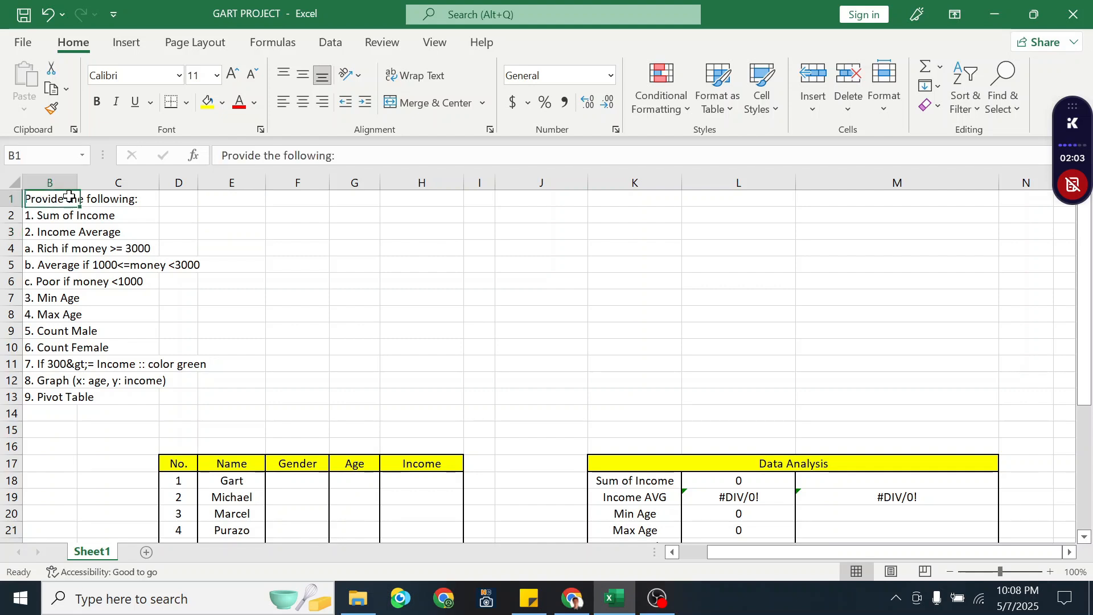
Review the task list in B2:B13, from the sum of income through the pivot table item.
{"action": "left_click", "coordinate": [50, 214]}
{"action": "left_click_drag", "start_coordinate": [50, 214], "coordinate": [79, 232]}
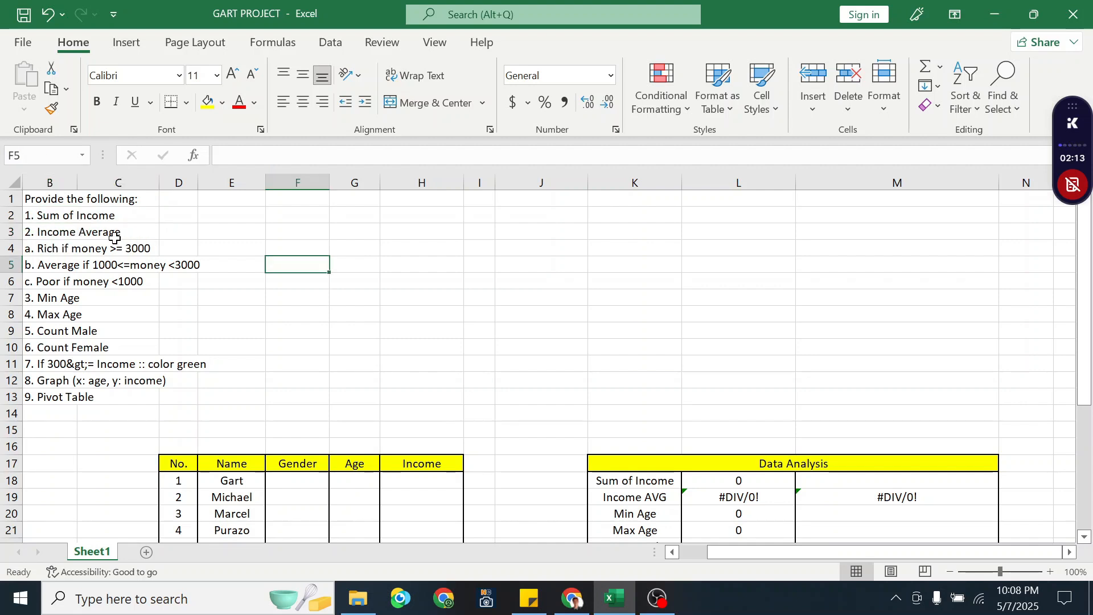
{"action": "left_click", "coordinate": [74, 237]}
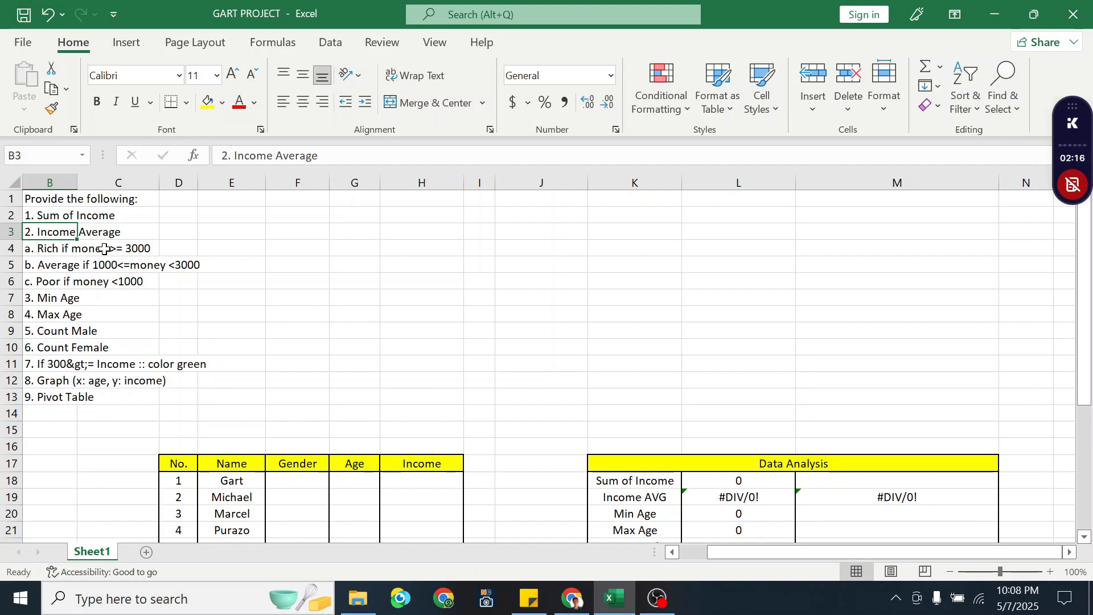
{"action": "double_click", "coordinate": [82, 249]}
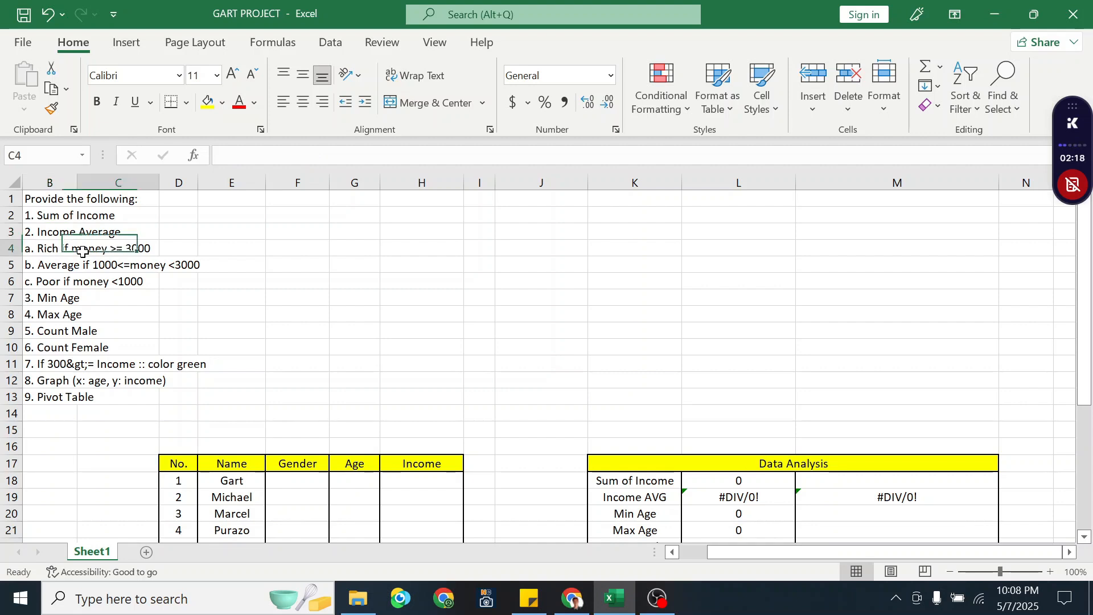
{"action": "left_click", "coordinate": [53, 248]}
{"action": "left_click", "coordinate": [69, 266]}
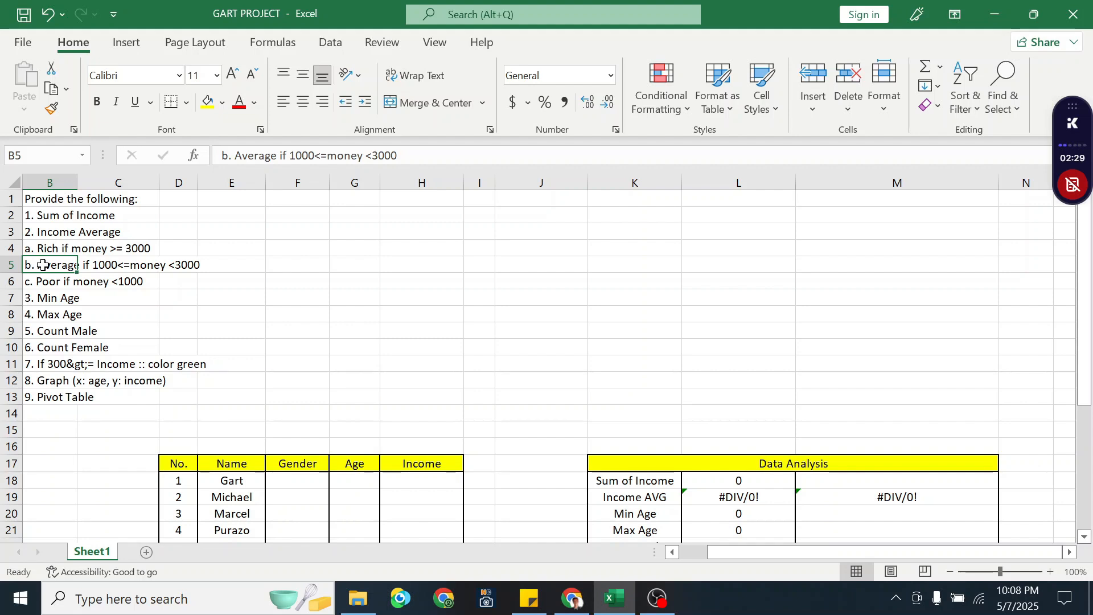
{"action": "left_click", "coordinate": [44, 283]}
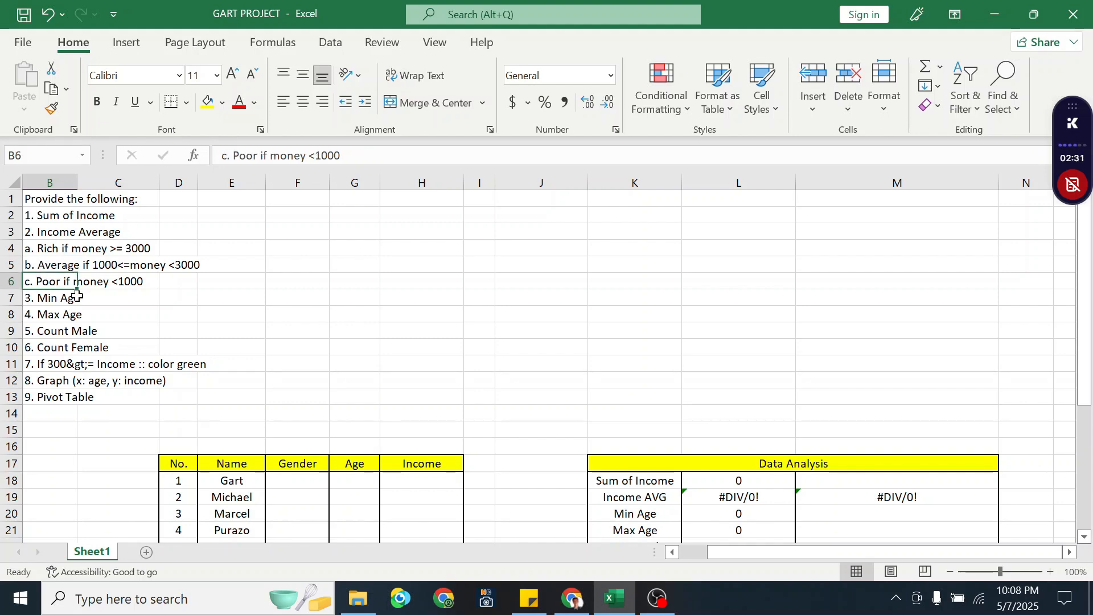
{"action": "left_click", "coordinate": [42, 297]}
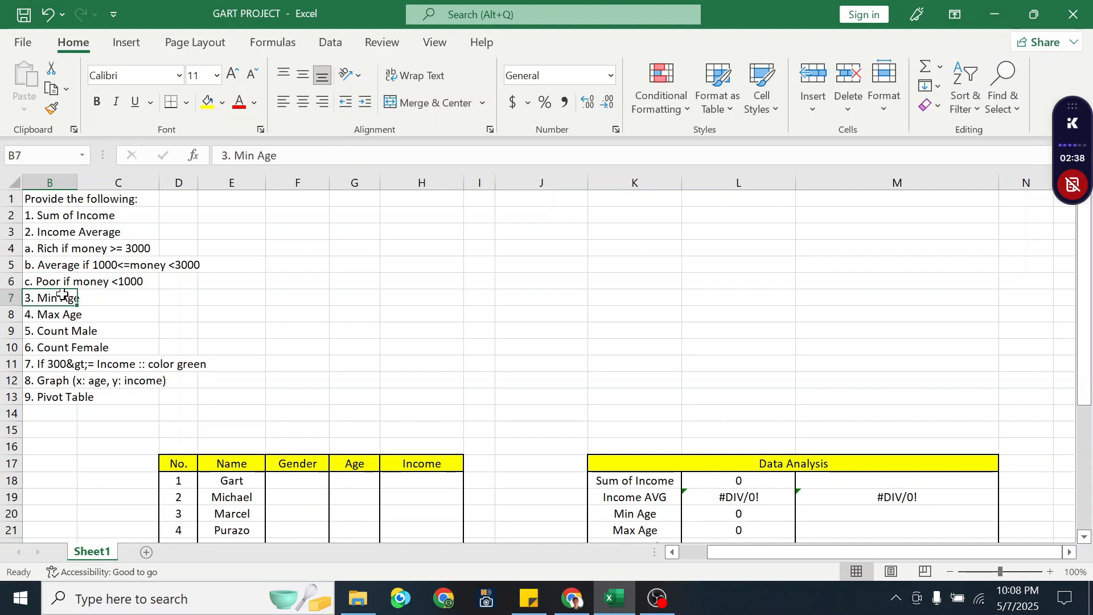
{"action": "left_click", "coordinate": [80, 319]}
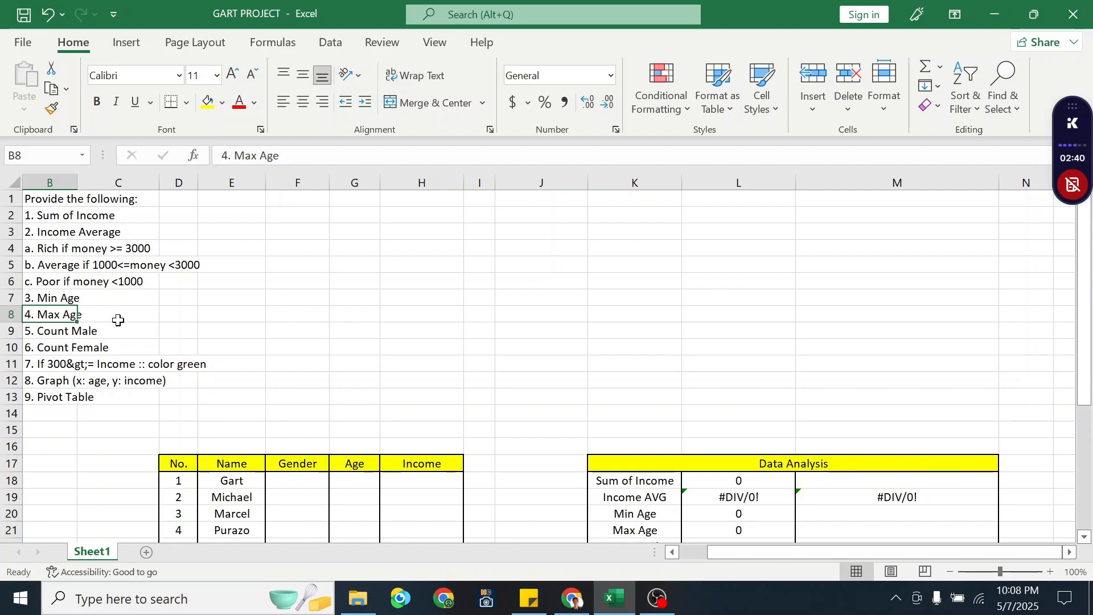
{"action": "left_click", "coordinate": [47, 328]}
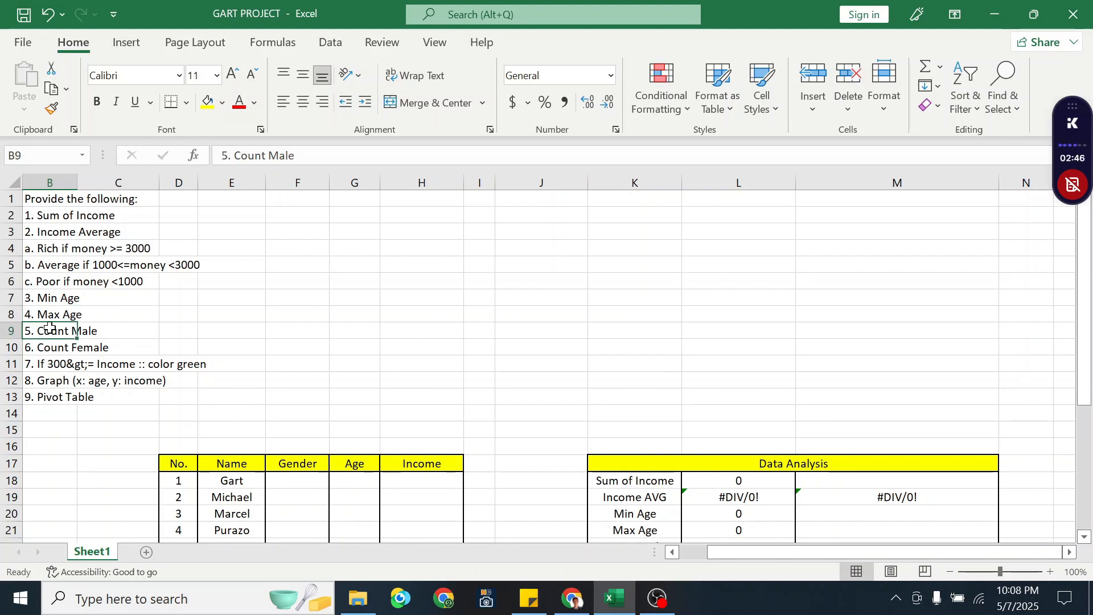
{"action": "left_click", "coordinate": [59, 347]}
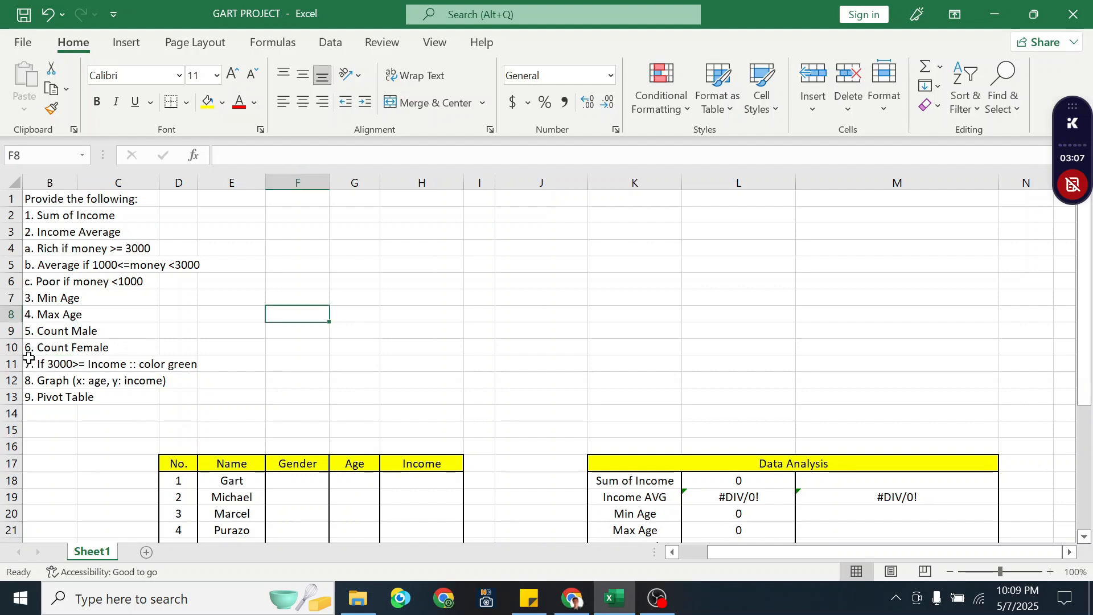
{"action": "left_click", "coordinate": [49, 363]}
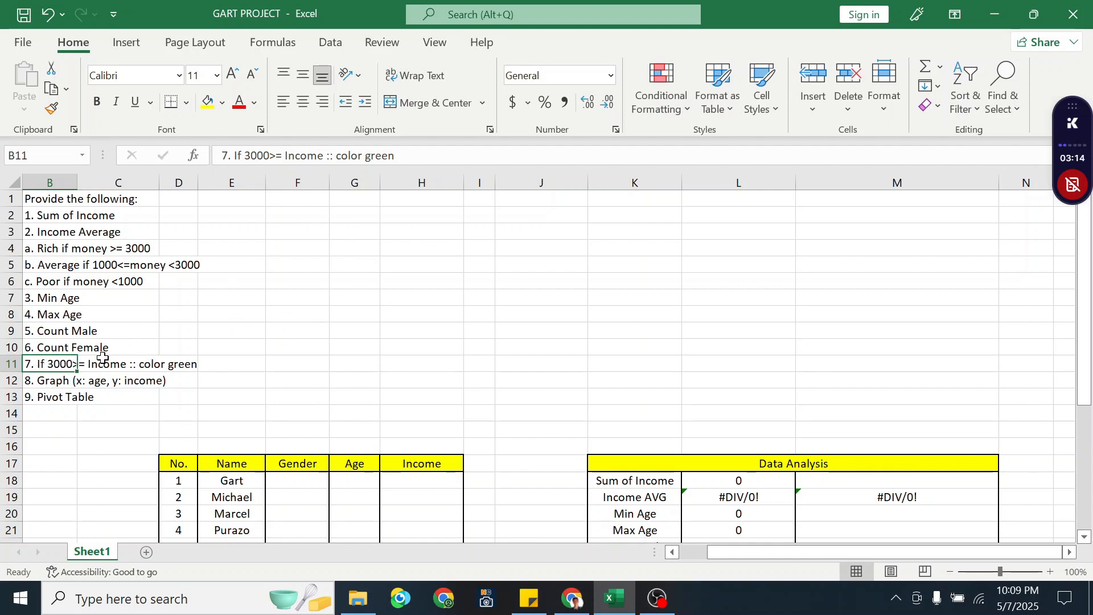
{"action": "key", "text": "F2"}
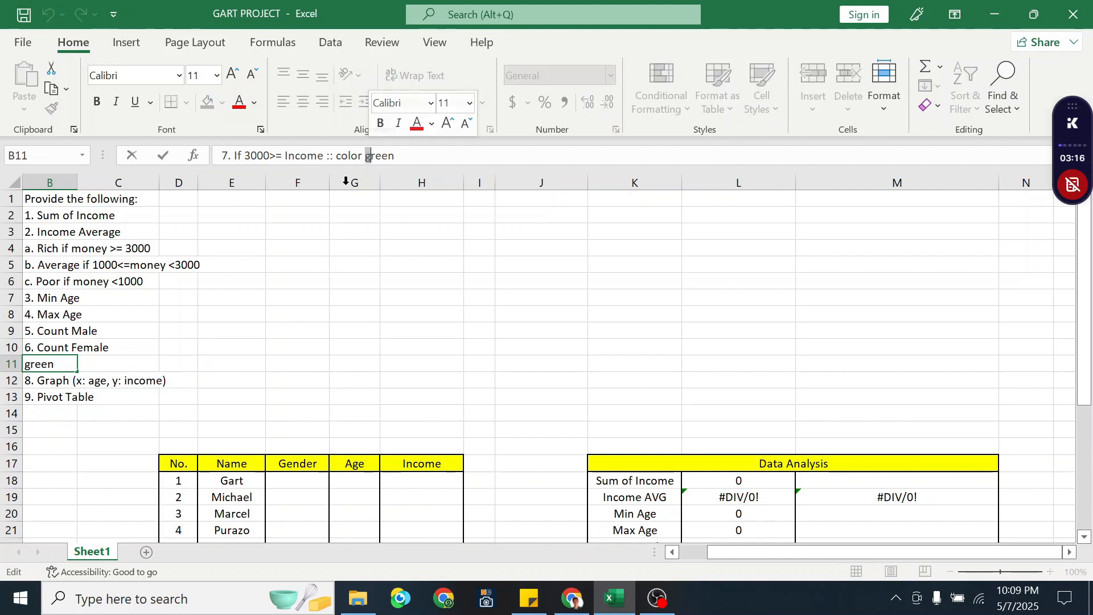
{"action": "key", "text": "Return"}
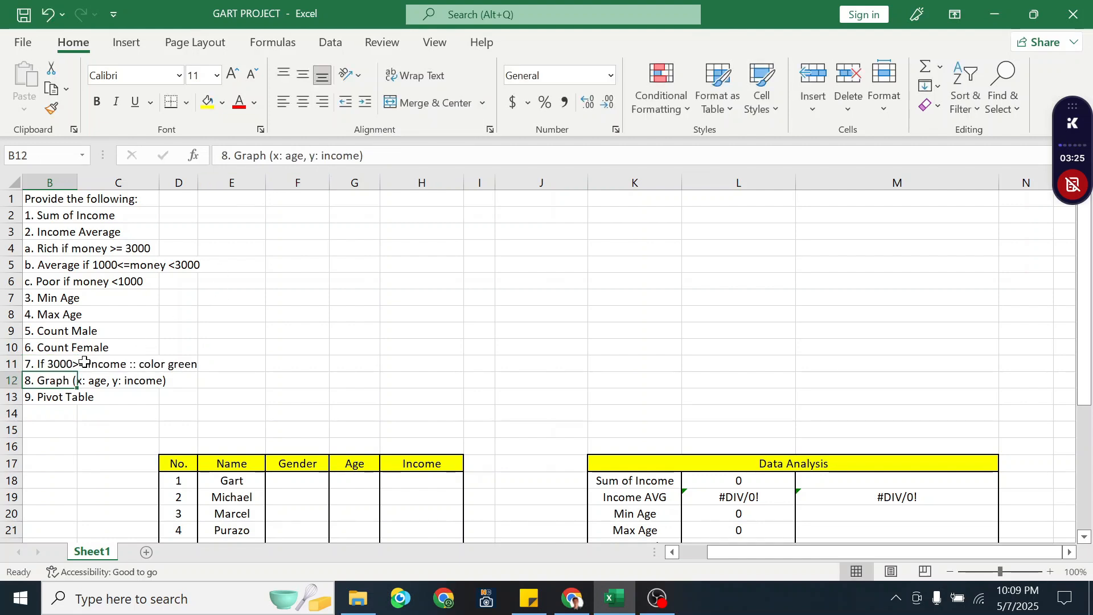
{"action": "left_click", "coordinate": [50, 397]}
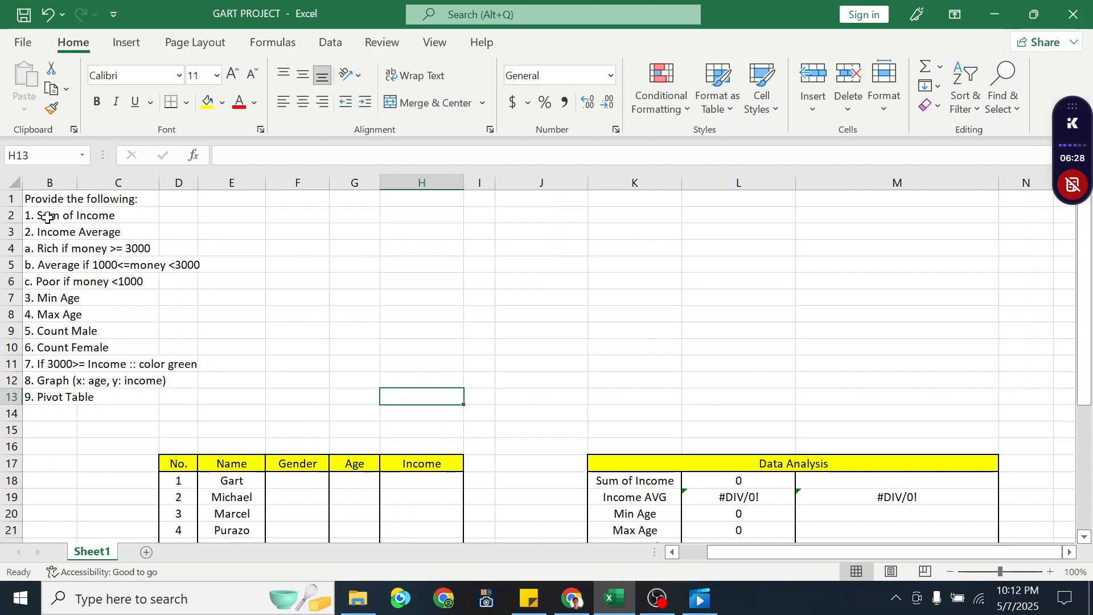
Examine the Sum of Income task and the Gender and Age columns in the data table.
{"action": "left_click", "coordinate": [40, 218]}
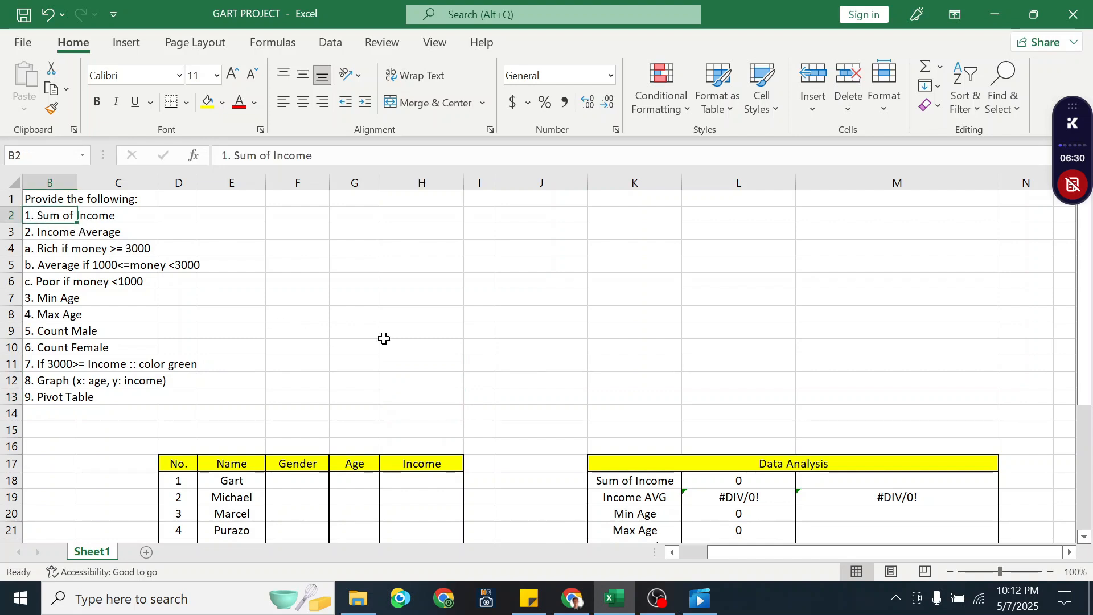
{"action": "scroll", "coordinate": [434, 346], "scroll_direction": "down", "scroll_amount": 2}
{"action": "scroll", "coordinate": [436, 346], "scroll_direction": "up", "scroll_amount": 2}
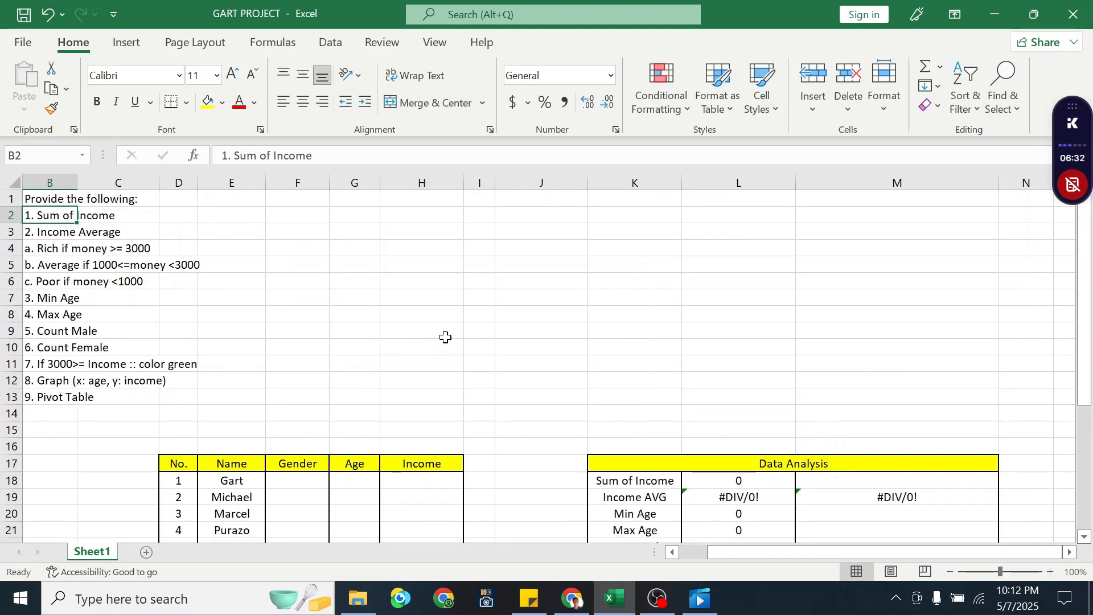
{"action": "scroll", "coordinate": [446, 337], "scroll_direction": "down", "scroll_amount": 4}
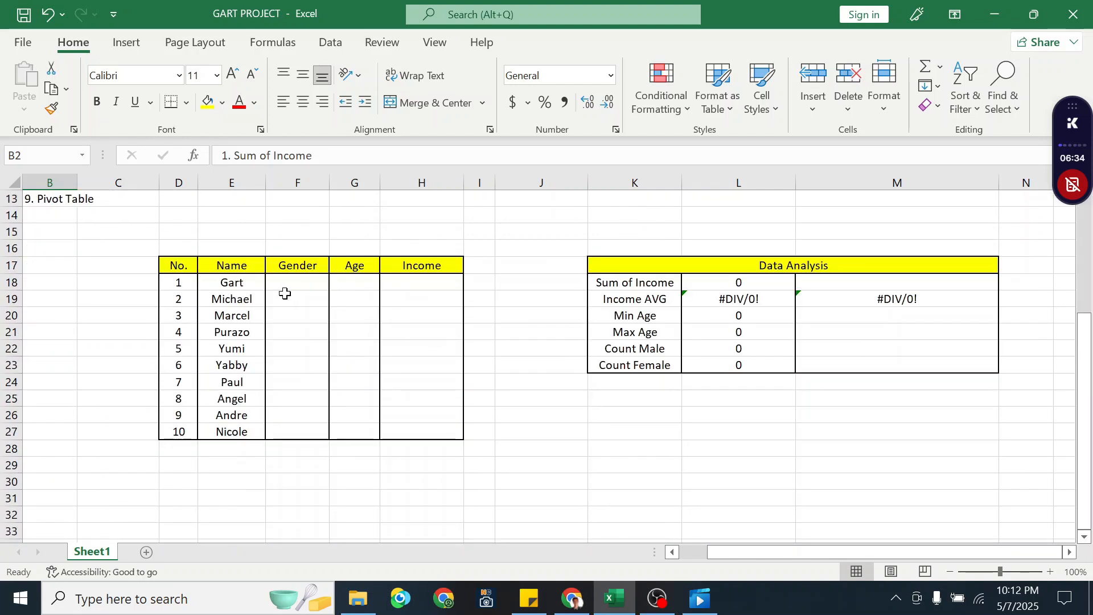
{"action": "left_click", "coordinate": [282, 294]}
{"action": "left_click", "coordinate": [307, 282]}
{"action": "left_click", "coordinate": [309, 301]}
{"action": "left_click", "coordinate": [310, 343]}
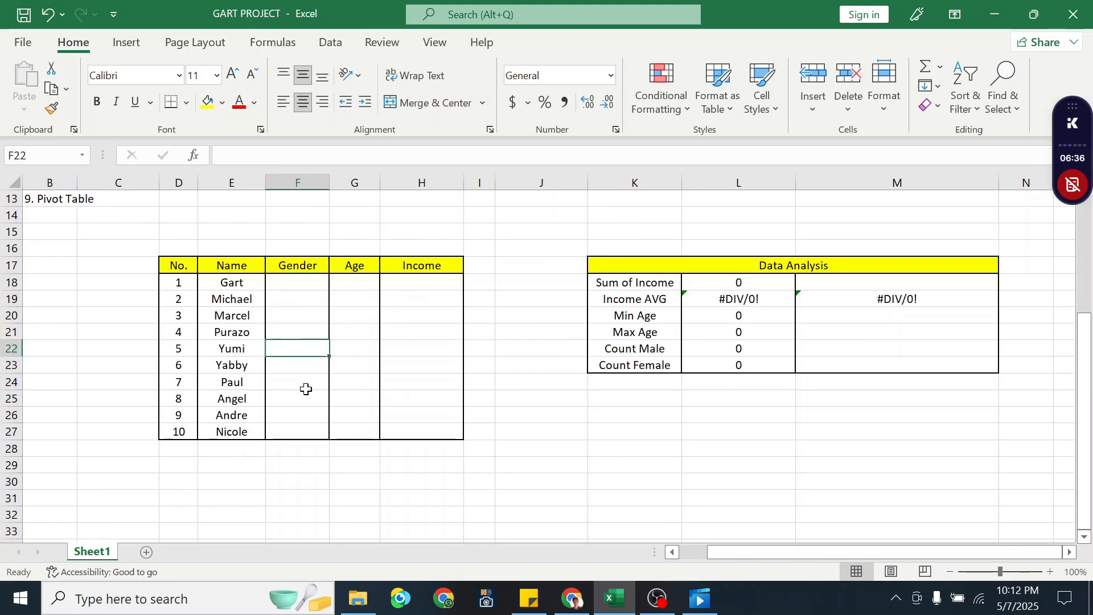
{"action": "left_click", "coordinate": [306, 414]}
{"action": "left_click", "coordinate": [353, 295]}
{"action": "left_click", "coordinate": [346, 354]}
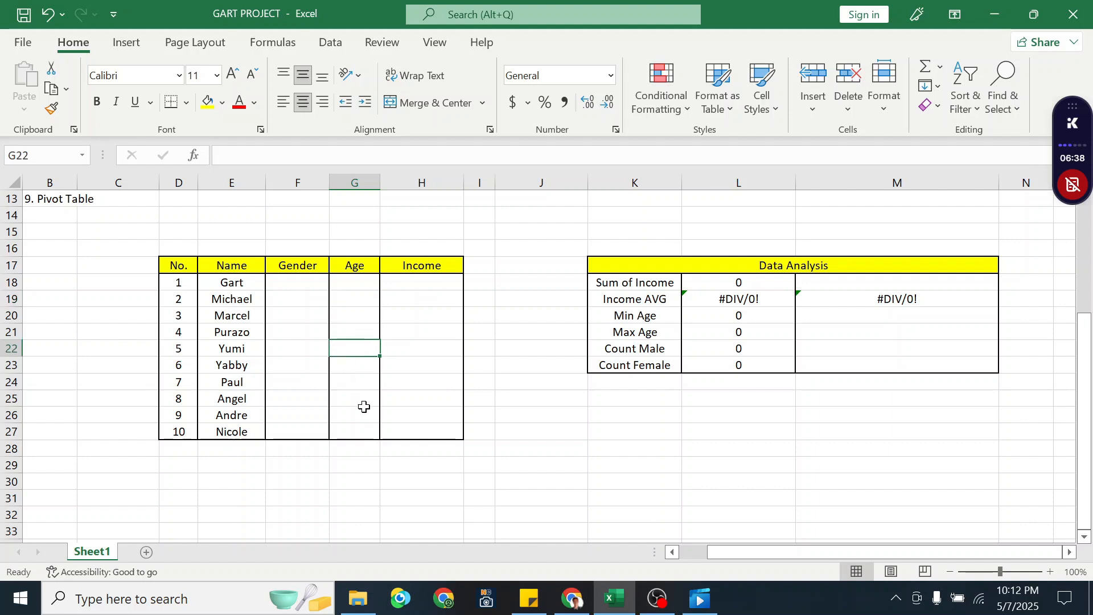
Examine the data table's row numbering and its No., Name, Gender, Age and Income headers in row 17.
{"action": "scroll", "coordinate": [364, 407], "scroll_direction": "up", "scroll_amount": 2}
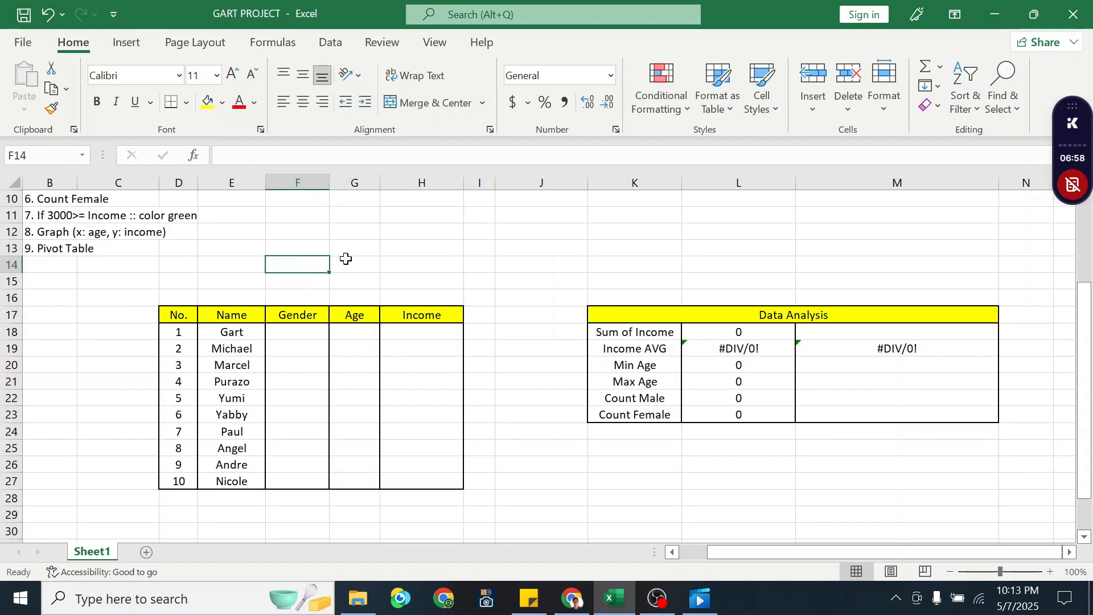
{"action": "scroll", "coordinate": [345, 259], "scroll_direction": "up", "scroll_amount": 2}
{"action": "scroll", "coordinate": [350, 342], "scroll_direction": "down", "scroll_amount": 1}
{"action": "scroll", "coordinate": [351, 343], "scroll_direction": "down", "scroll_amount": 2}
{"action": "left_click", "coordinate": [375, 285]}
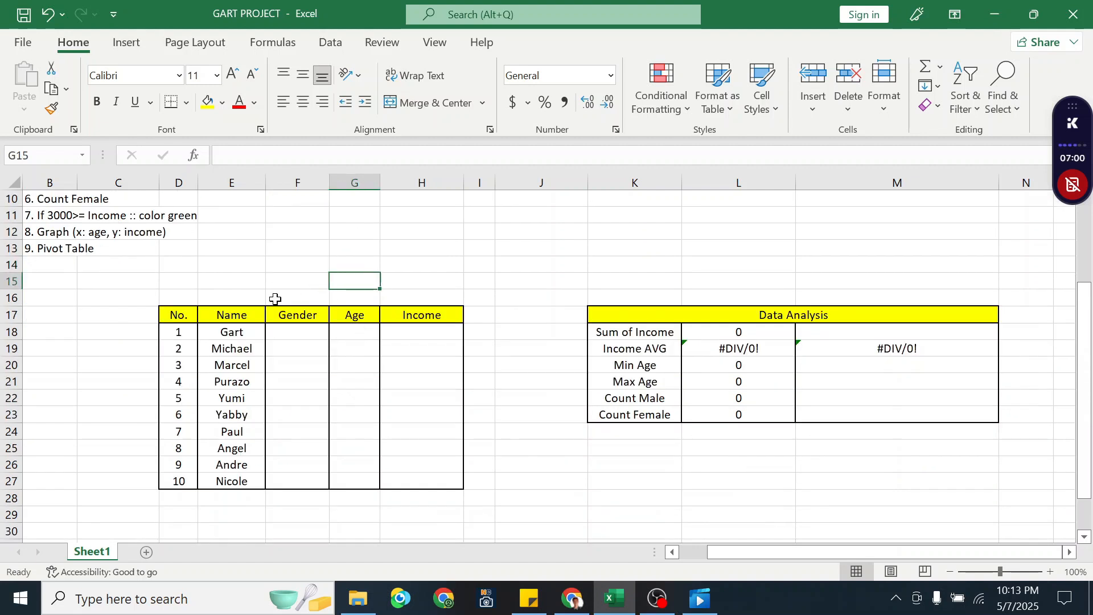
{"action": "left_click", "coordinate": [181, 319]}
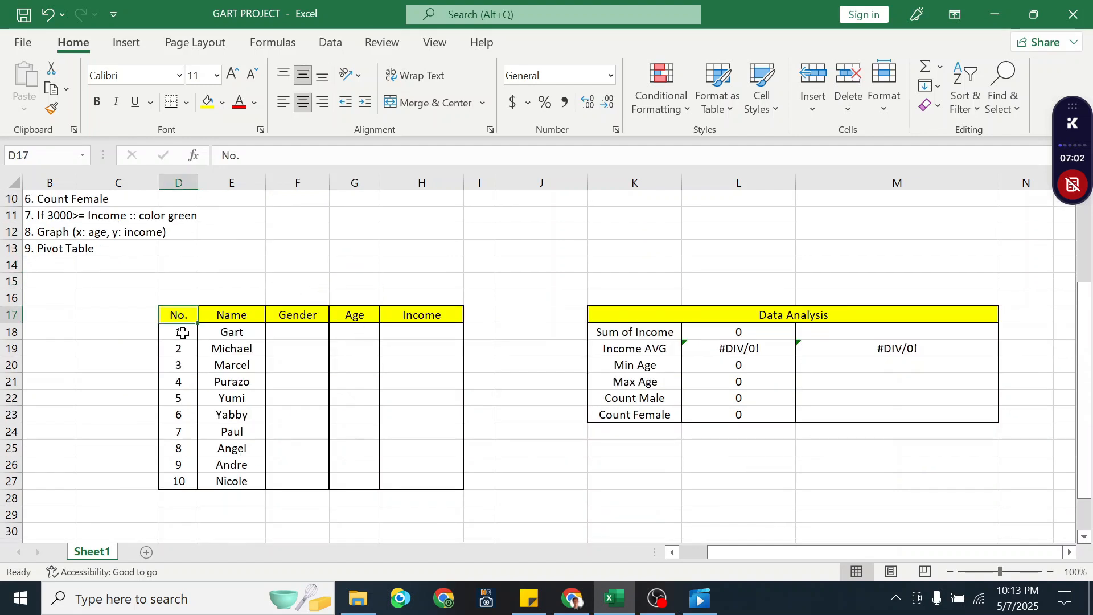
{"action": "left_click", "coordinate": [181, 332]}
{"action": "left_click", "coordinate": [181, 488]}
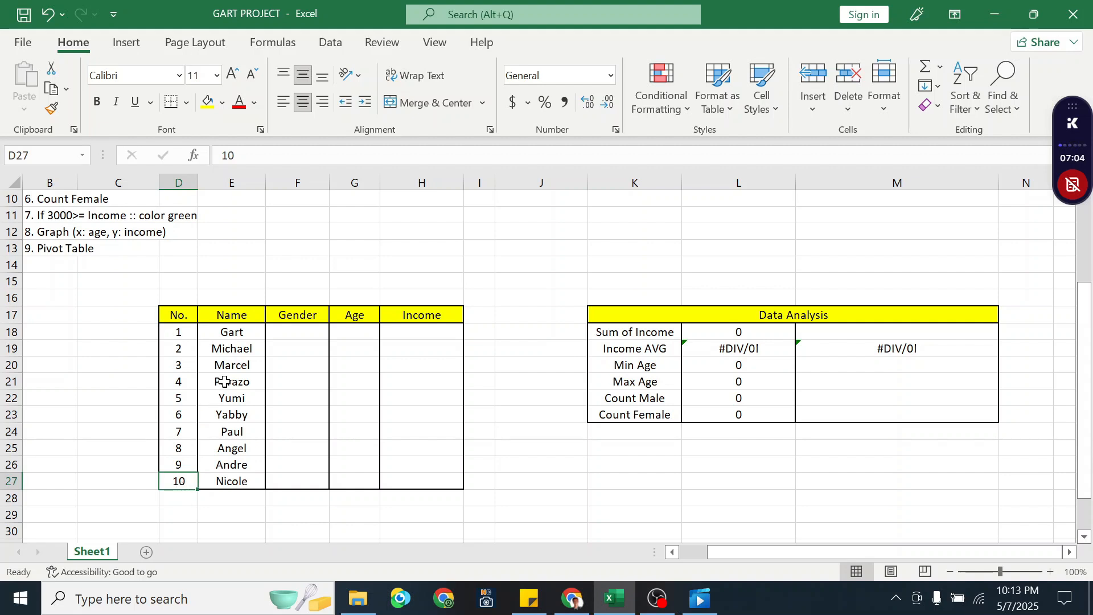
{"action": "left_click", "coordinate": [298, 266]}
{"action": "left_click", "coordinate": [240, 314]}
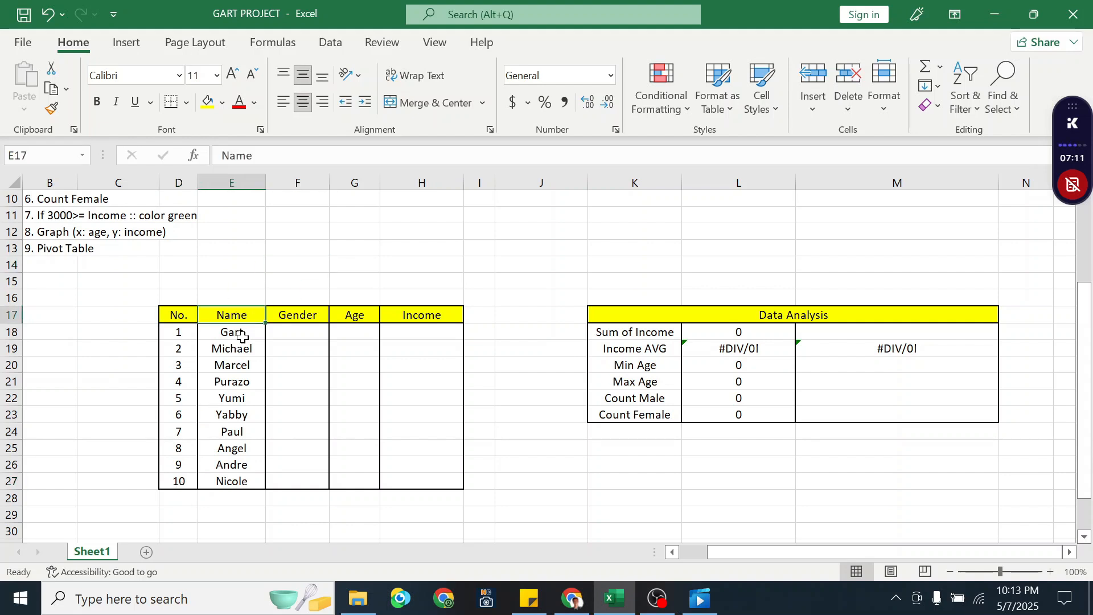
{"action": "left_click", "coordinate": [299, 316]}
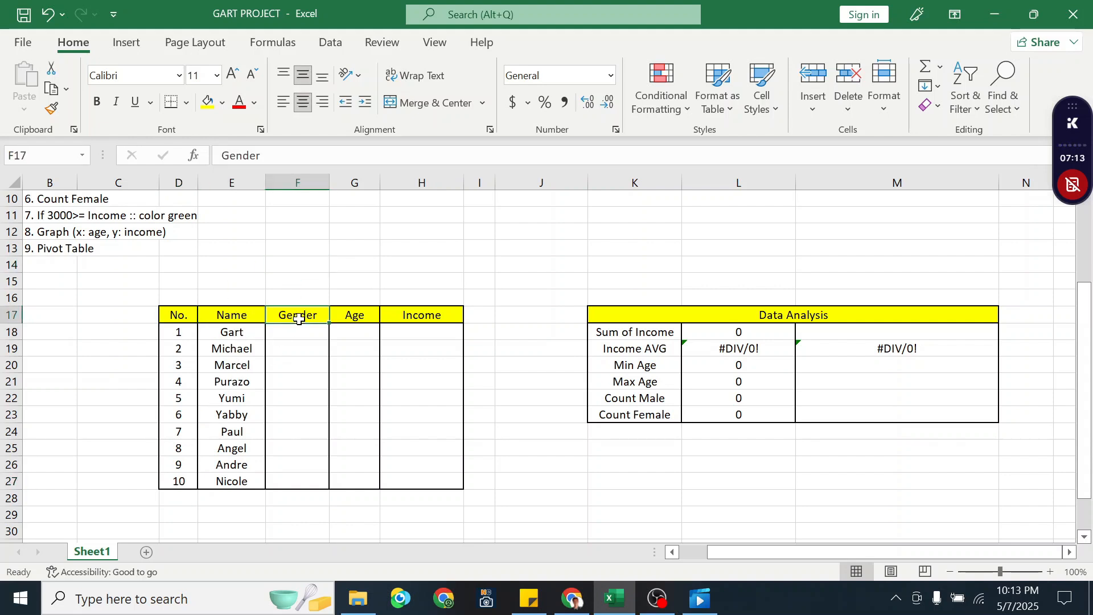
{"action": "left_click", "coordinate": [357, 316]}
{"action": "left_click", "coordinate": [418, 318]}
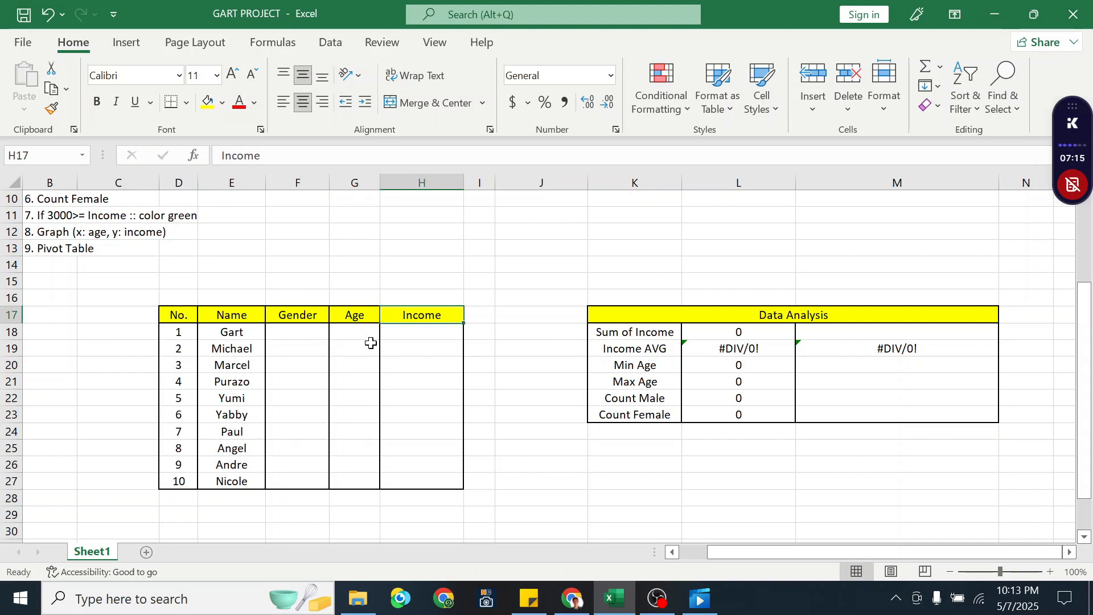
Enter Male as the gender for records 1 and 2 in cells F18 and F19.
{"action": "left_click", "coordinate": [296, 331]}
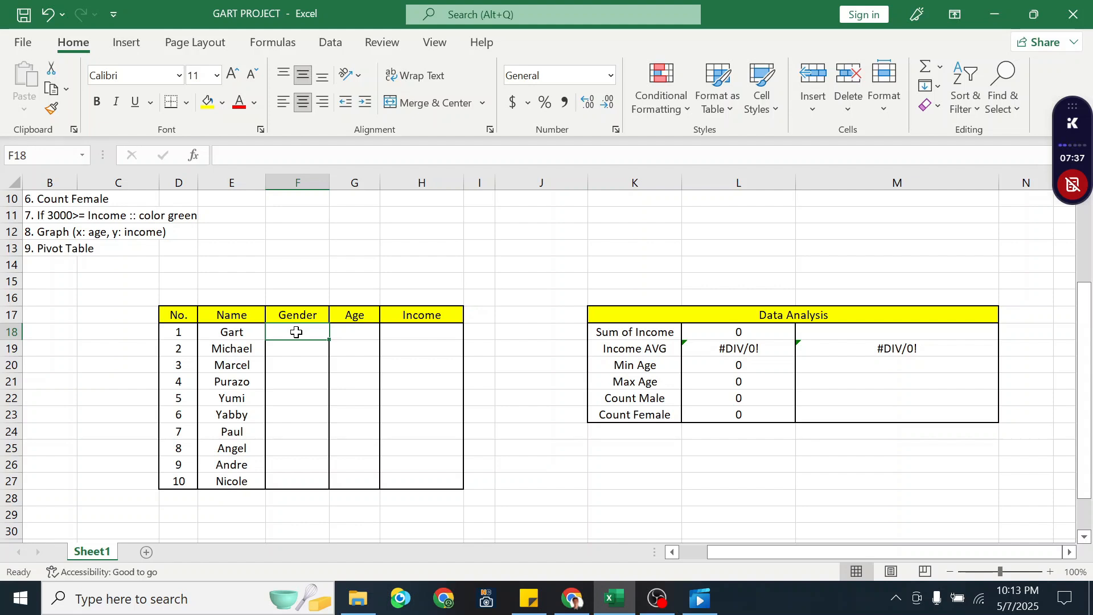
{"action": "type", "text": "Male"}
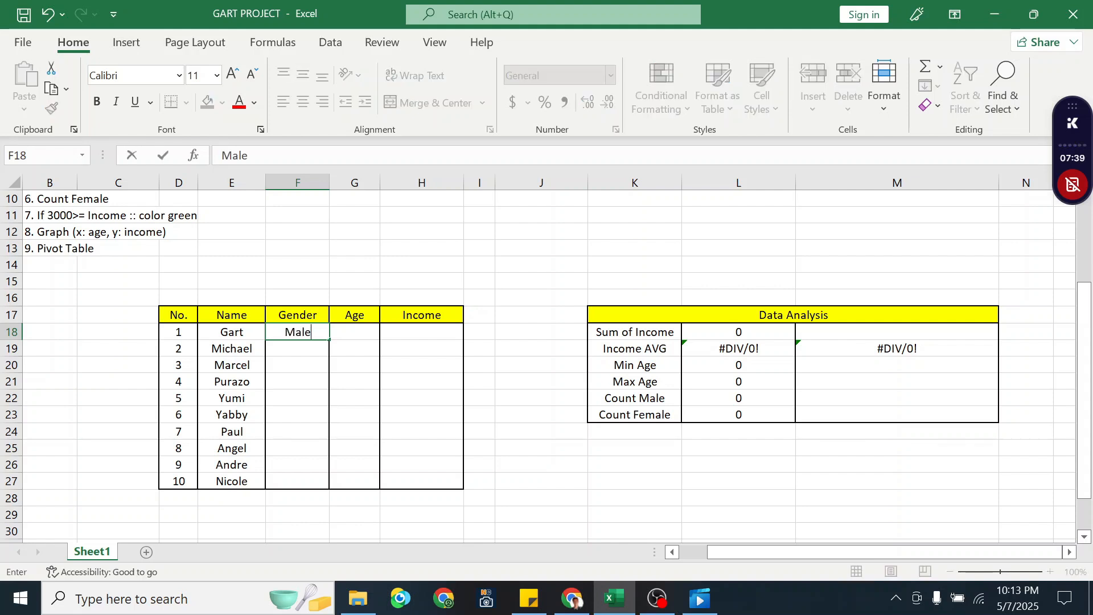
{"action": "key", "text": "Tab"}
{"action": "left_click", "coordinate": [291, 347]}
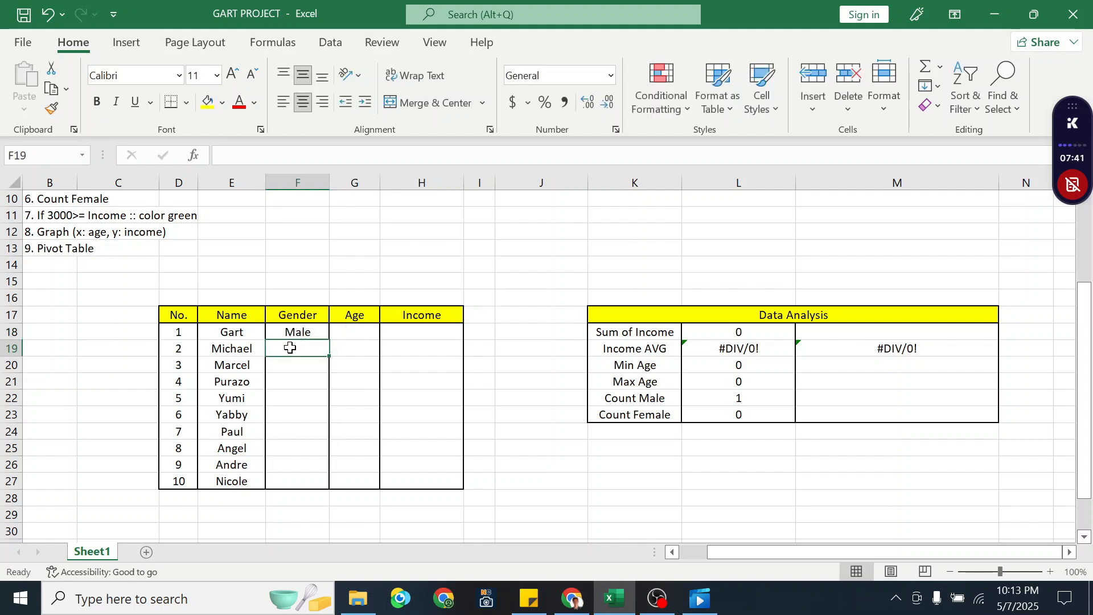
{"action": "type", "text": "Male"}
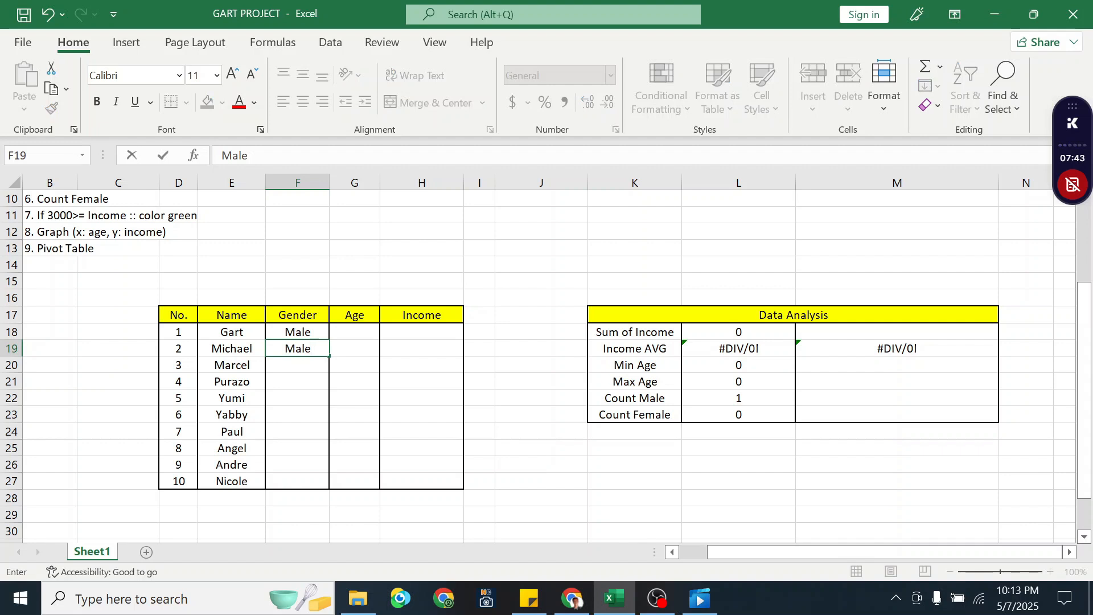
Enter Female as the gender for record 3 in F20 and Male for record 4 in F21.
{"action": "left_click", "coordinate": [286, 363]}
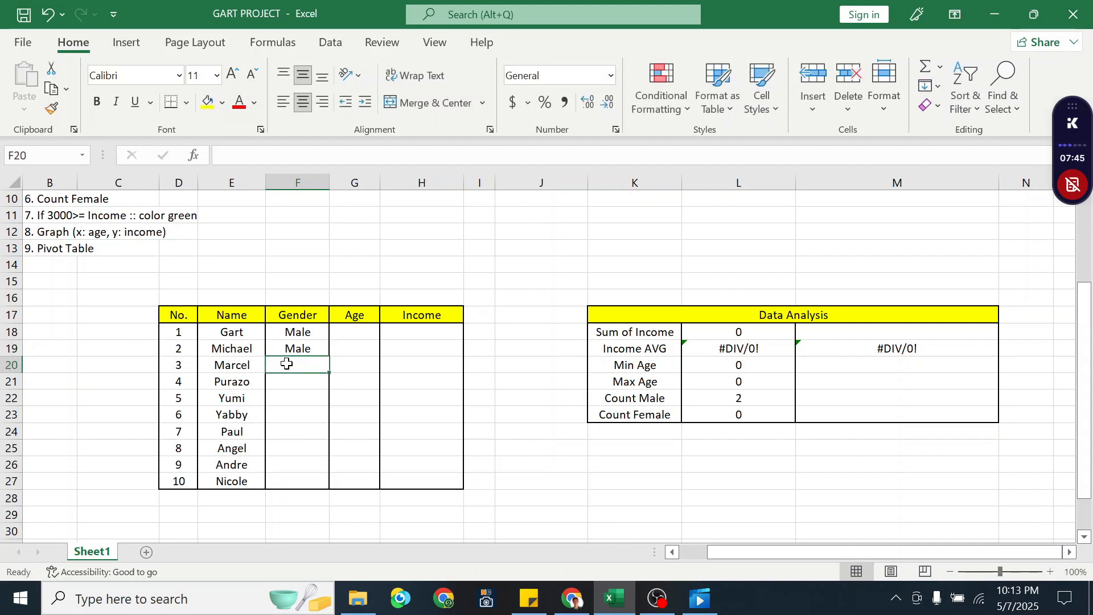
{"action": "type", "text": "G"}
{"action": "key", "text": "BackSpace"}
{"action": "type", "text": "Female"}
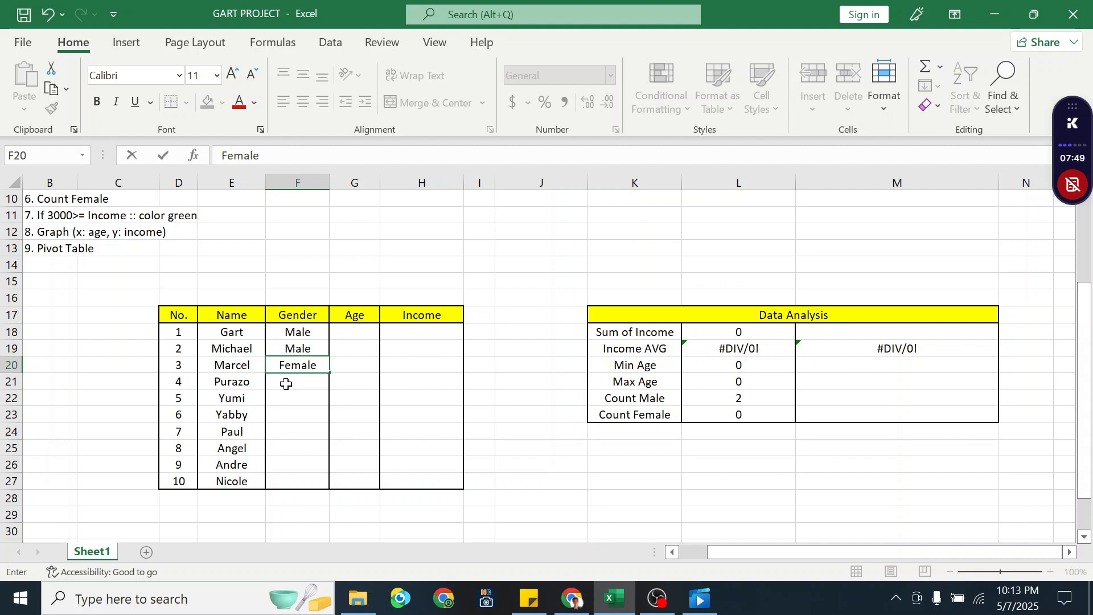
{"action": "left_click", "coordinate": [286, 384]}
{"action": "type", "text": "Male"}
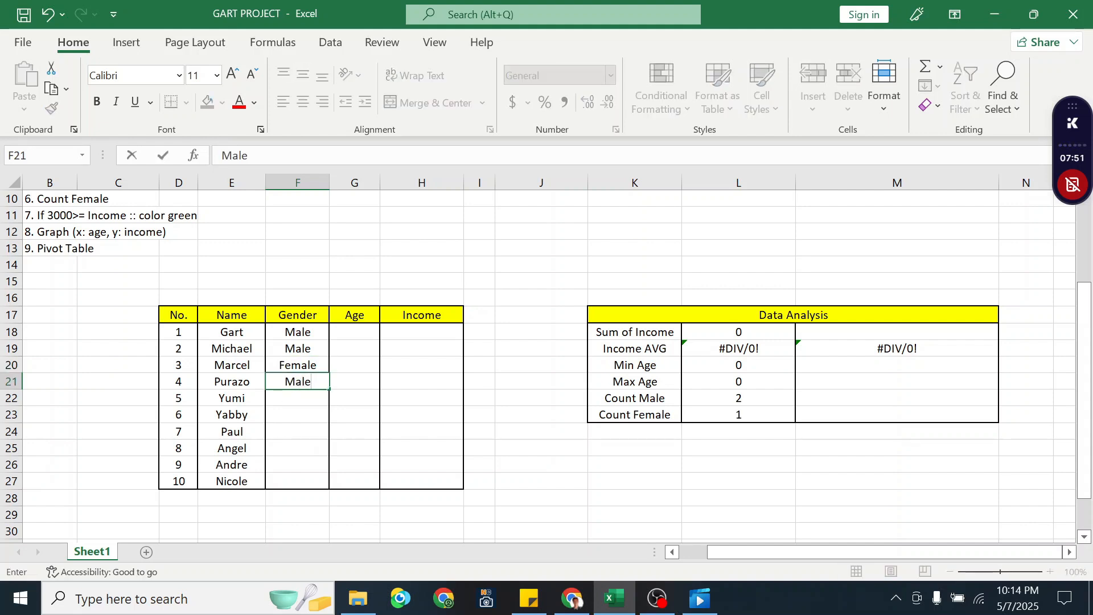
Enter Female as the gender for records 5 and 6 in cells F22 and F23.
{"action": "left_click", "coordinate": [292, 399]}
{"action": "type", "text": "Female"}
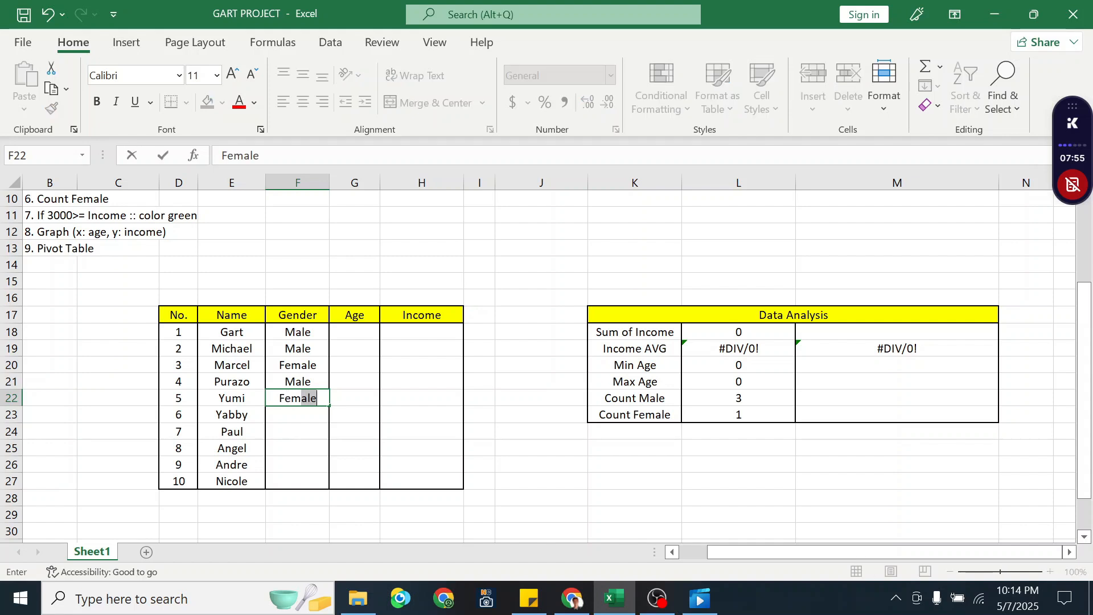
{"action": "left_click", "coordinate": [290, 418]}
{"action": "type", "text": "Fa"}
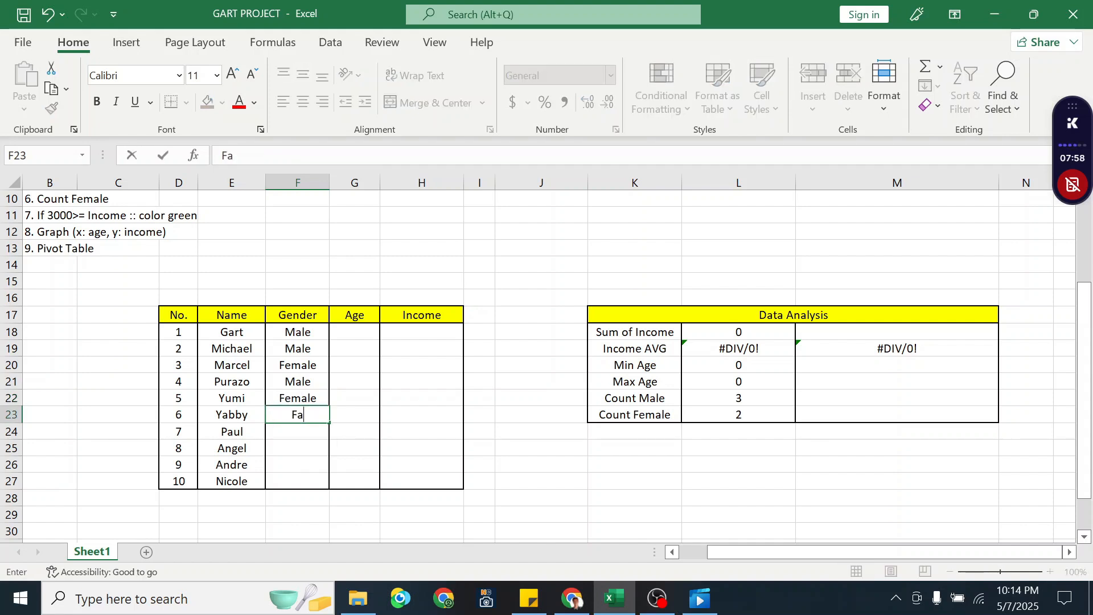
{"action": "key", "text": "BackSpace"}
{"action": "type", "text": "emale"}
{"action": "left_click", "coordinate": [290, 434]}
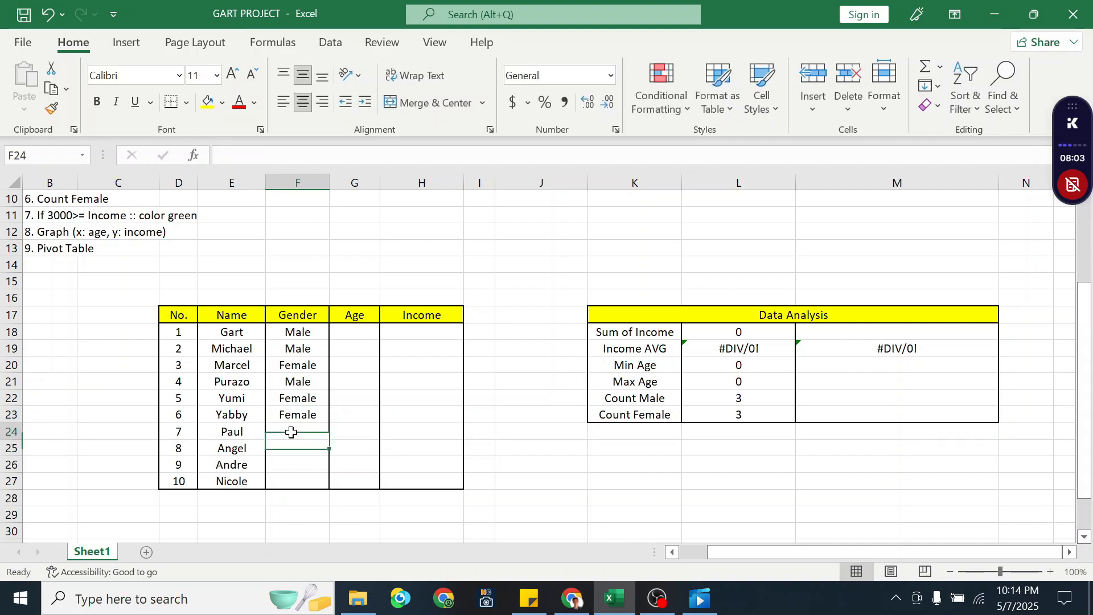
Enter the genders for records 7 to 10 in F24:F27 as Male, Female, Male and Female.
{"action": "type", "text": "Male"}
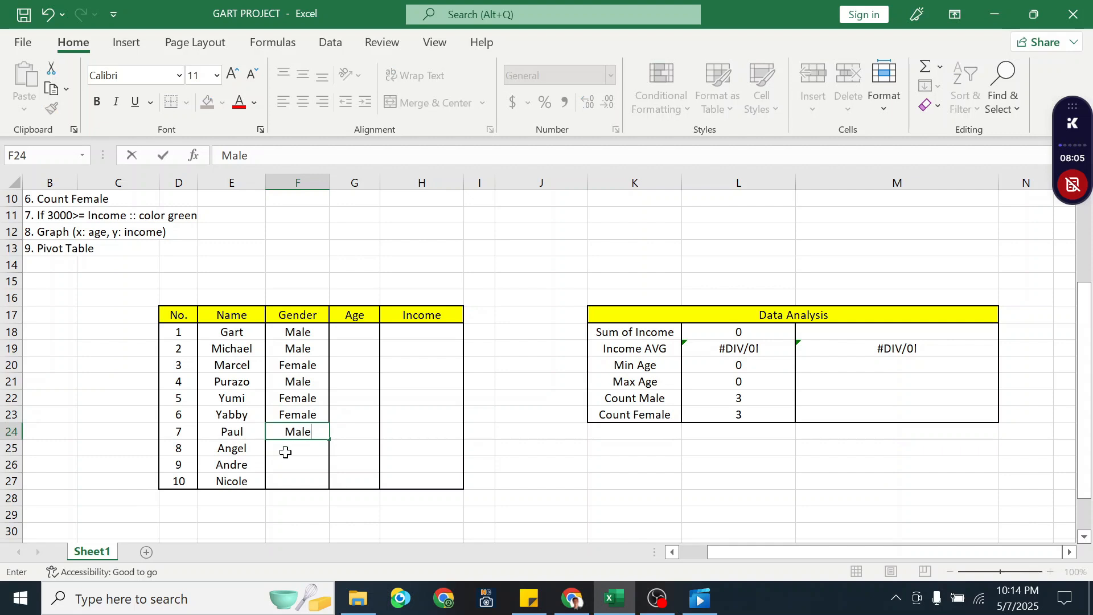
{"action": "left_click", "coordinate": [285, 453]}
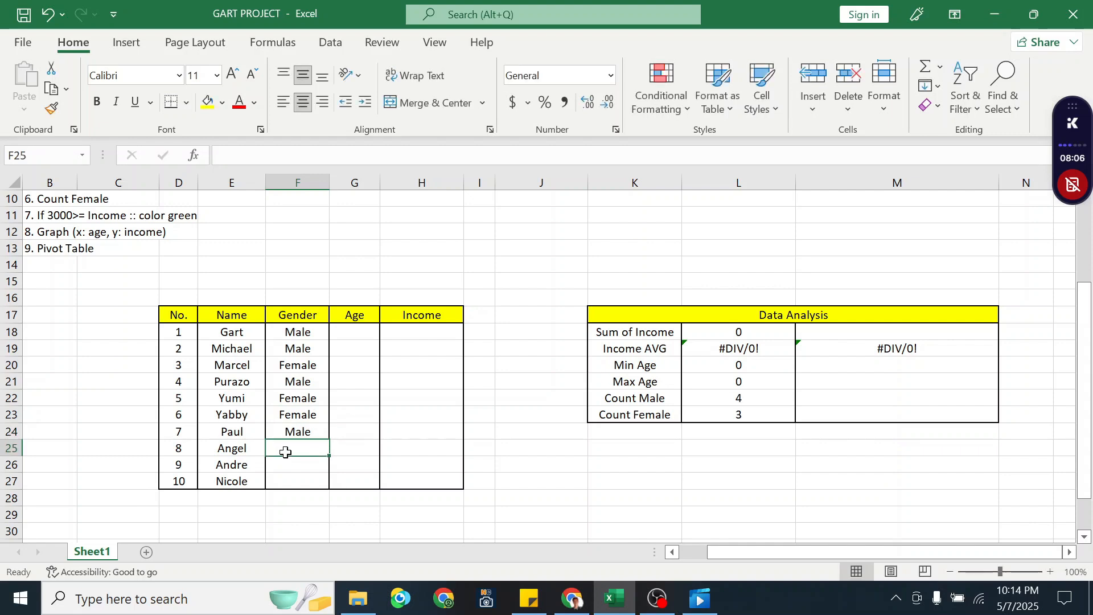
{"action": "type", "text": "Female"}
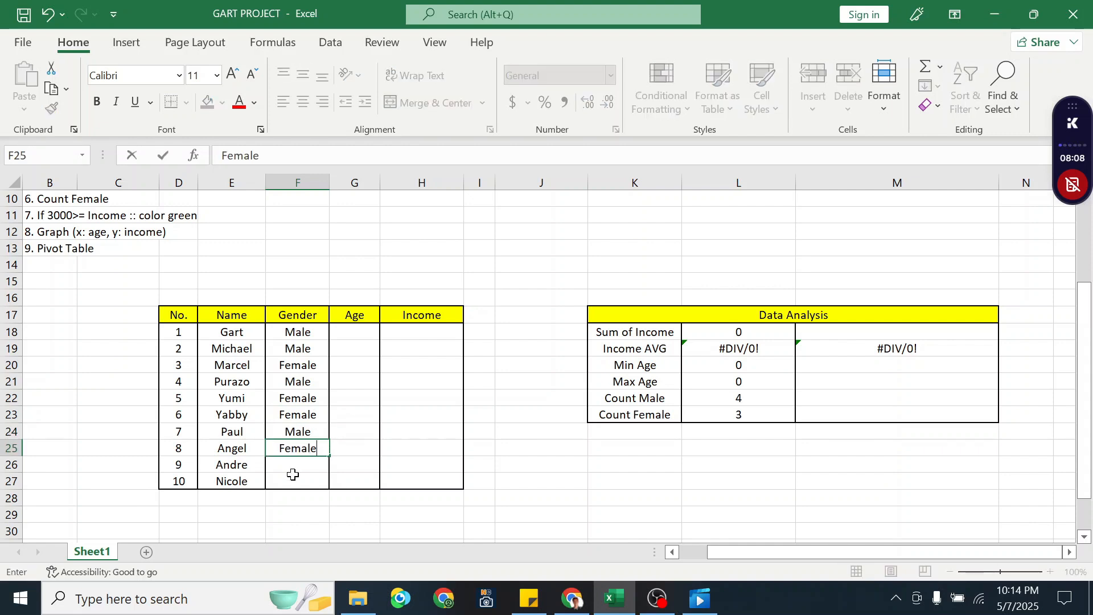
{"action": "left_click", "coordinate": [293, 466]}
{"action": "type", "text": "Male"}
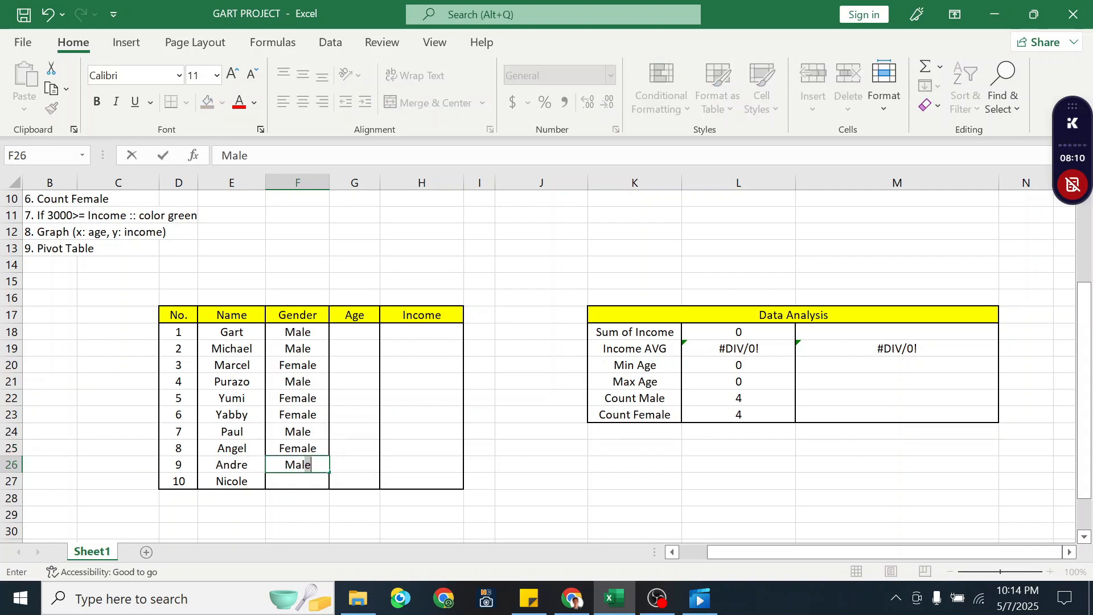
{"action": "left_click", "coordinate": [292, 486]}
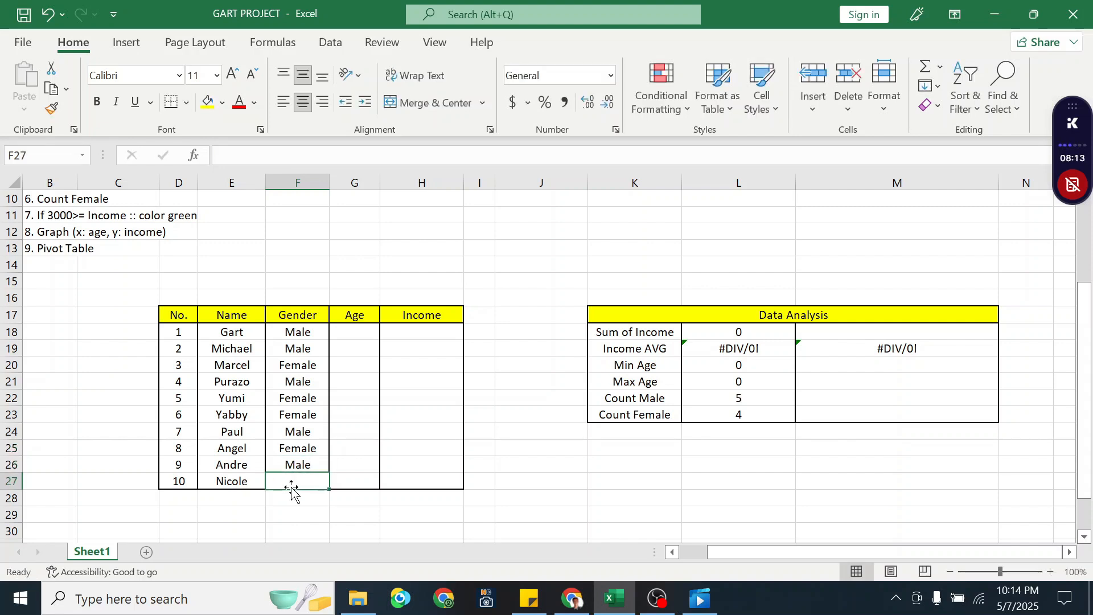
{"action": "type", "text": "Female"}
Enter the ages 18, 21 and 25 for records 1 to 3 in cells G18 to G20.
{"action": "left_click", "coordinate": [358, 336]}
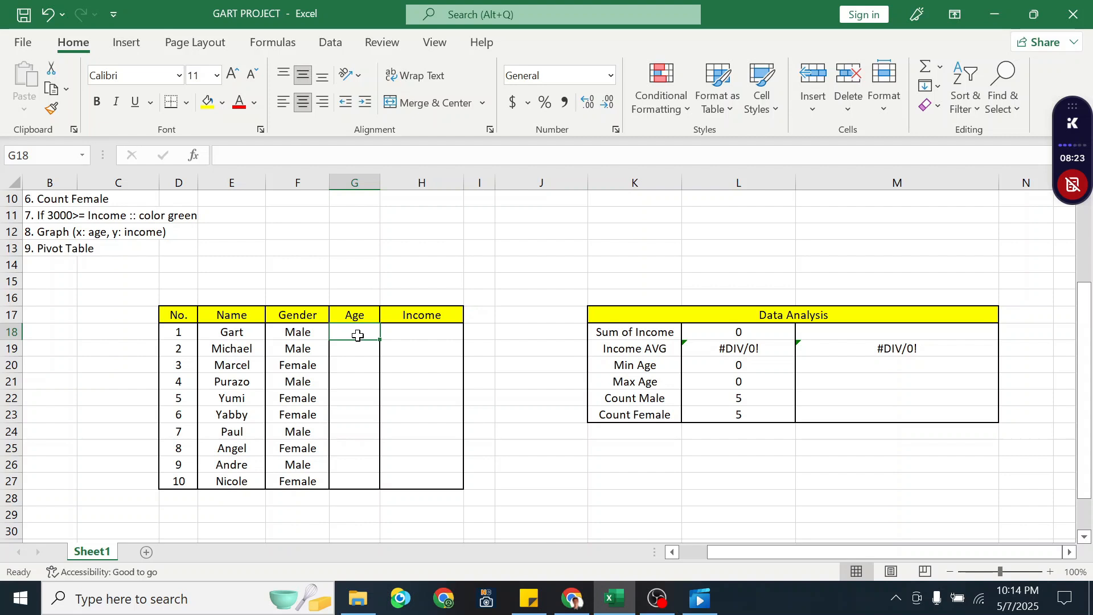
{"action": "type", "text": "18"}
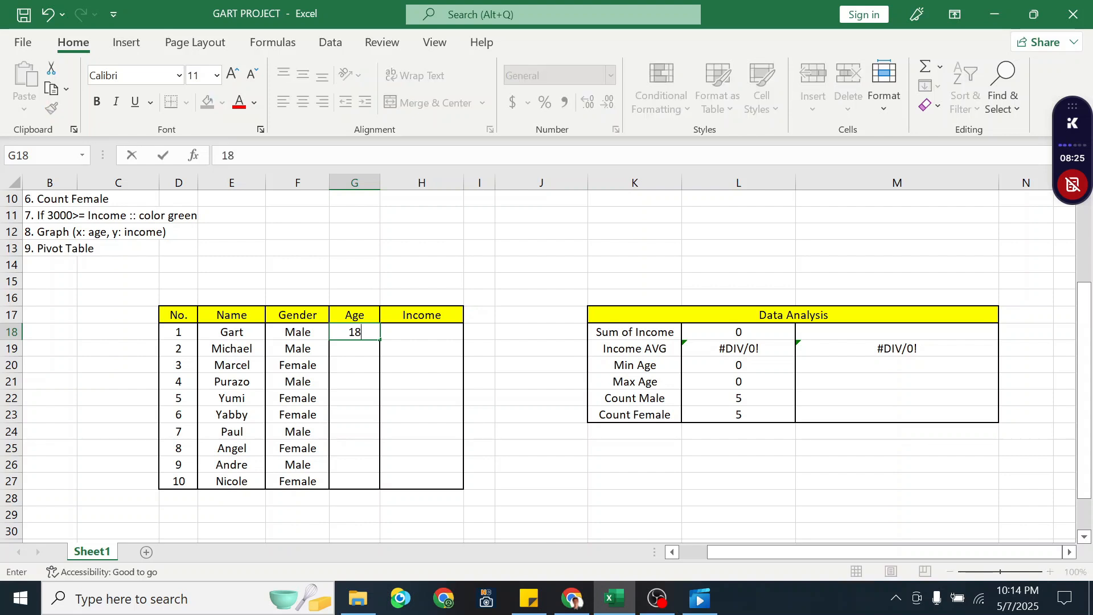
{"action": "key", "text": "Return"}
{"action": "key", "text": "BackSpace"}
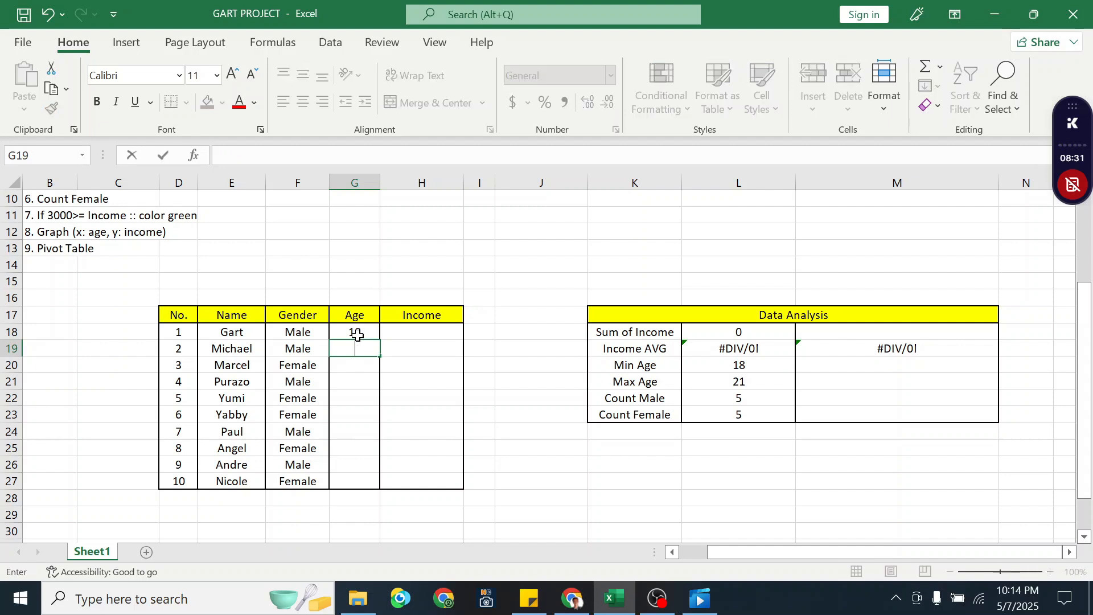
{"action": "type", "text": "21"}
{"action": "key", "text": "Return"}
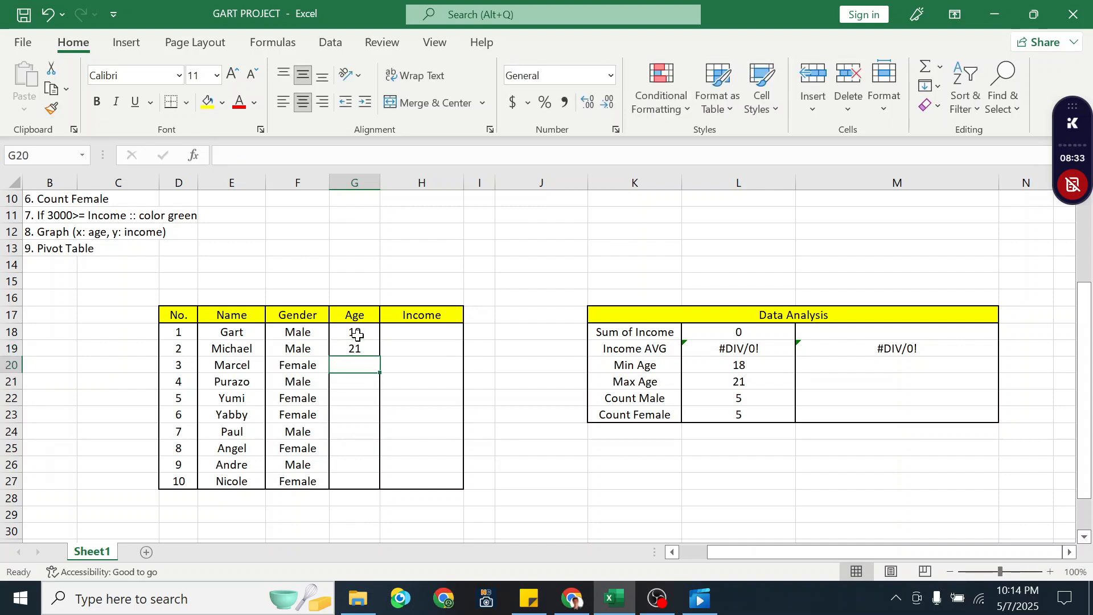
{"action": "type", "text": "25"}
{"action": "key", "text": "Return"}
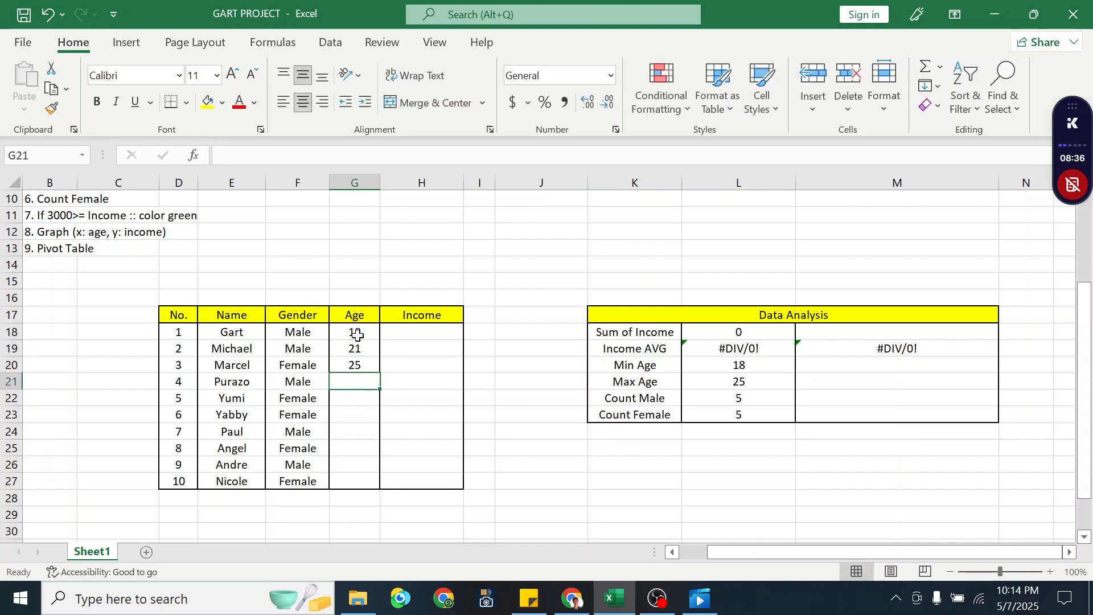
Enter the ages 28, 30 and 26 for records 4 to 6 in cells G21 to G23.
{"action": "type", "text": "28"}
{"action": "key", "text": "Return"}
{"action": "type", "text": "2"}
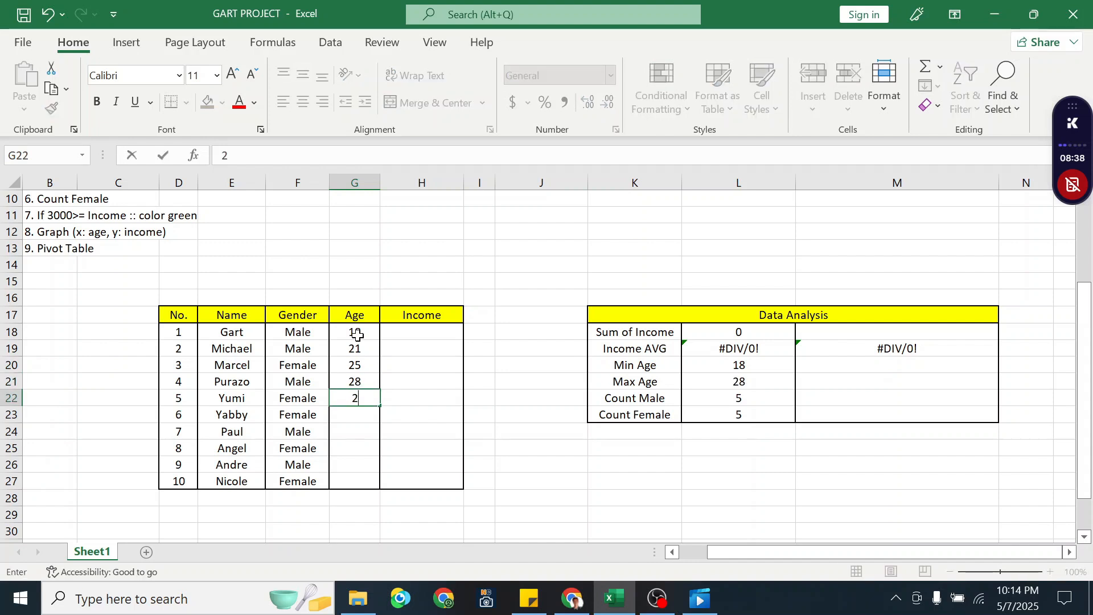
{"action": "type", "text": "0"}
{"action": "key", "text": "Return"}
{"action": "type", "text": "26"}
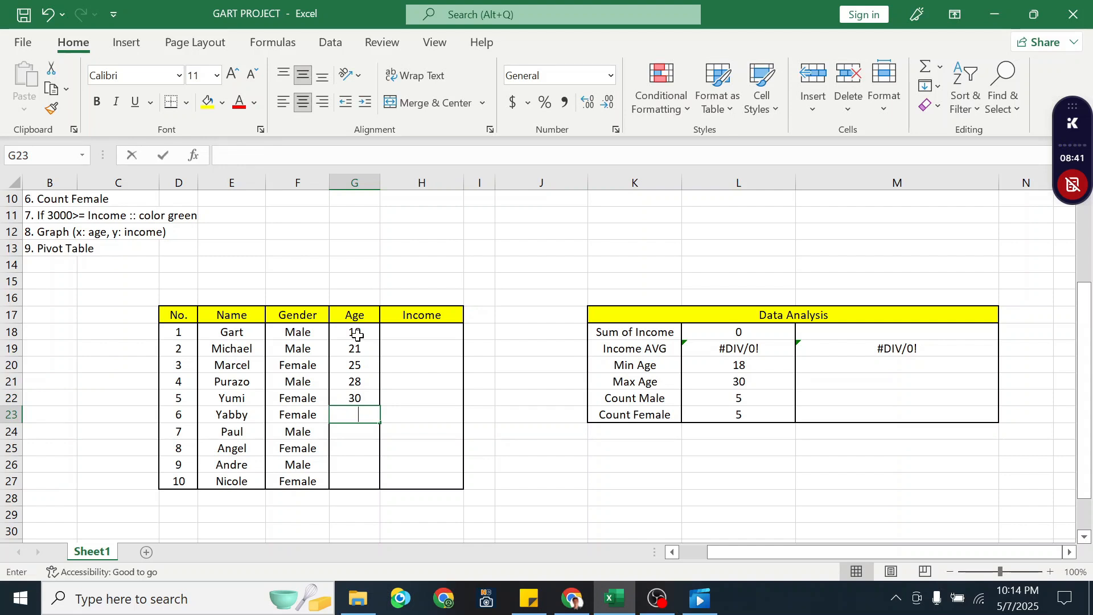
{"action": "key", "text": "Return"}
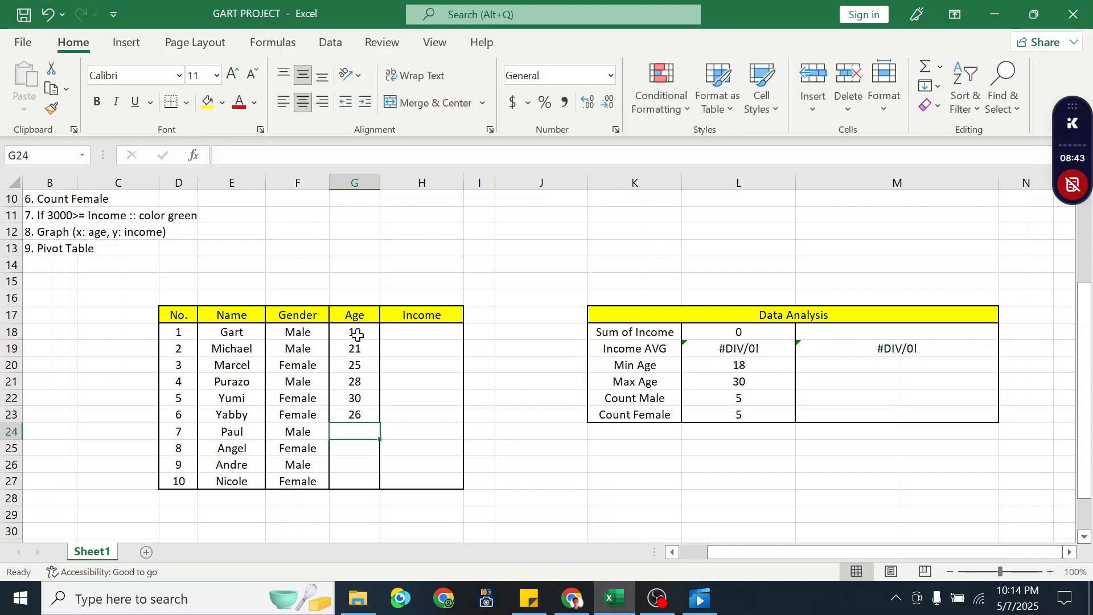
Complete the Age column by entering 28, 24, 21 and 20 for records 7 to 10 in G24:G27.
{"action": "type", "text": "28"}
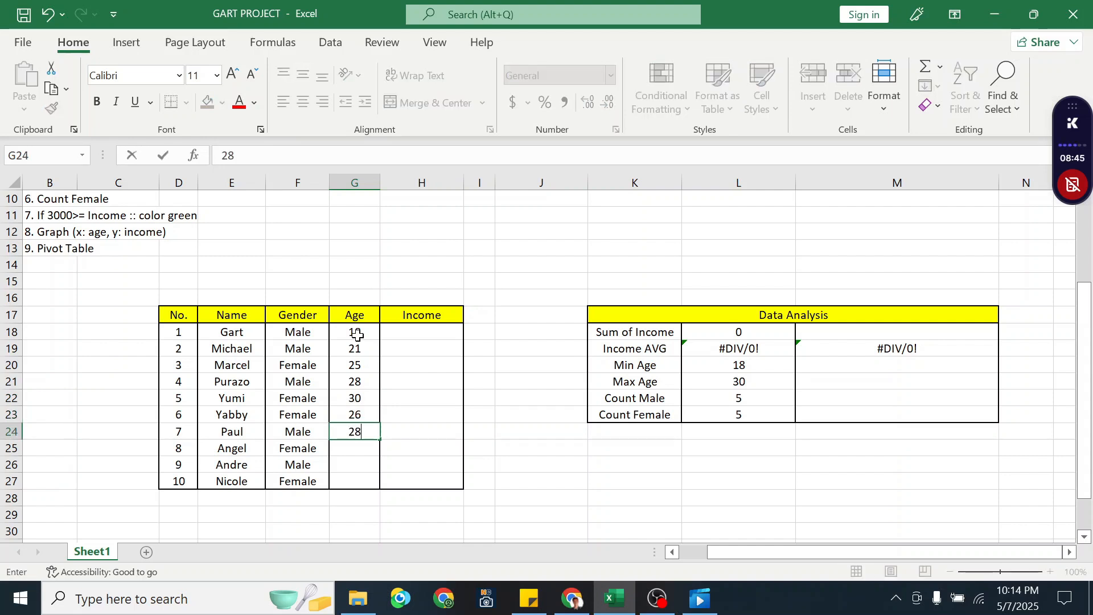
{"action": "key", "text": "Return"}
{"action": "type", "text": "24"}
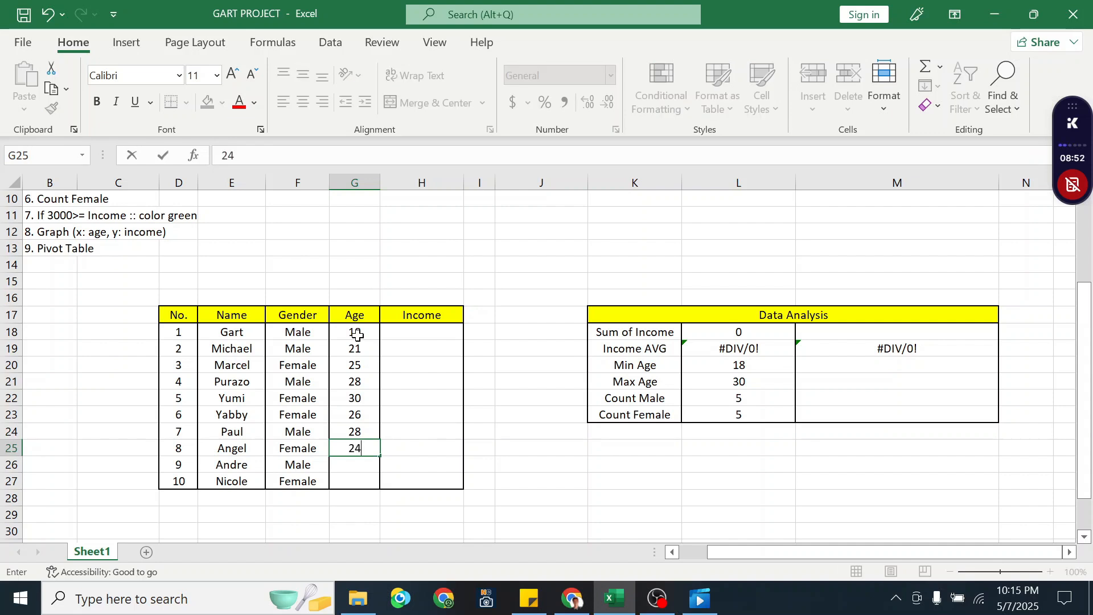
{"action": "key", "text": "Return"}
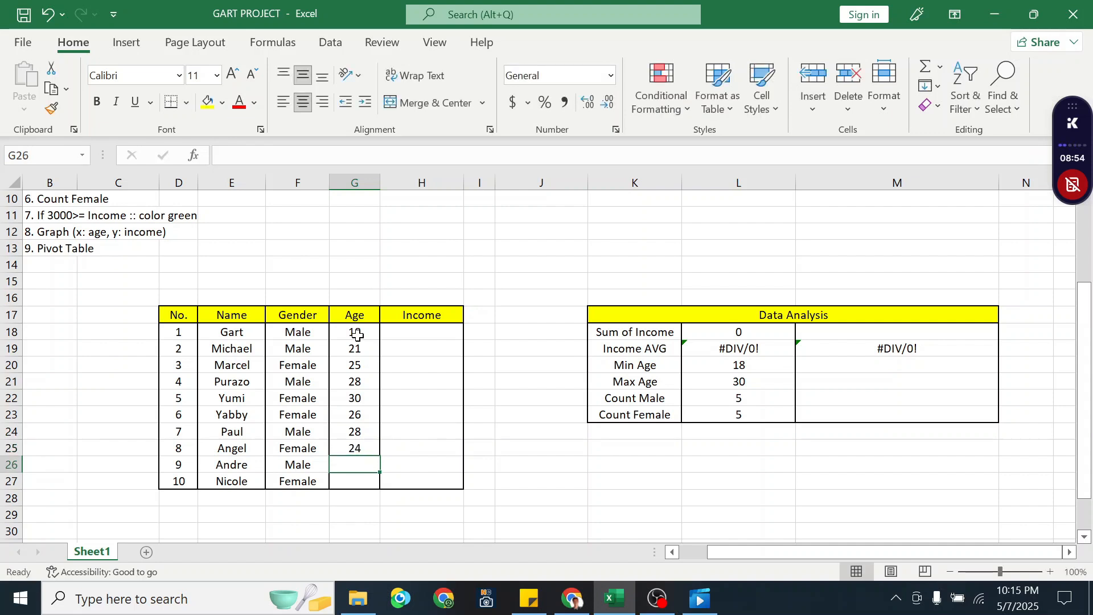
{"action": "type", "text": "21"}
{"action": "key", "text": "Return"}
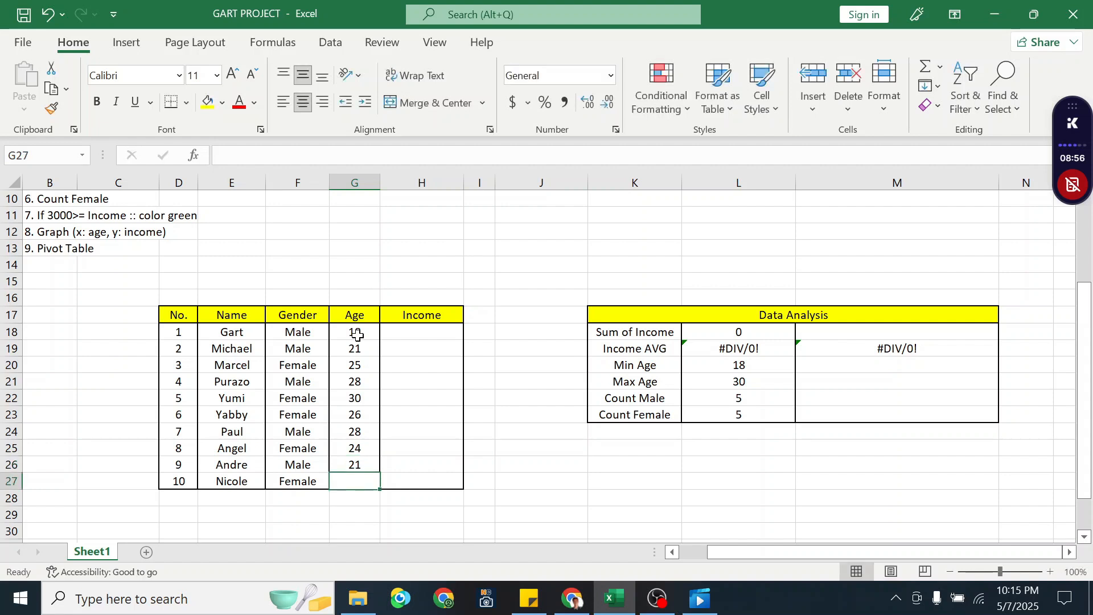
{"action": "type", "text": "20"}
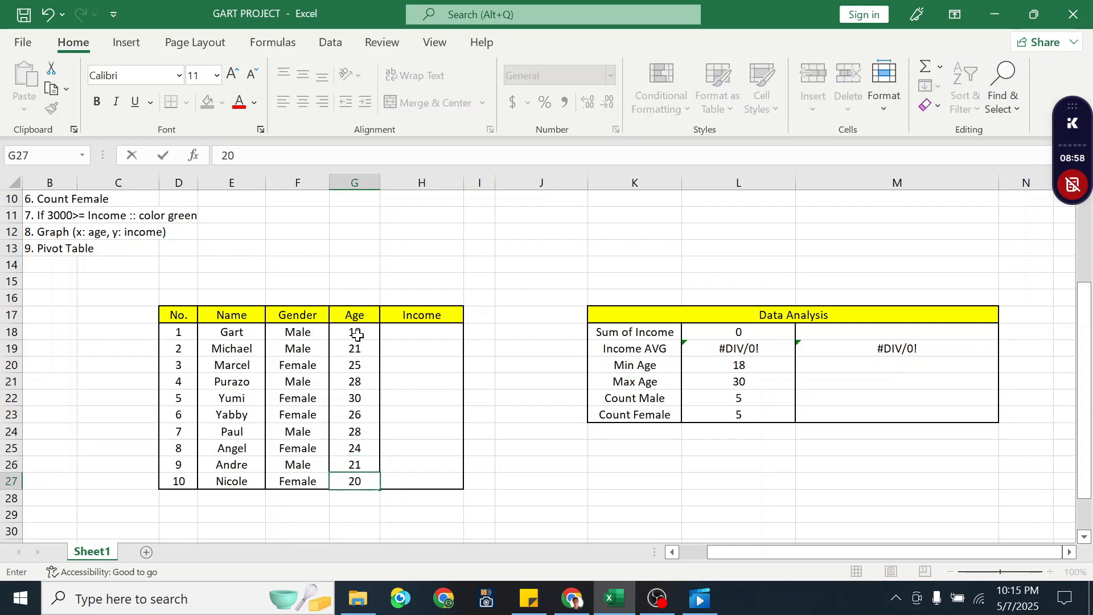
{"action": "left_click", "coordinate": [539, 359]}
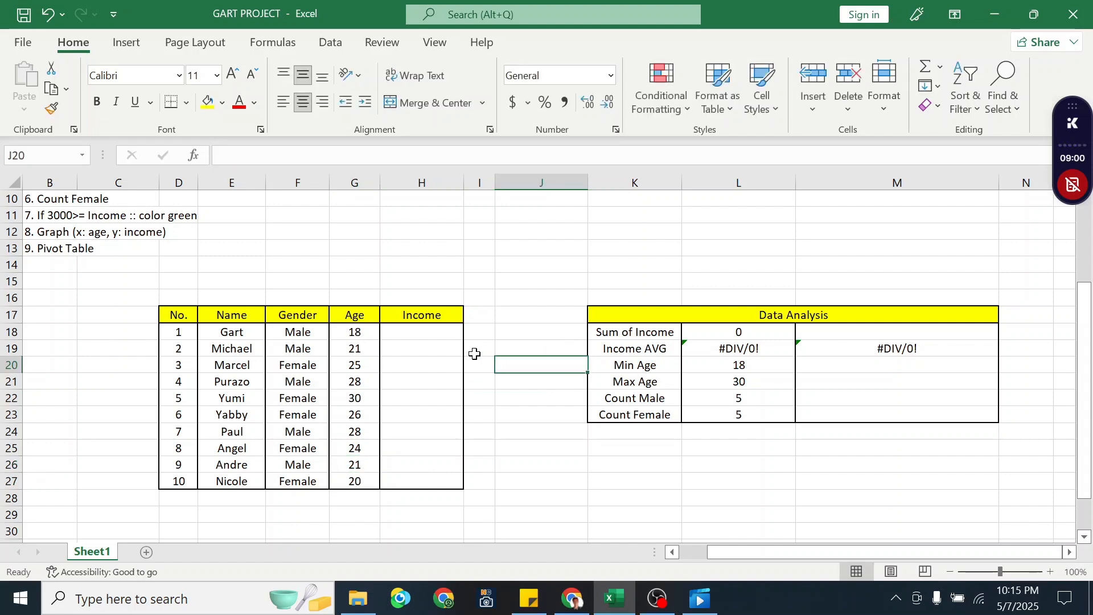
Enter the incomes 3000, 100 and 900 for records 1 to 3 in cells H18 to H20.
{"action": "left_click", "coordinate": [420, 336]}
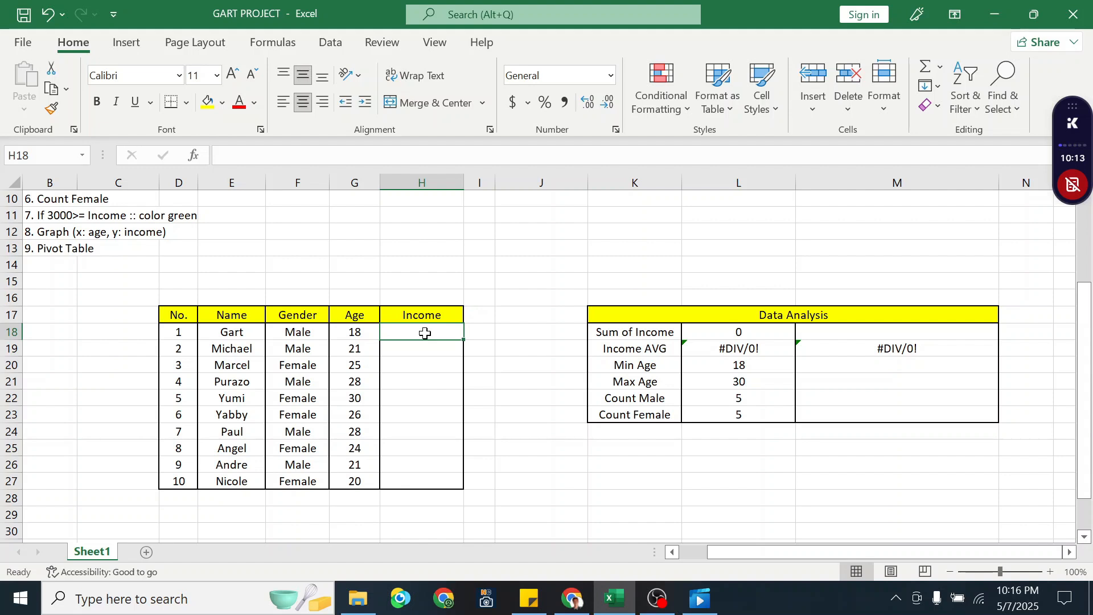
{"action": "type", "text": "3000"}
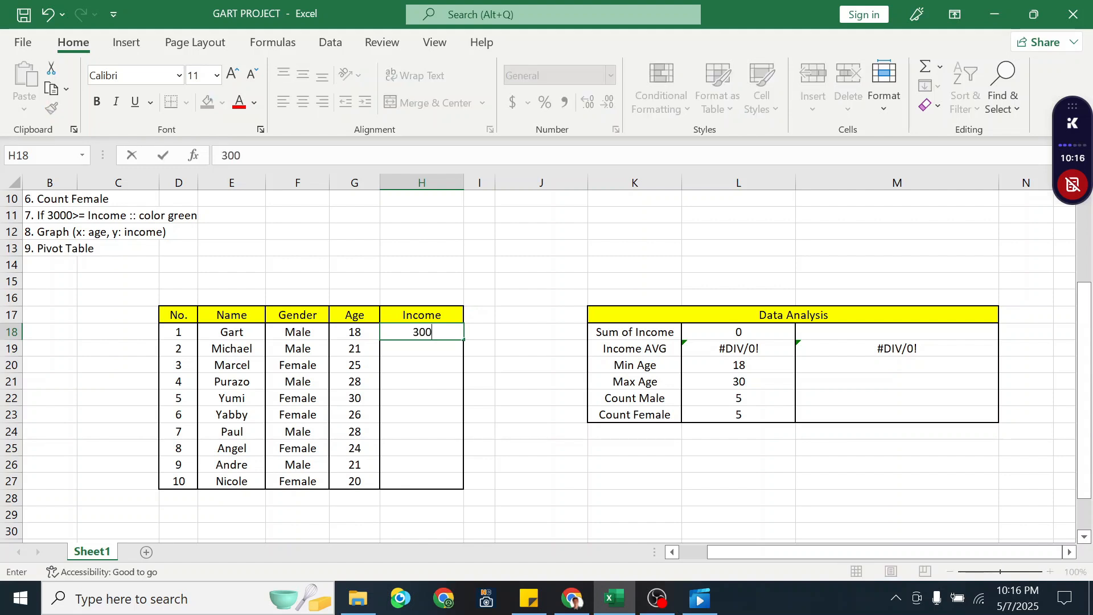
{"action": "left_click", "coordinate": [423, 356]}
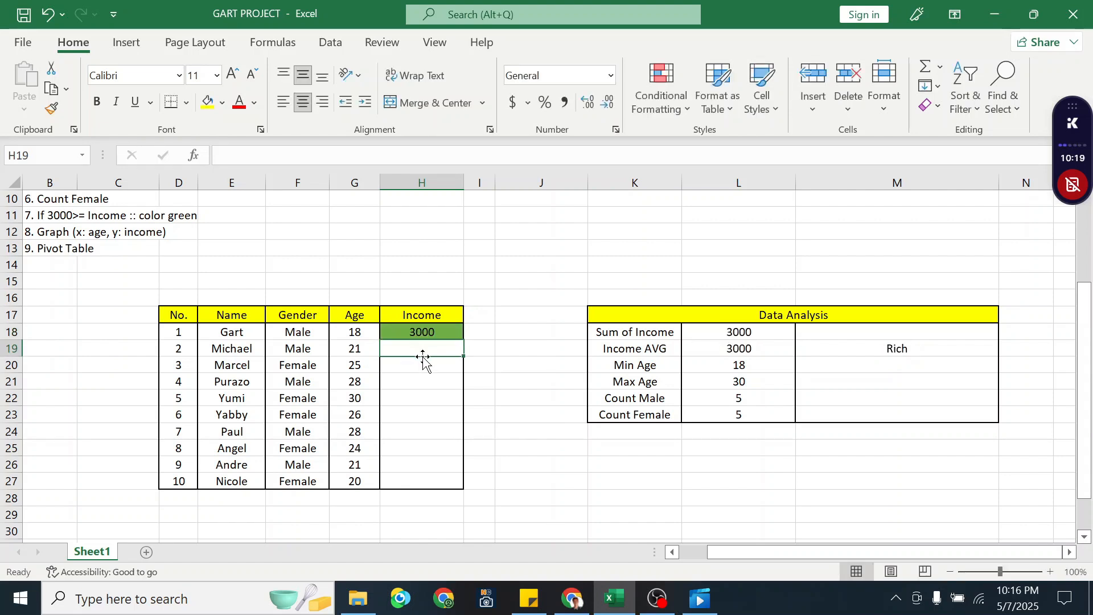
{"action": "type", "text": "100"}
{"action": "left_click", "coordinate": [431, 364]}
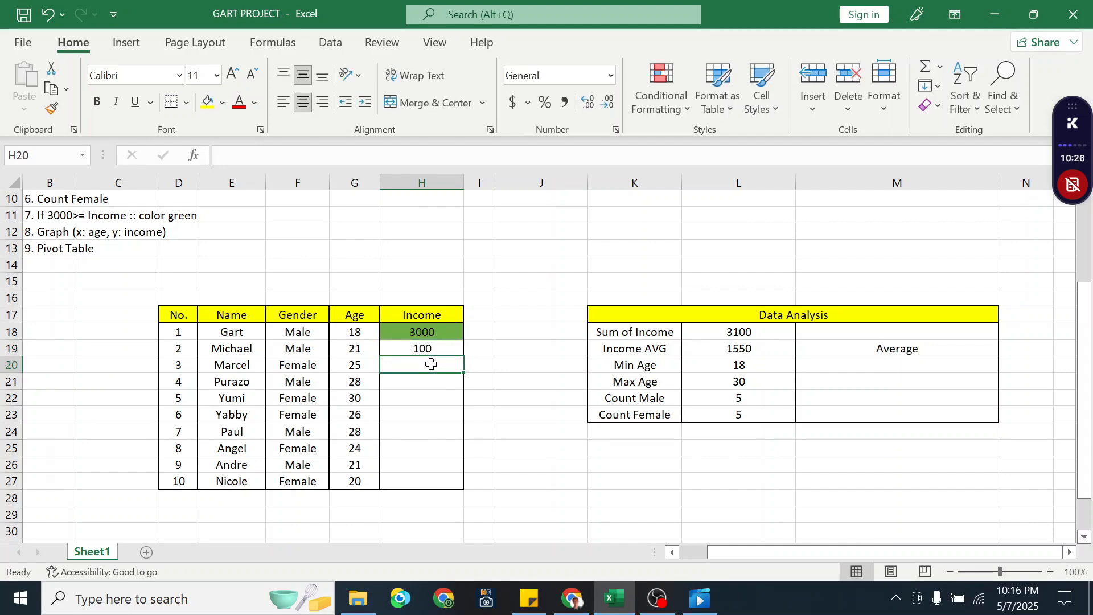
{"action": "type", "text": "900"}
Enter the incomes 3800, 9000 and 3000 for records 4 to 6 in cells H21 to H23.
{"action": "left_click", "coordinate": [438, 385]}
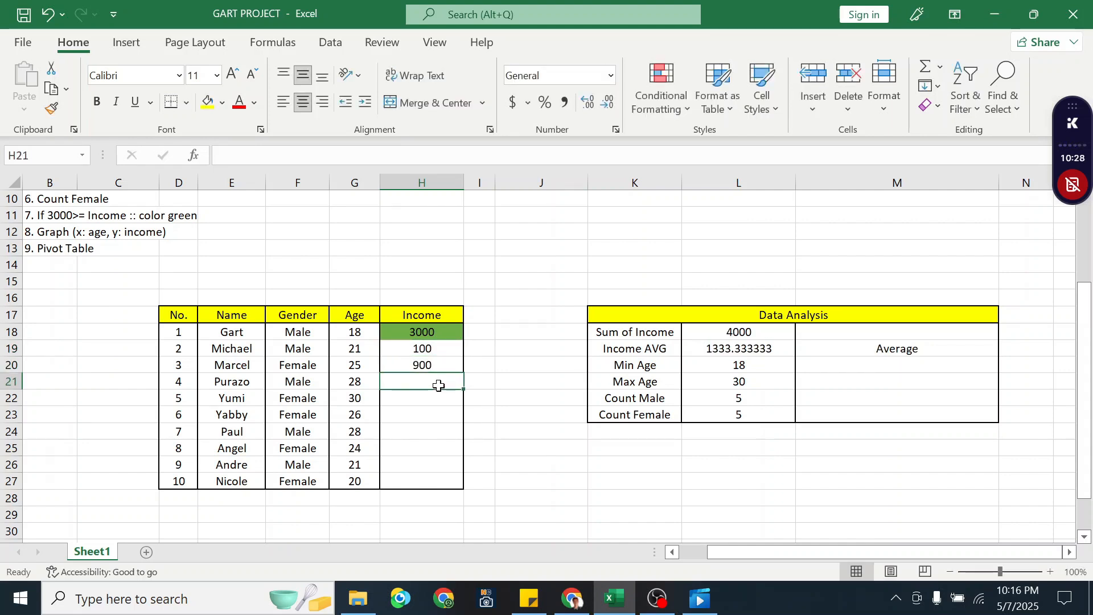
{"action": "type", "text": "3800"}
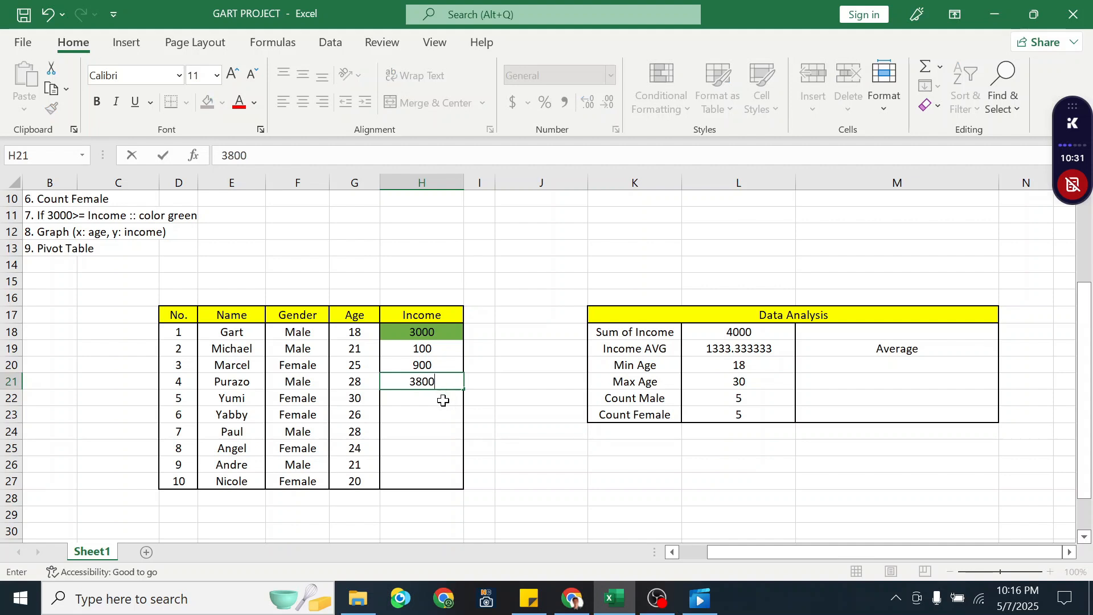
{"action": "left_click", "coordinate": [443, 399]}
{"action": "type", "text": "9000"}
{"action": "left_click", "coordinate": [444, 415]}
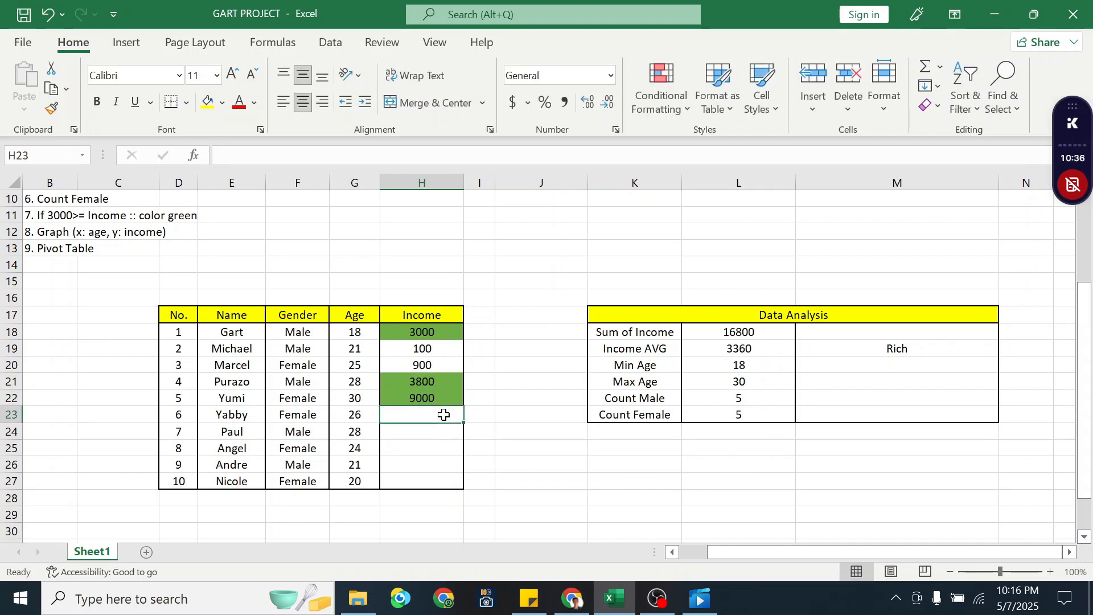
{"action": "type", "text": "3000"}
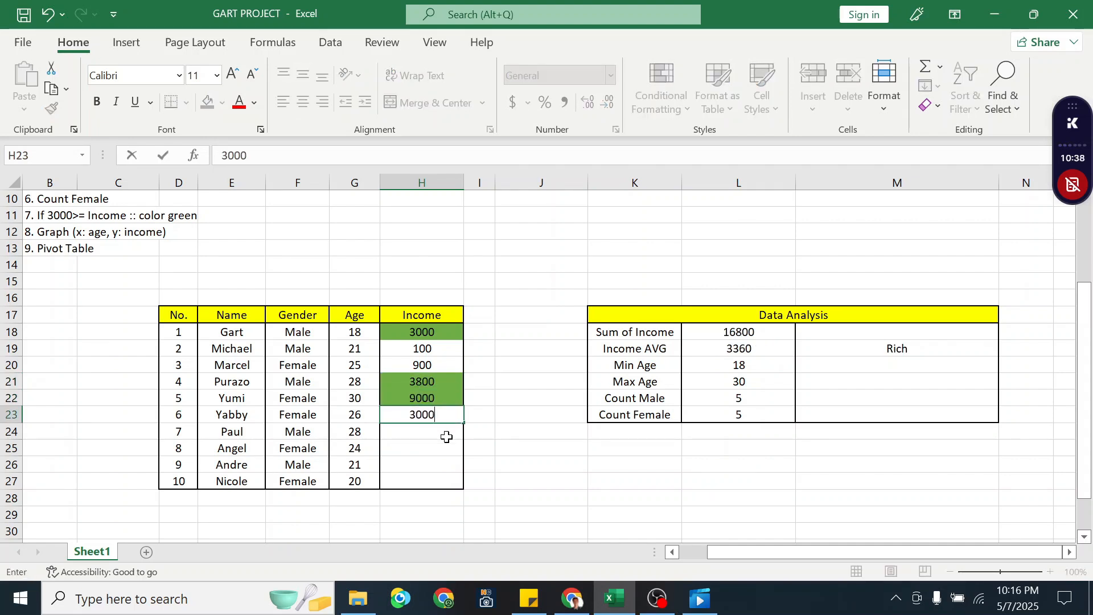
Complete the Income column by entering 100, 9000, 1000 and 100 for records 7 to 10 in H24:H27.
{"action": "left_click", "coordinate": [443, 431]}
{"action": "type", "text": "100"}
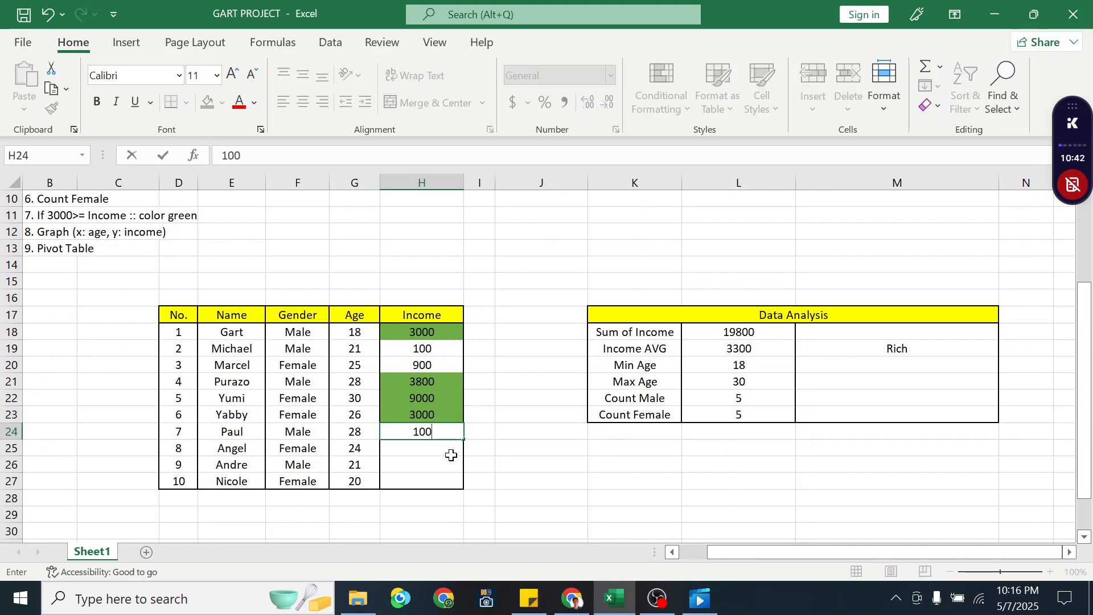
{"action": "left_click", "coordinate": [450, 446]}
{"action": "type", "text": "9000"}
{"action": "left_click", "coordinate": [452, 464]}
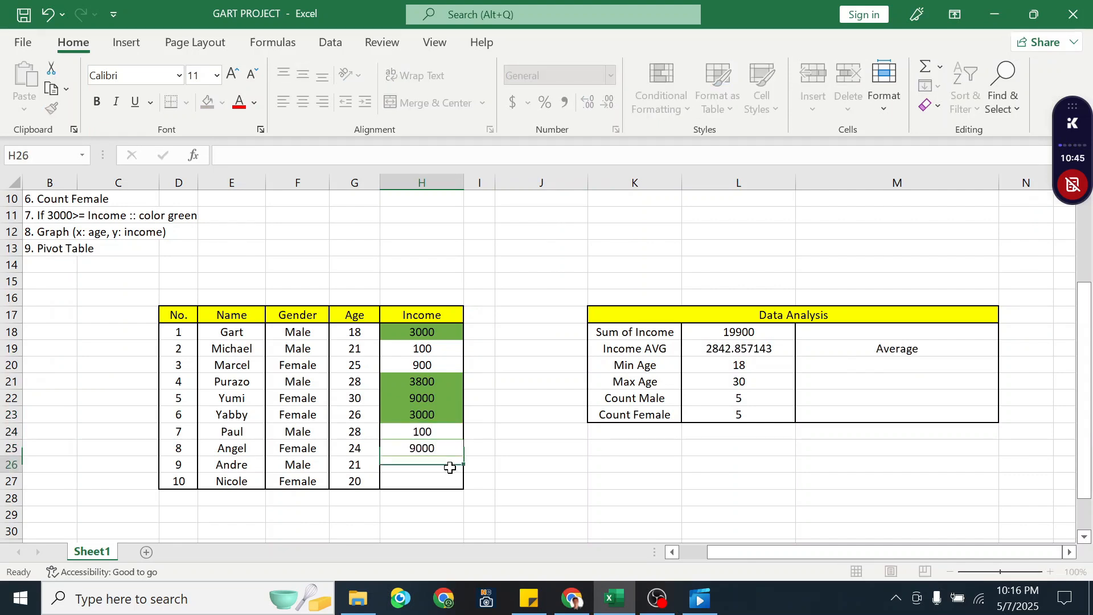
{"action": "type", "text": "1000"}
{"action": "key", "text": "Return"}
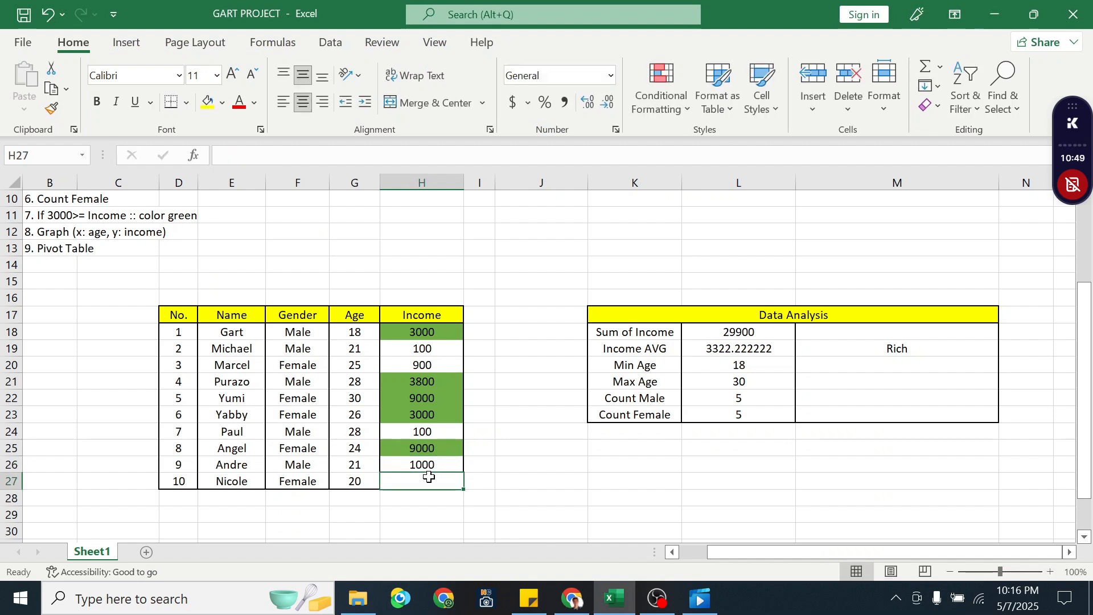
{"action": "type", "text": "100"}
{"action": "left_click", "coordinate": [513, 465]}
Review the Sum of Income requirement in the task list and inspect its formula in cell L18 of the Data Analysis table.
{"action": "scroll", "coordinate": [419, 378], "scroll_direction": "up", "scroll_amount": 3}
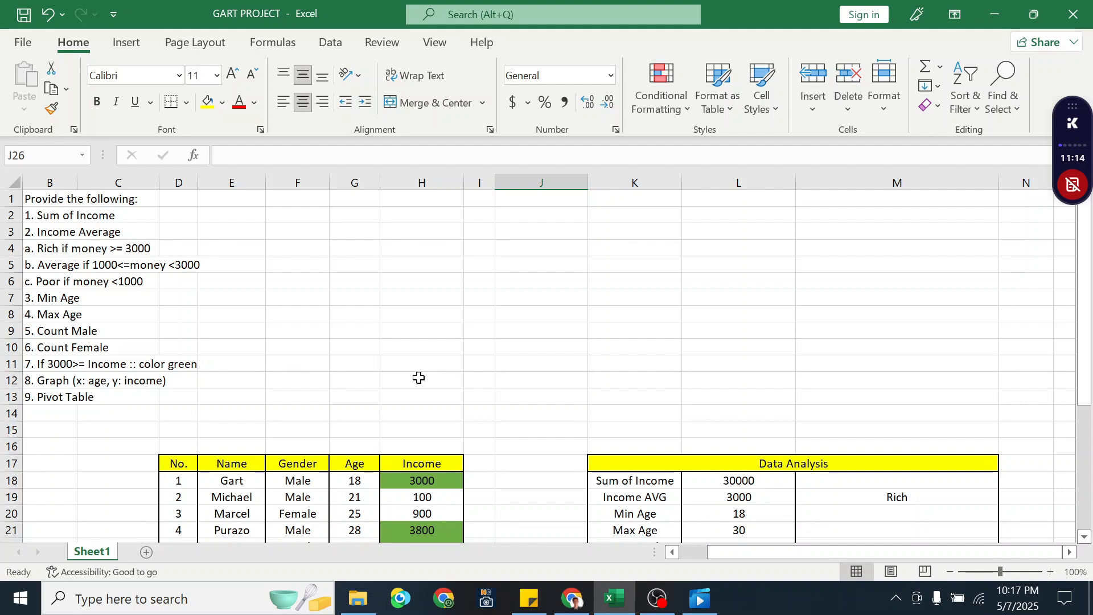
{"action": "left_click", "coordinate": [40, 218]}
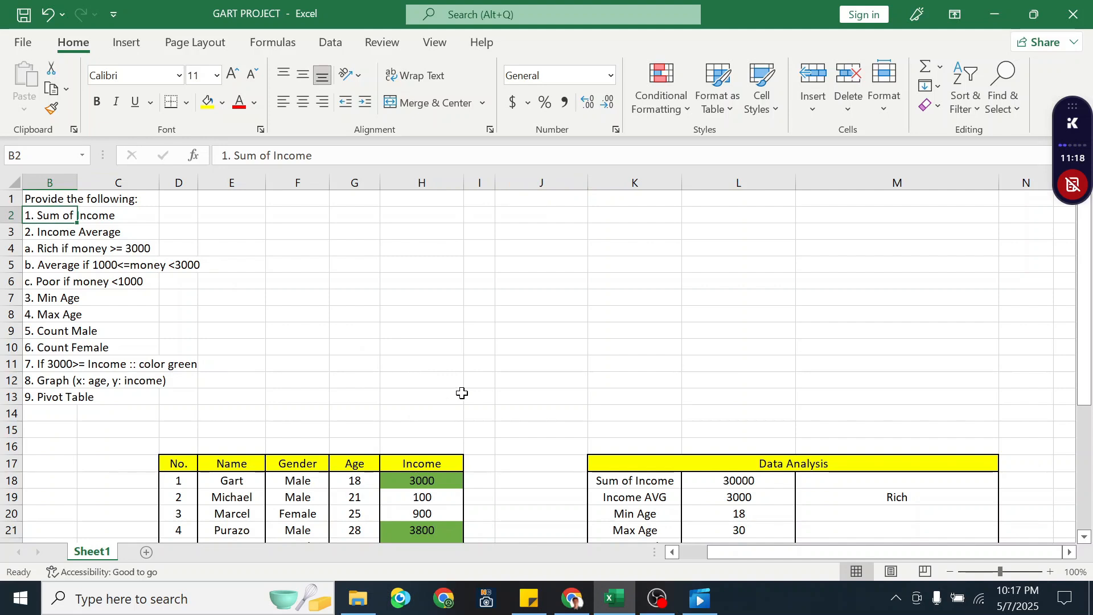
{"action": "scroll", "coordinate": [513, 455], "scroll_direction": "down", "scroll_amount": 3}
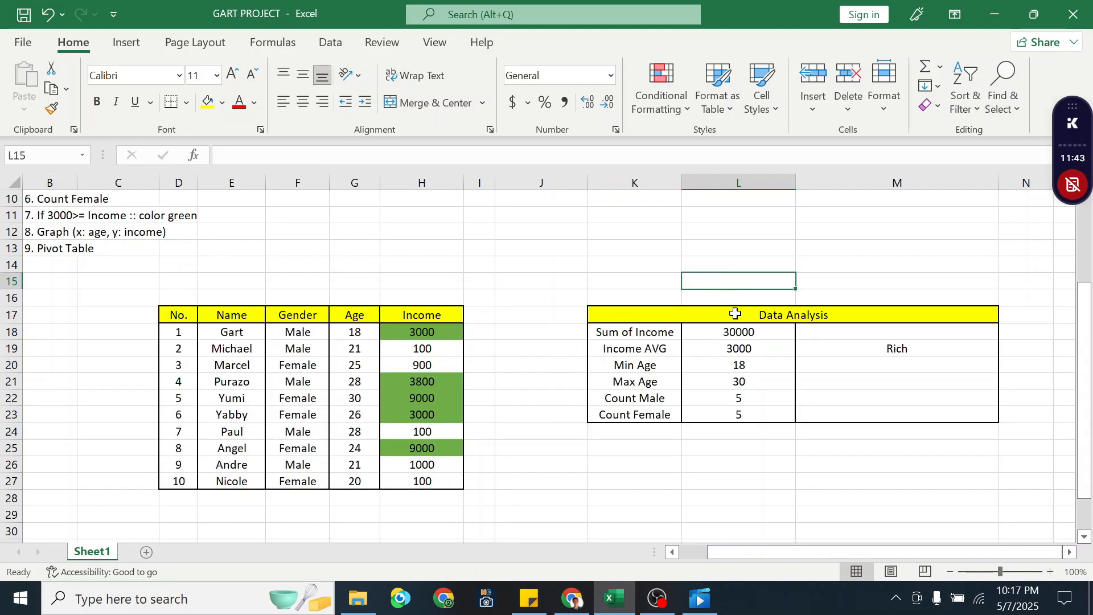
{"action": "left_click", "coordinate": [743, 335]}
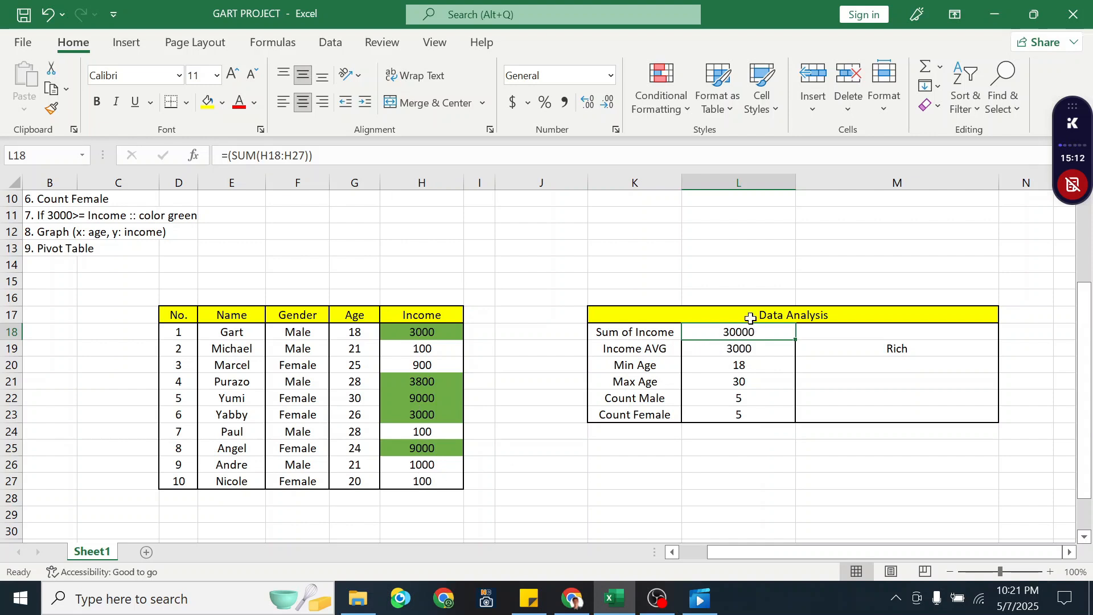
{"action": "left_click", "coordinate": [725, 281]}
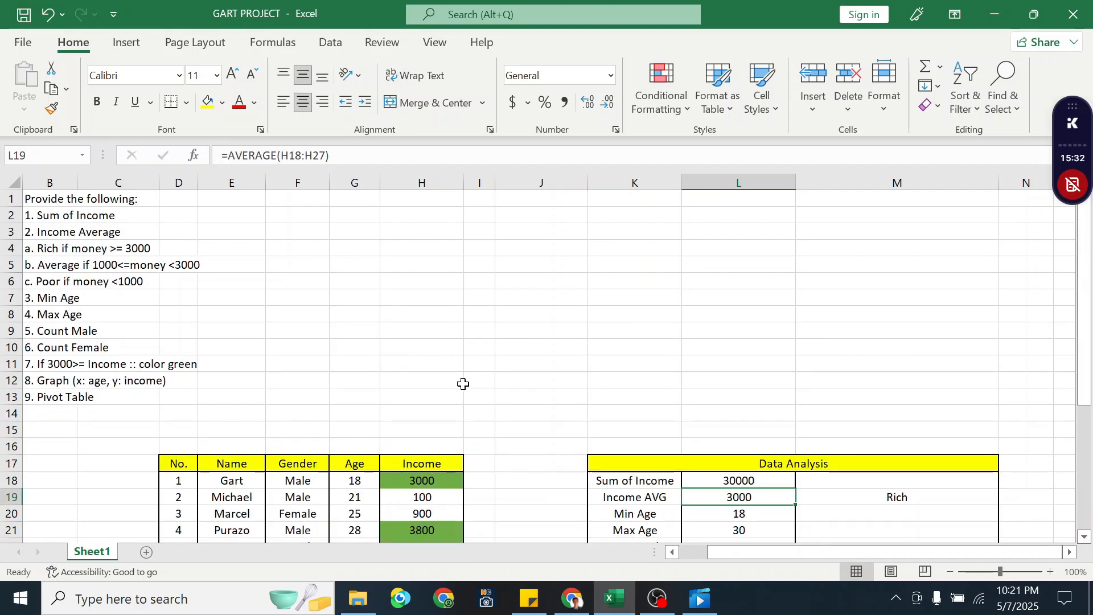
Review the Income Average requirement in cell B3 and inspect the Income AVG formula in cell L19 of the Data Analysis table.
{"action": "scroll", "coordinate": [673, 405], "scroll_direction": "down", "scroll_amount": 2}
{"action": "scroll", "coordinate": [673, 405], "scroll_direction": "down", "scroll_amount": 1}
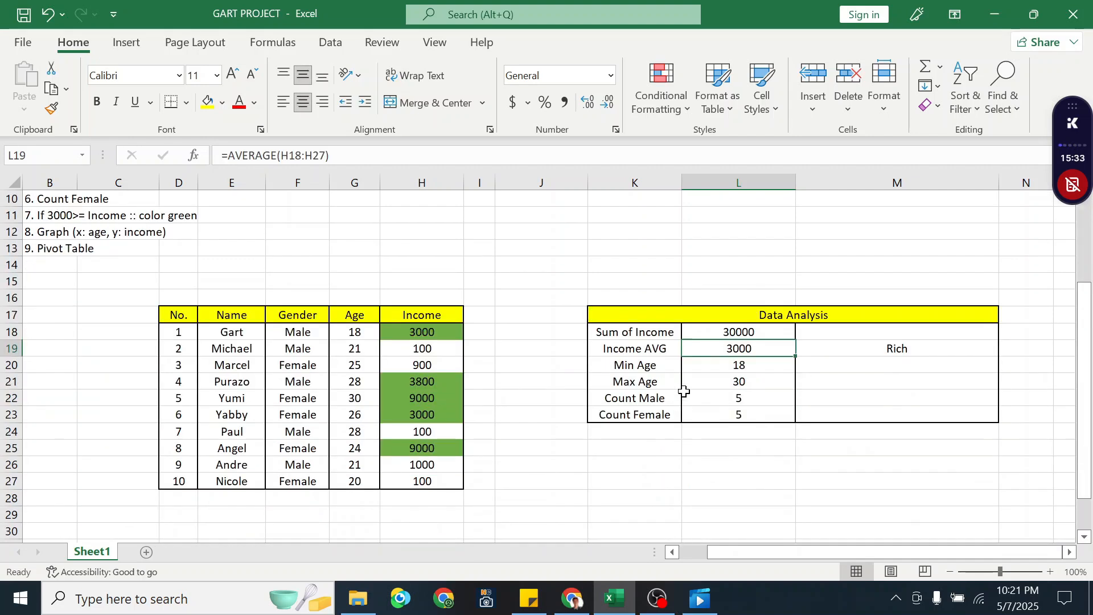
{"action": "scroll", "coordinate": [681, 382], "scroll_direction": "up", "scroll_amount": 3}
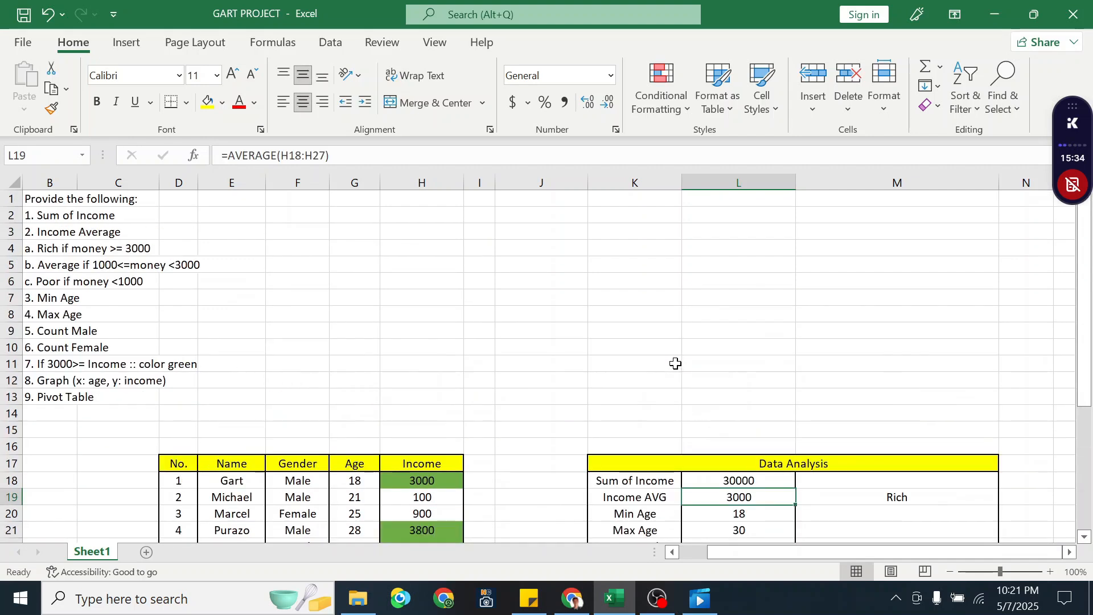
{"action": "left_click", "coordinate": [35, 232]}
{"action": "scroll", "coordinate": [708, 398], "scroll_direction": "down", "scroll_amount": 2}
{"action": "left_click", "coordinate": [645, 399]}
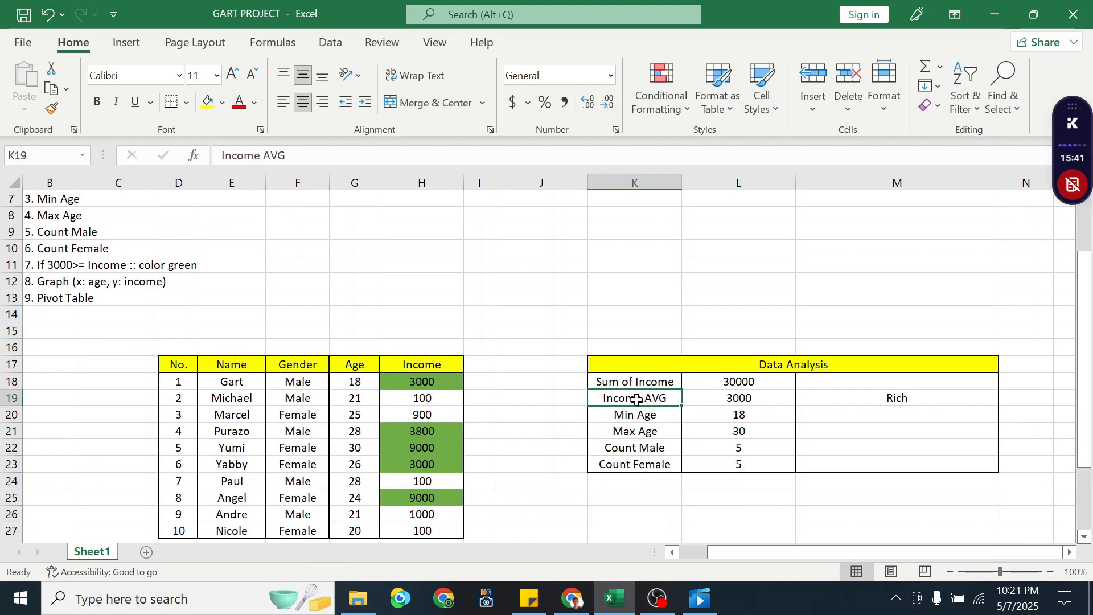
{"action": "left_click", "coordinate": [729, 399]}
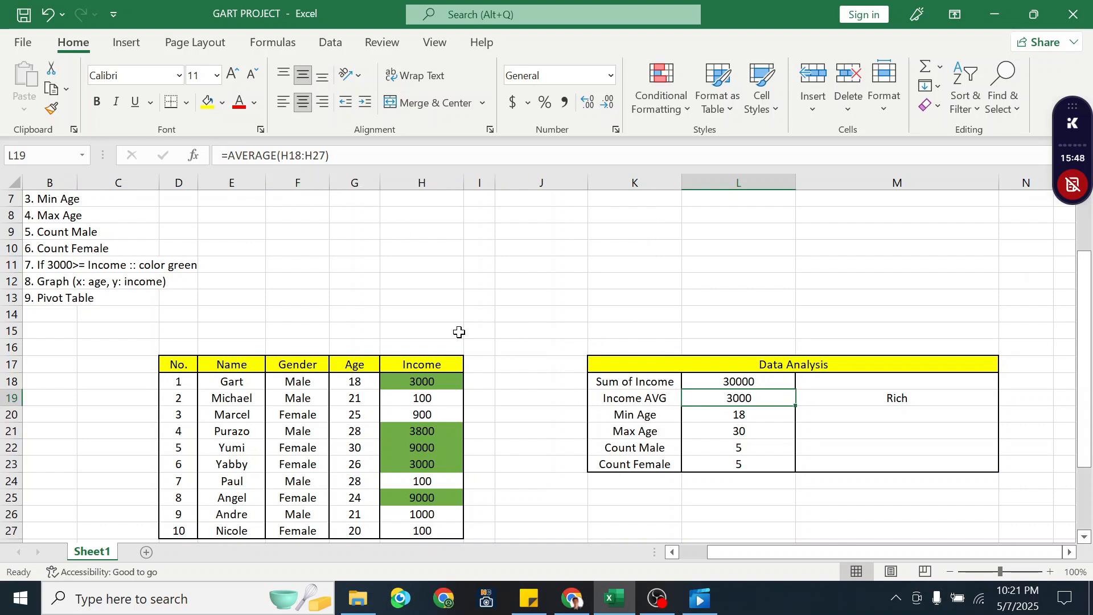
{"action": "scroll", "coordinate": [459, 332], "scroll_direction": "down", "scroll_amount": 2}
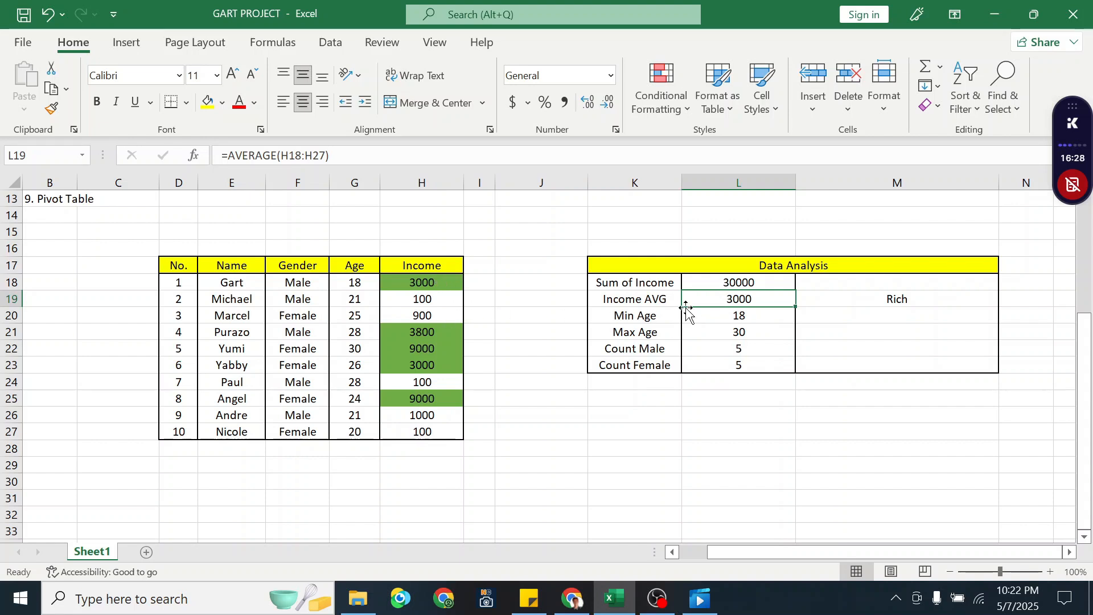
{"action": "left_click", "coordinate": [725, 229]}
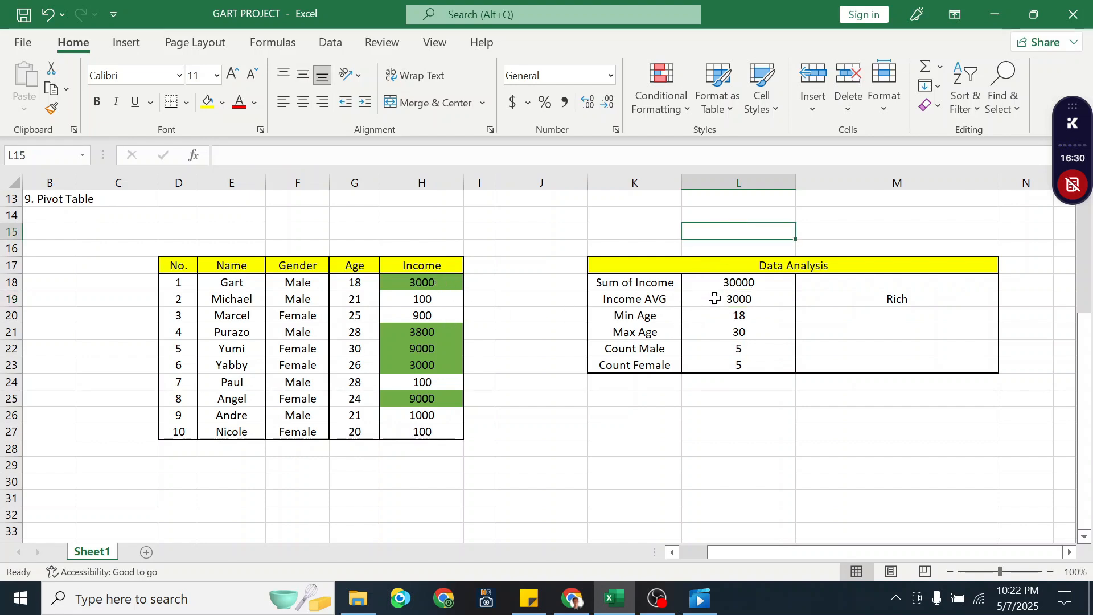
{"action": "left_click", "coordinate": [724, 318]}
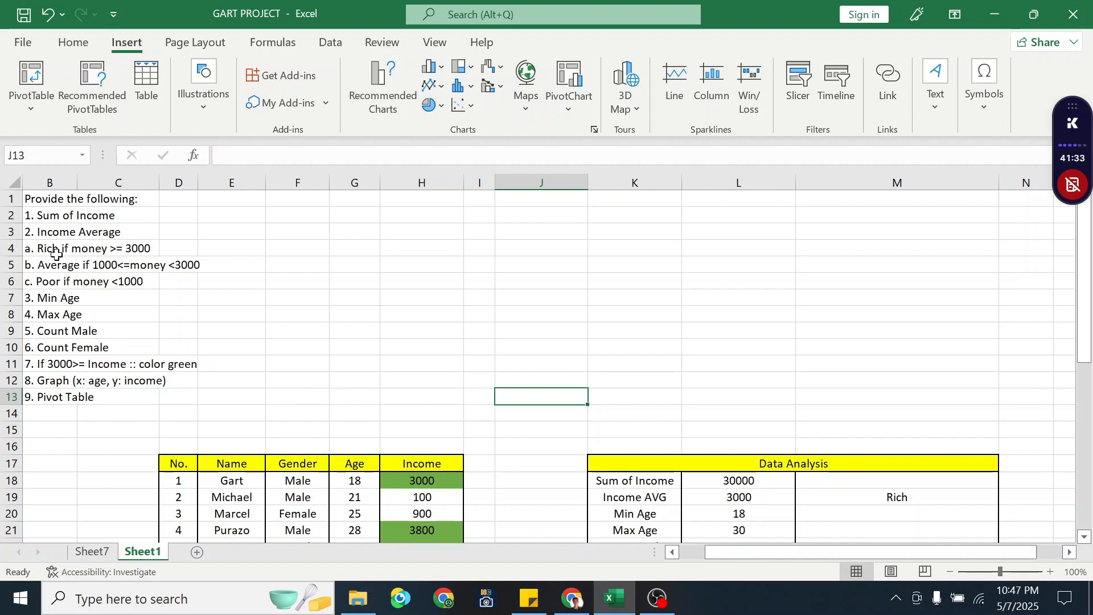
Review the Rich, Average and Poor income criteria listed in cells B4 to B6.
{"action": "left_click", "coordinate": [32, 249]}
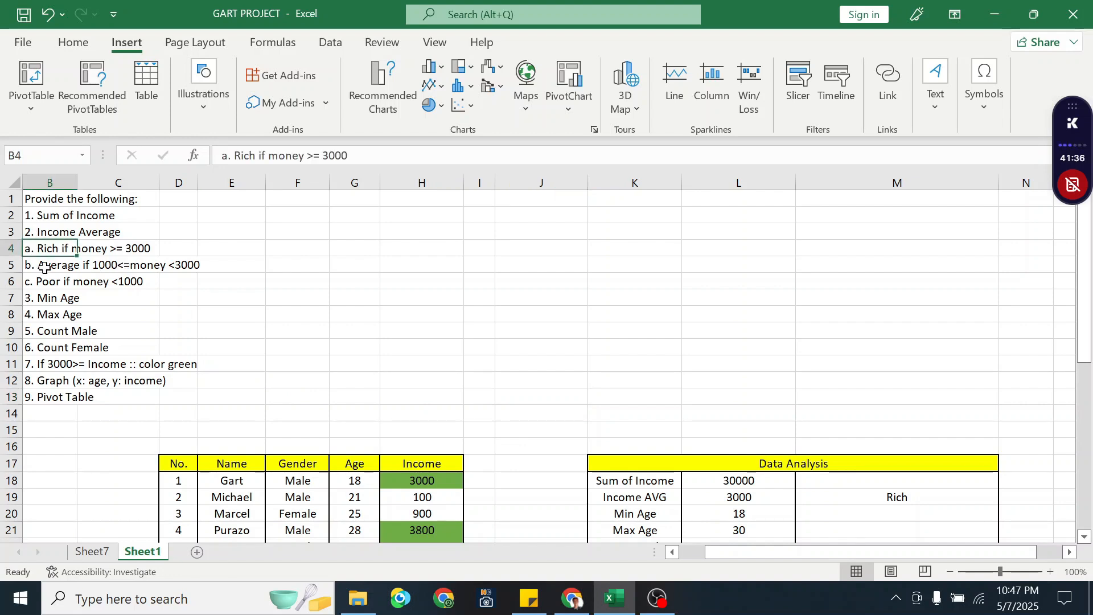
{"action": "left_click", "coordinate": [44, 281]}
{"action": "left_click", "coordinate": [41, 253]}
{"action": "left_click", "coordinate": [55, 282]}
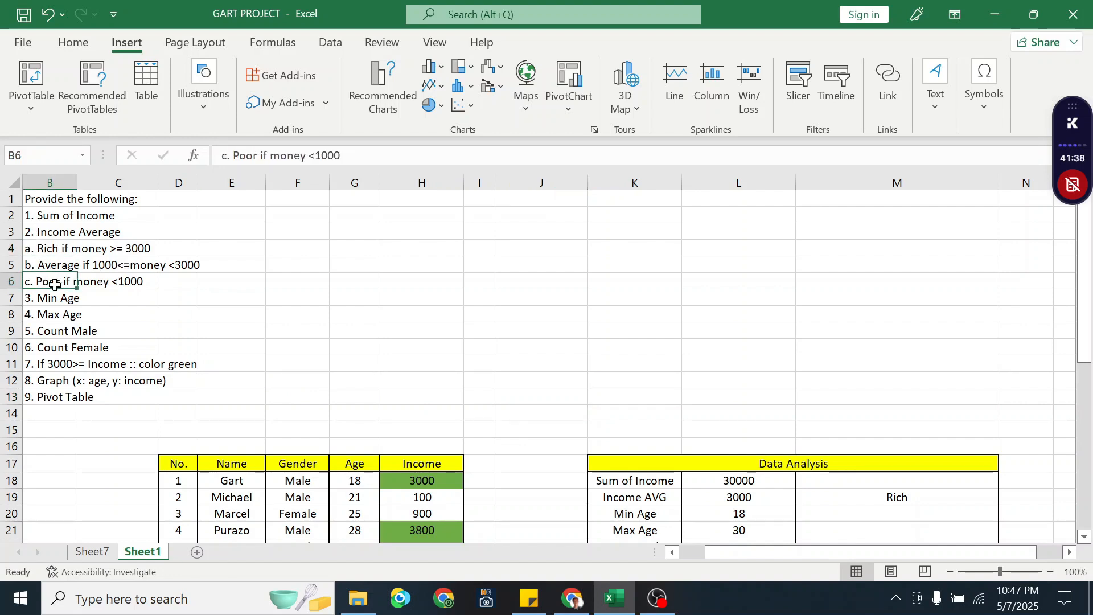
{"action": "left_click", "coordinate": [68, 247]}
{"action": "left_click", "coordinate": [66, 268]}
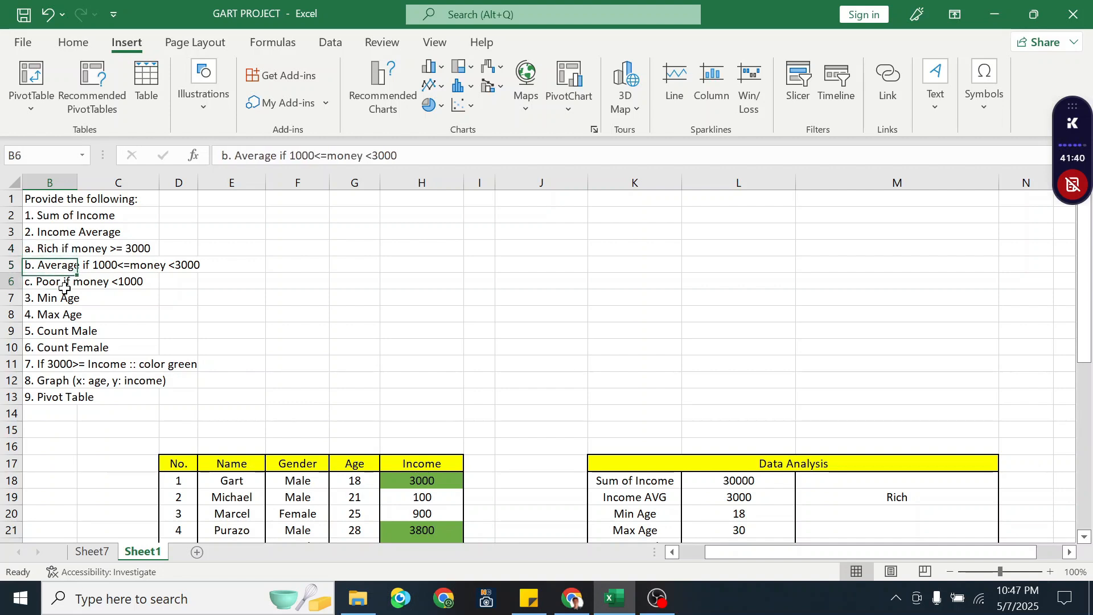
{"action": "left_click", "coordinate": [67, 283]}
{"action": "scroll", "coordinate": [248, 344], "scroll_direction": "down", "scroll_amount": 1}
{"action": "scroll", "coordinate": [268, 330], "scroll_direction": "up", "scroll_amount": 1}
{"action": "scroll", "coordinate": [493, 443], "scroll_direction": "down", "scroll_amount": 2}
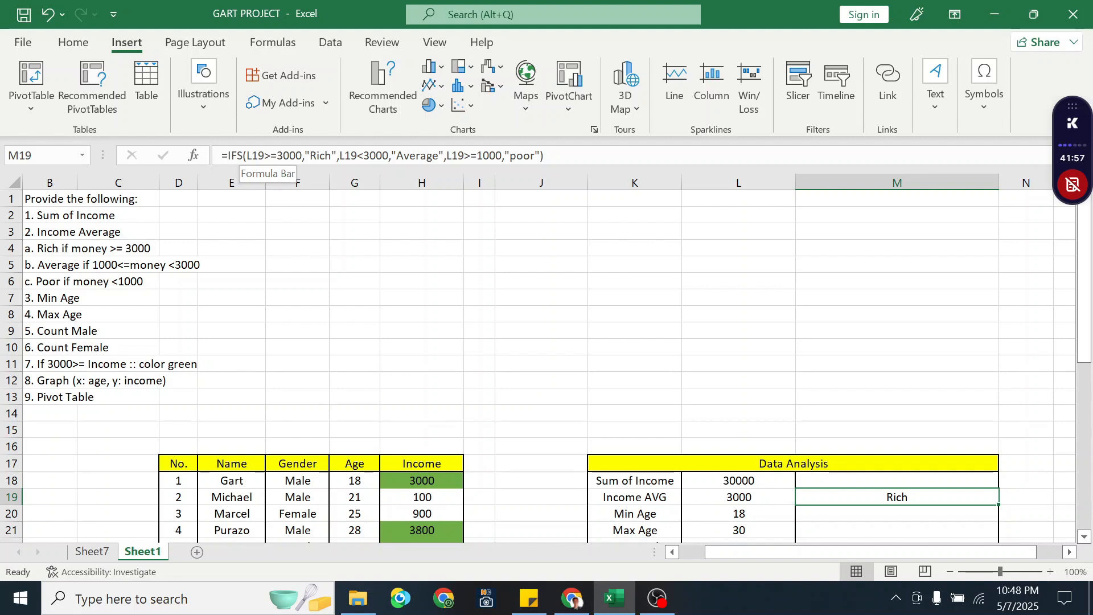
Examine the first logical test of the IFS formula in cell M19 and its "Rich" value.
{"action": "left_click", "coordinate": [262, 162]}
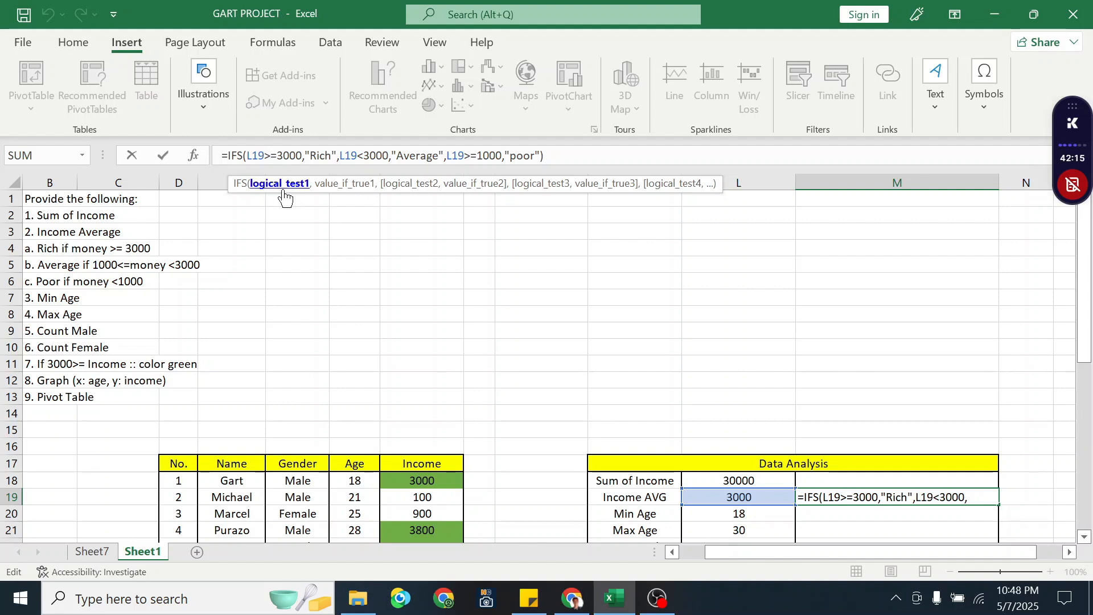
{"action": "left_click_drag", "start_coordinate": [246, 156], "coordinate": [331, 156]}
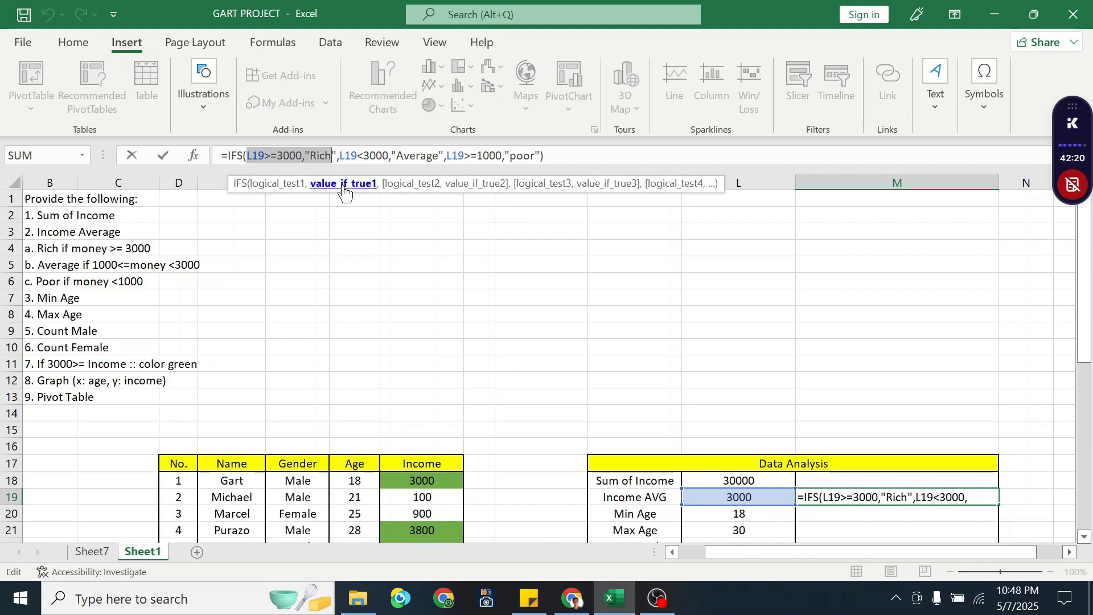
{"action": "left_click", "coordinate": [317, 156]}
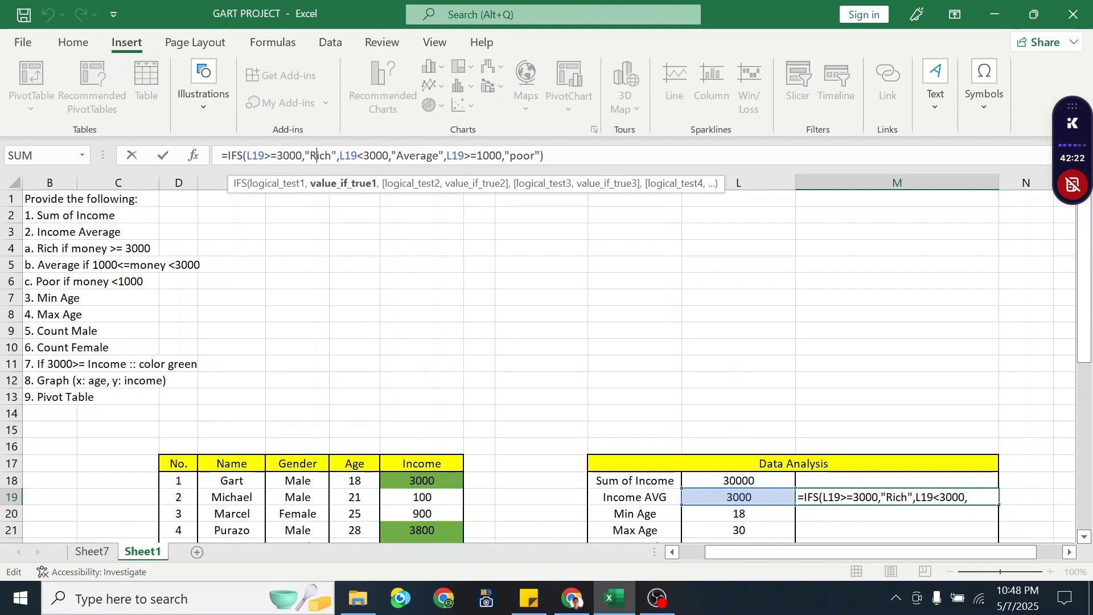
{"action": "left_click_drag", "start_coordinate": [307, 156], "coordinate": [332, 156]}
{"action": "left_click", "coordinate": [259, 156]}
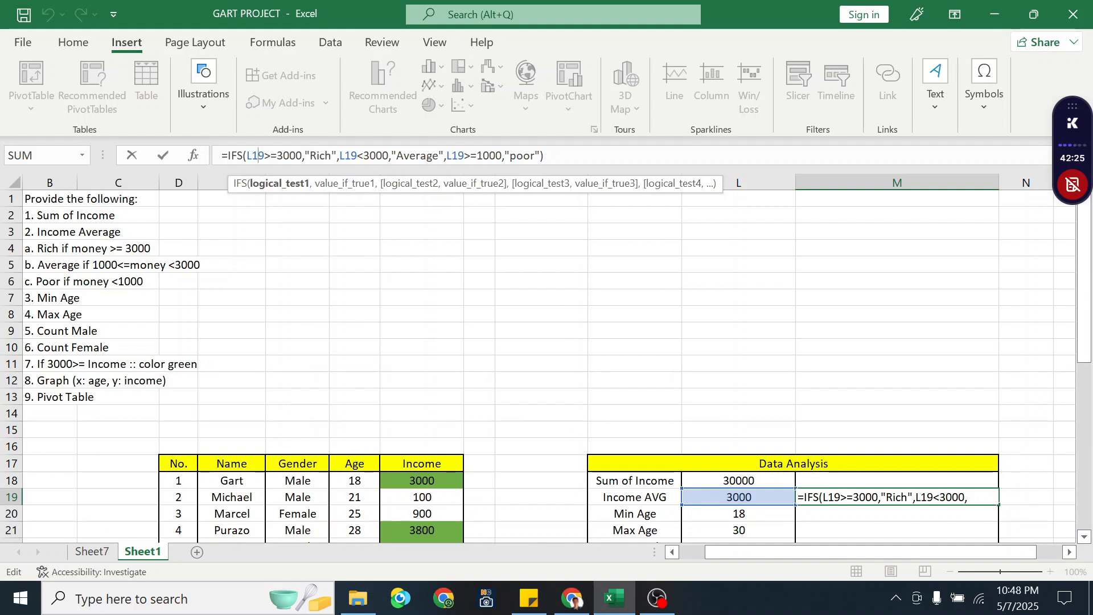
{"action": "left_click_drag", "start_coordinate": [283, 155], "coordinate": [332, 156]}
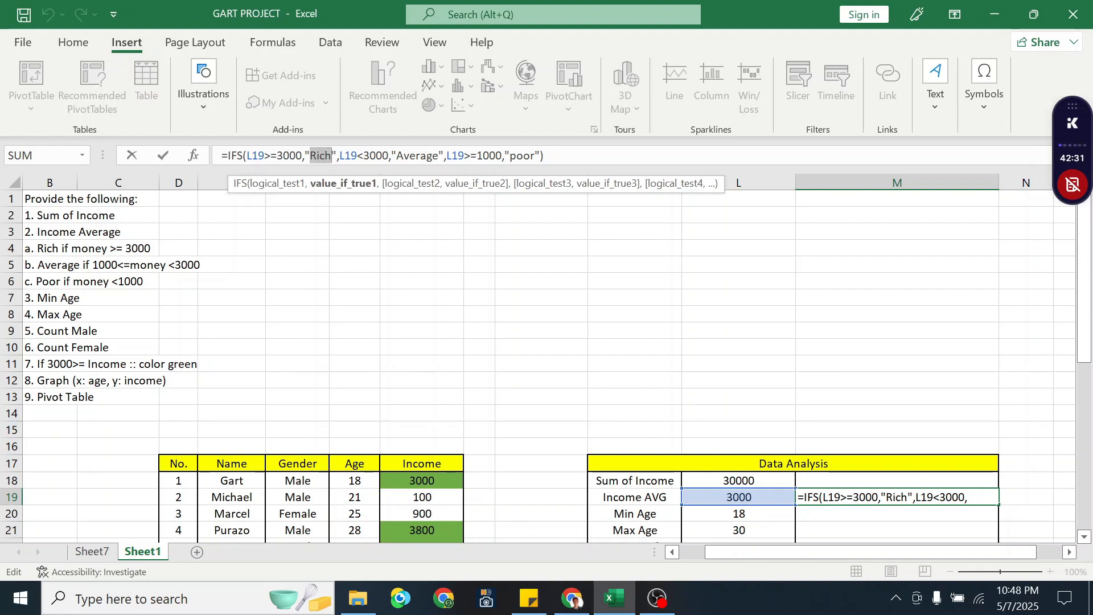
Examine the remaining tests of the M19 IFS formula with their "Average" and "poor" values, leaving the formula as it is.
{"action": "left_click_drag", "start_coordinate": [357, 156], "coordinate": [345, 156]}
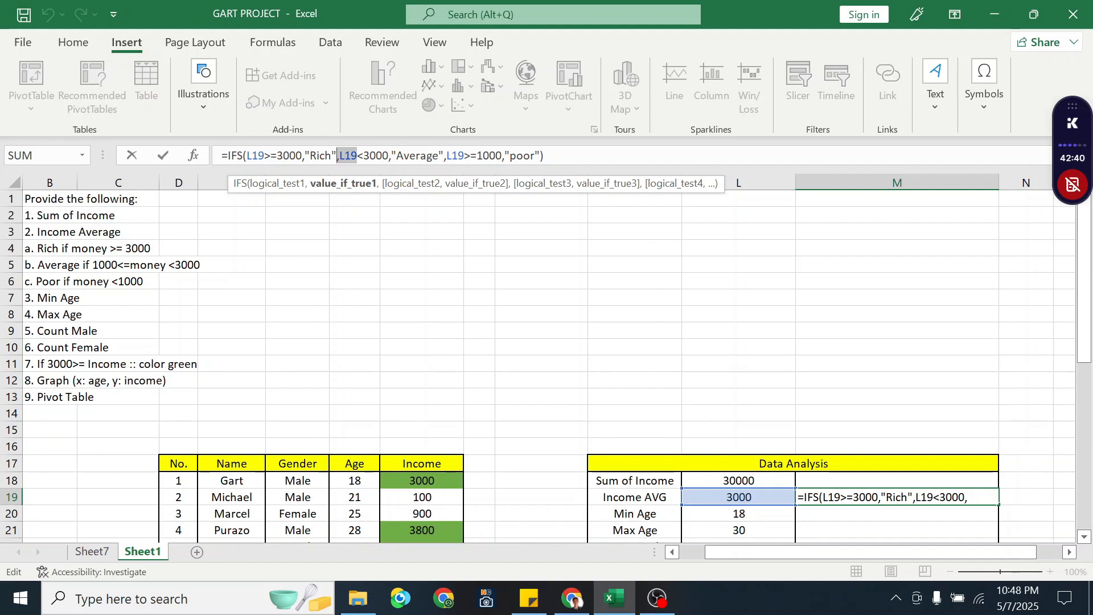
{"action": "left_click_drag", "start_coordinate": [364, 156], "coordinate": [370, 155]}
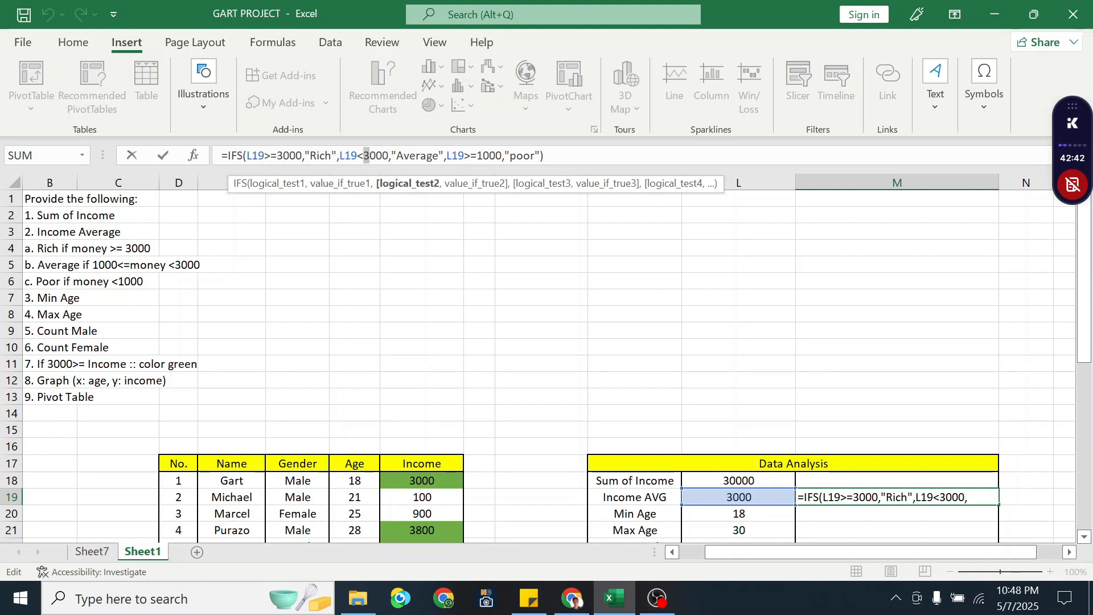
{"action": "left_click", "coordinate": [357, 156]}
{"action": "left_click_drag", "start_coordinate": [392, 155], "coordinate": [439, 155]}
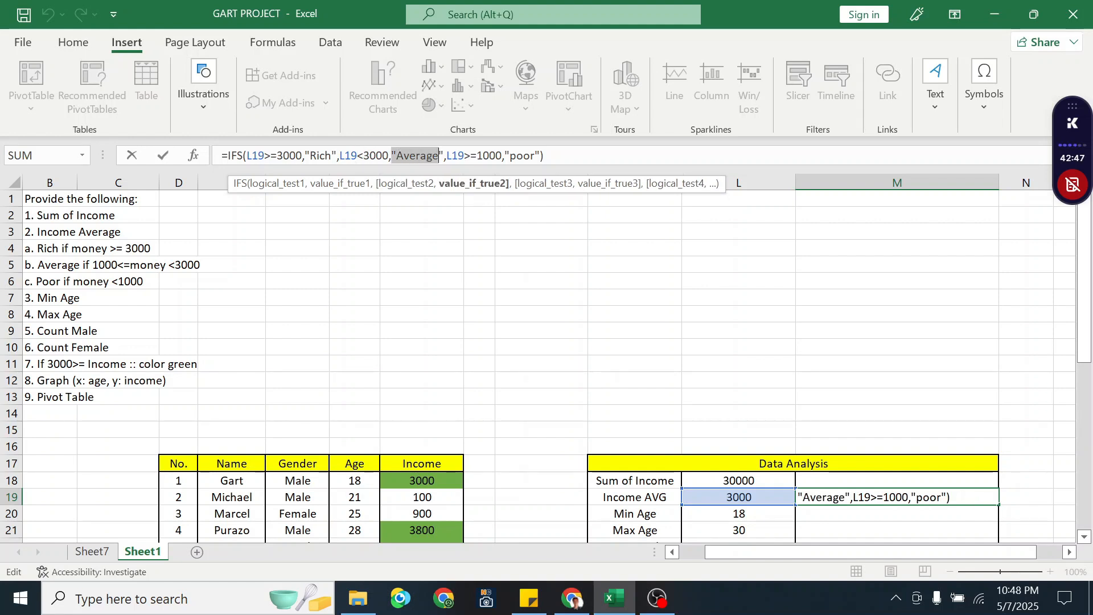
{"action": "left_click_drag", "start_coordinate": [446, 155], "coordinate": [531, 156]}
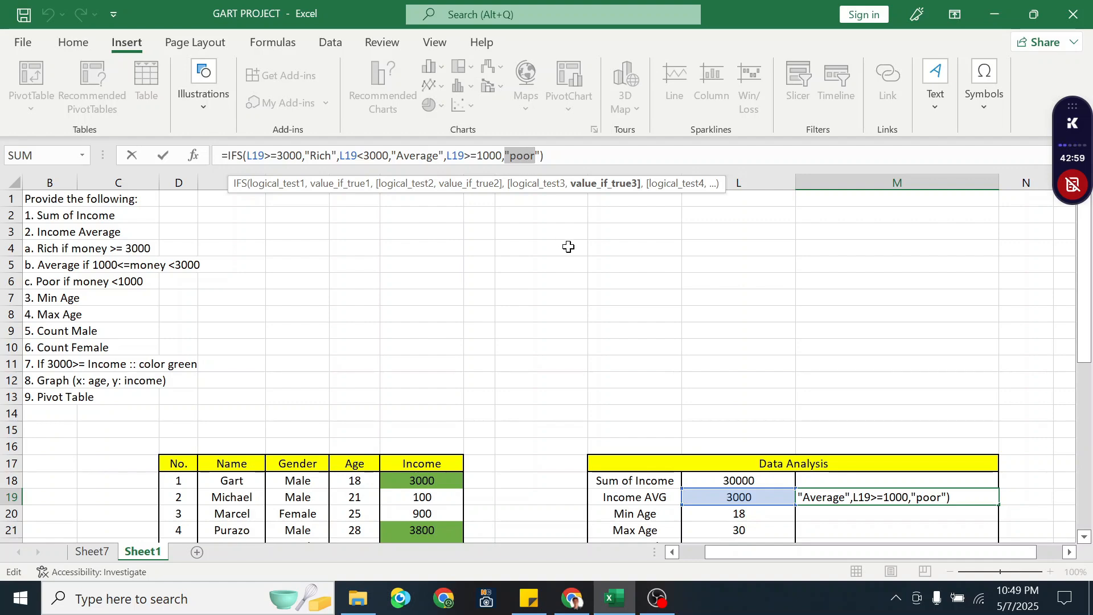
{"action": "key", "text": "ctrl+Return"}
Compare the Income AVG formula in cell L19 with the Income range H18:H27 that it averages.
{"action": "scroll", "coordinate": [632, 293], "scroll_direction": "down", "scroll_amount": 1}
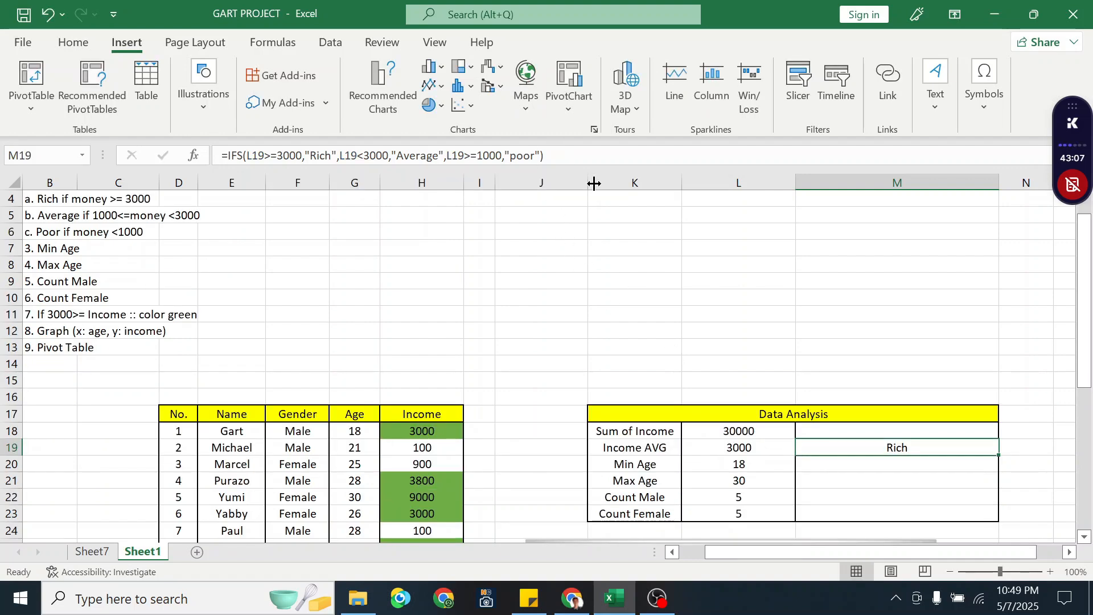
{"action": "left_click", "coordinate": [738, 448]}
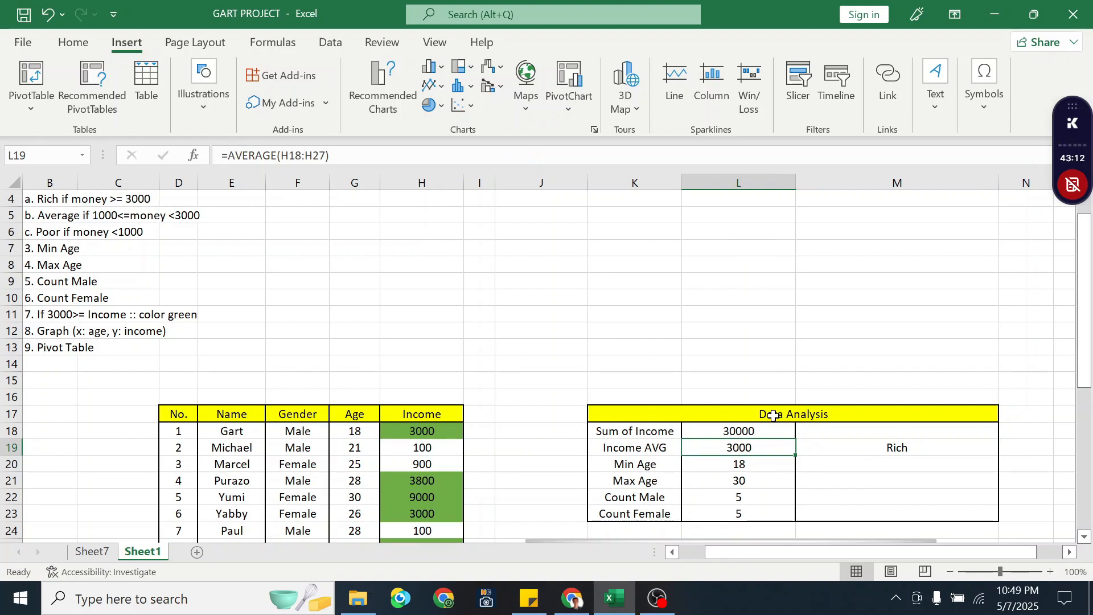
{"action": "scroll", "coordinate": [426, 471], "scroll_direction": "down", "scroll_amount": 3}
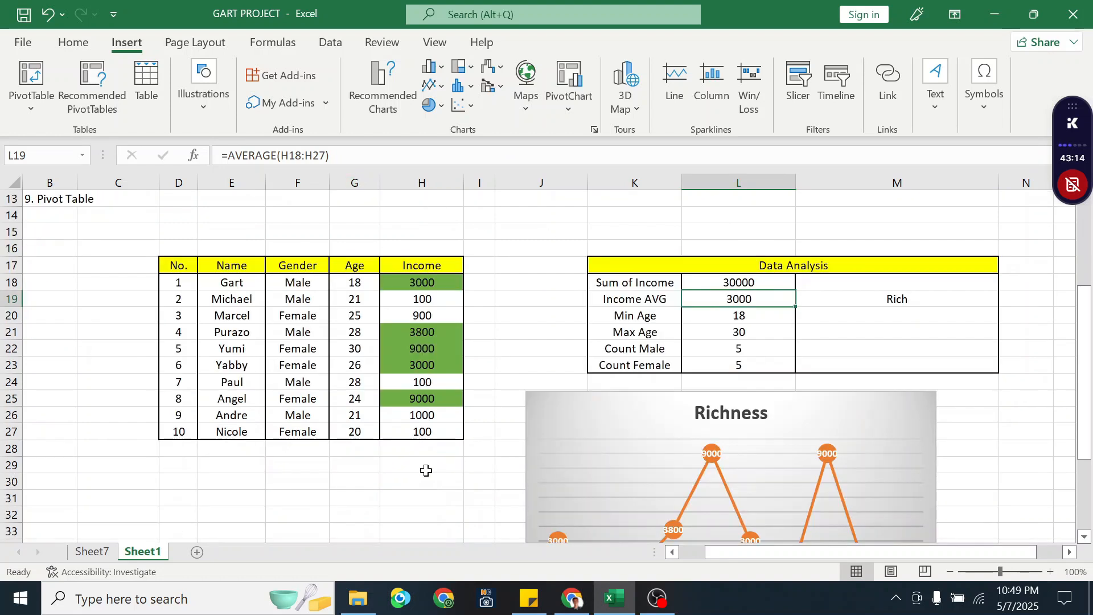
{"action": "left_click", "coordinate": [424, 315]}
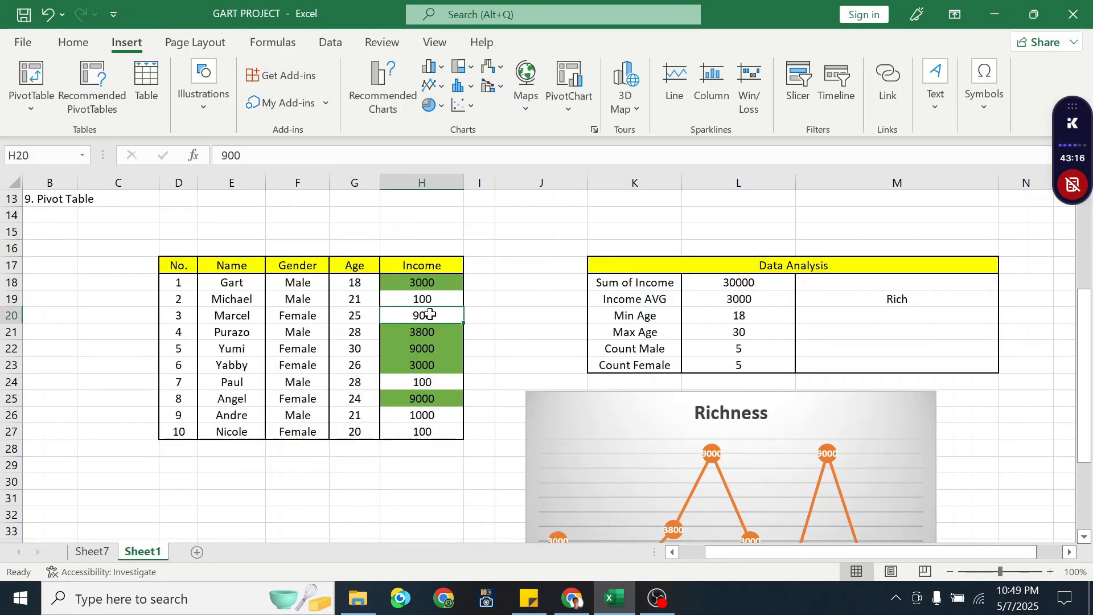
{"action": "left_click", "coordinate": [719, 300]}
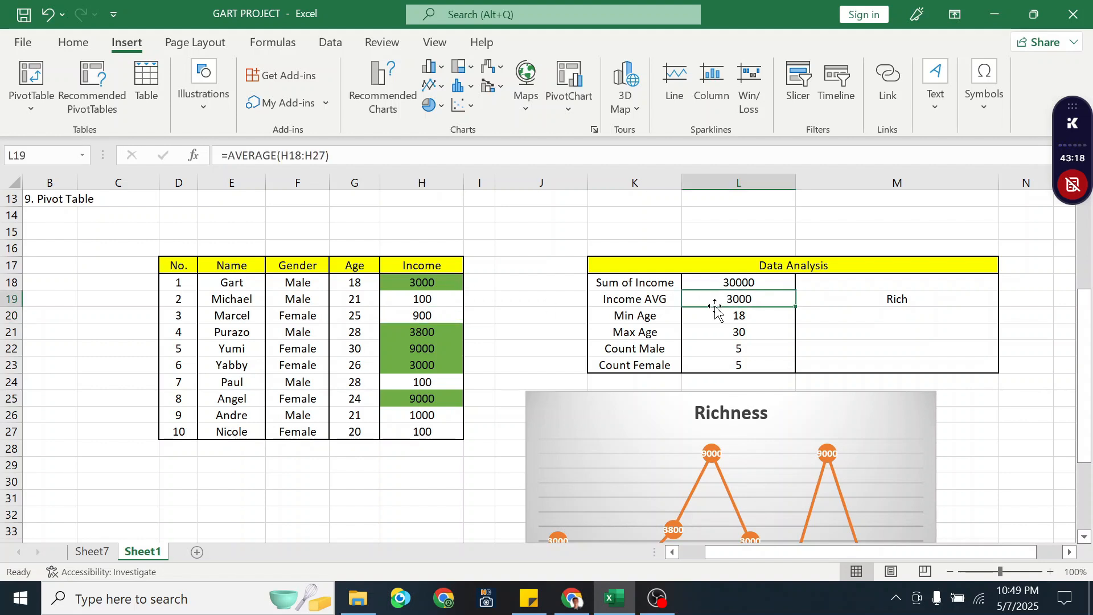
{"action": "left_click", "coordinate": [421, 283]}
{"action": "left_click", "coordinate": [424, 428], "text": "shift"}
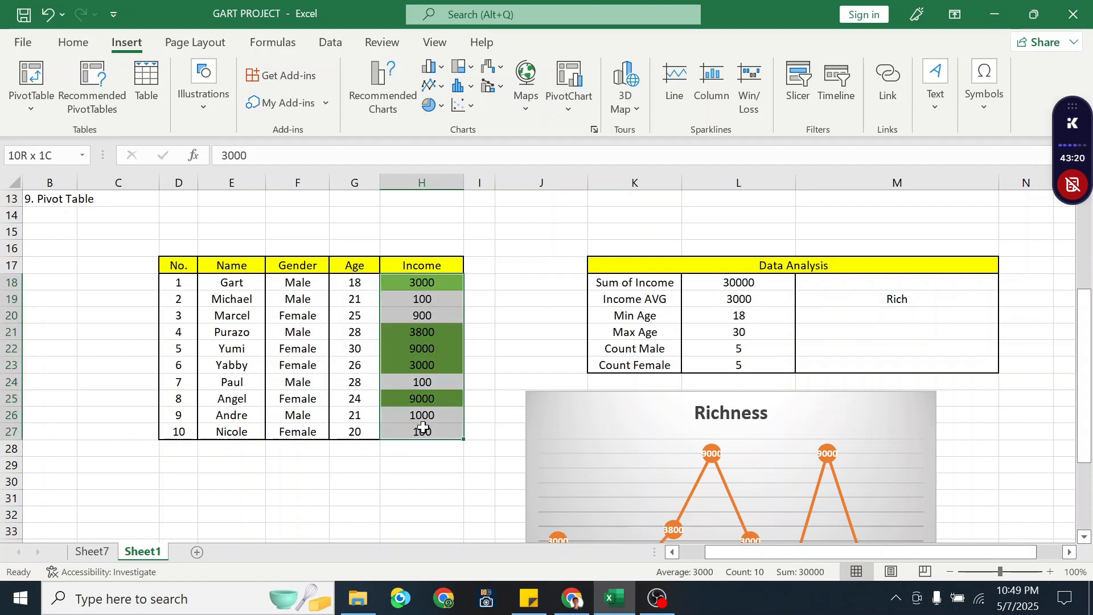
Set the income of record 3 in cell H20 to 9000.
{"action": "left_click", "coordinate": [422, 314]}
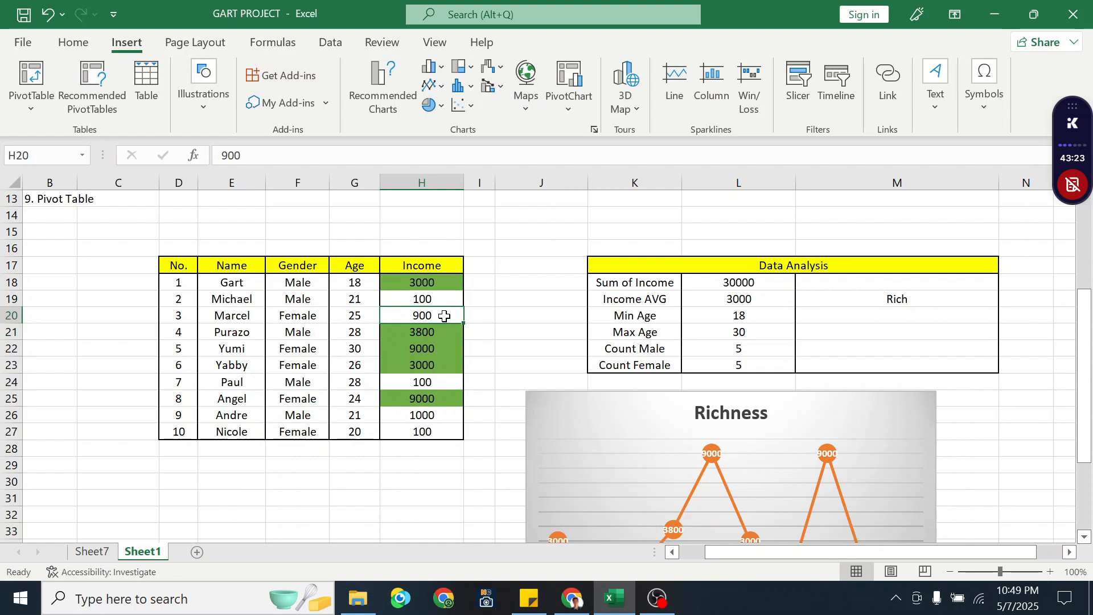
{"action": "double_click", "coordinate": [445, 317]}
{"action": "double_click", "coordinate": [424, 315]}
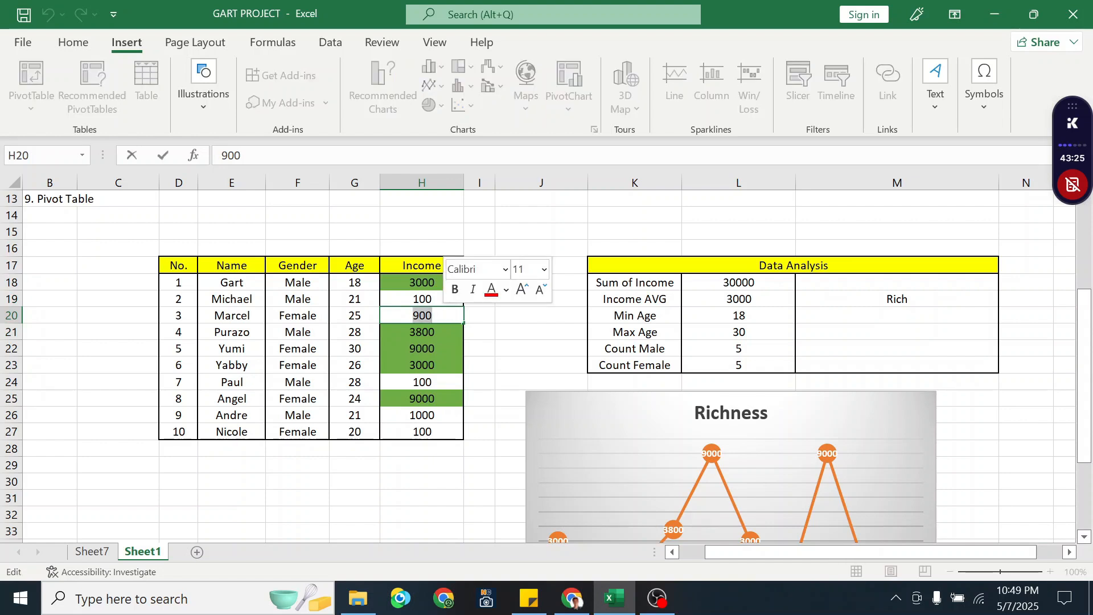
{"action": "type", "text": "9000"}
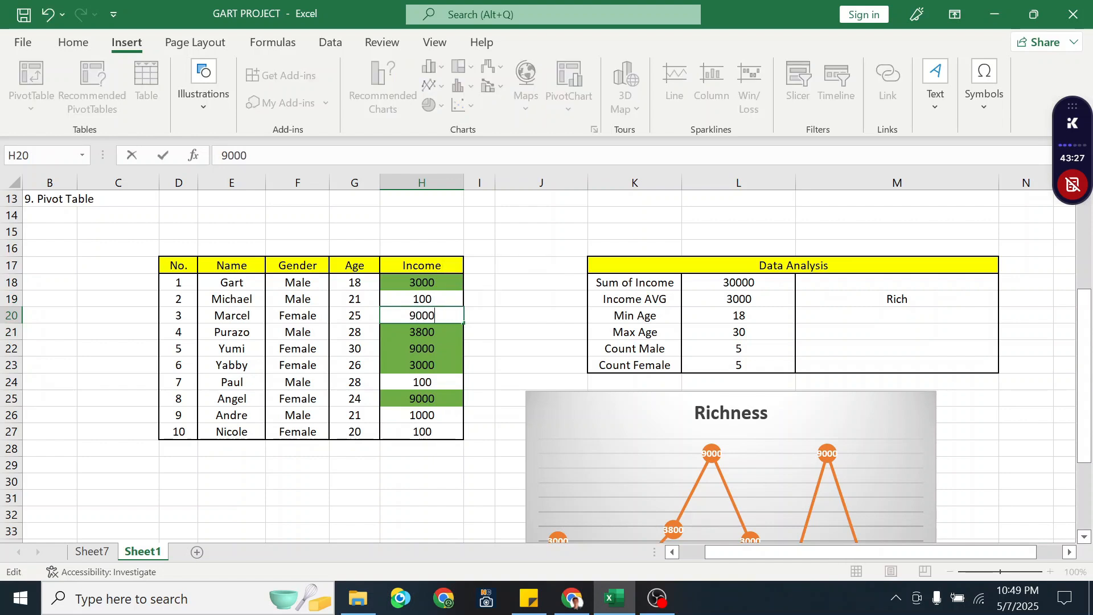
{"action": "key", "text": "Return"}
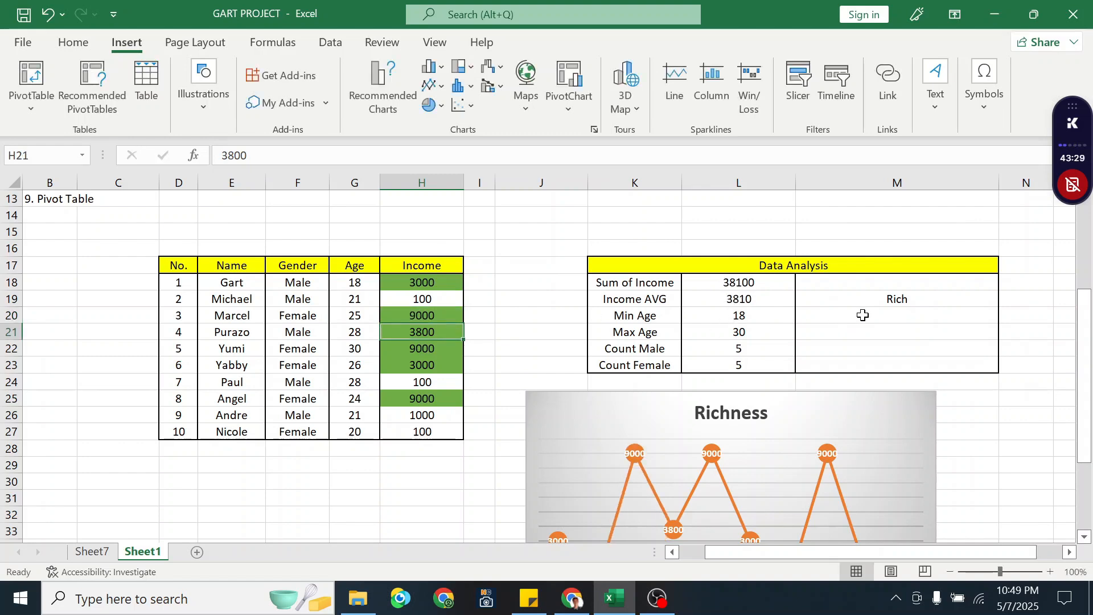
Check the Income AVG classification in cell M19 against the Rich criterion in cell B4.
{"action": "scroll", "coordinate": [862, 345], "scroll_direction": "down", "scroll_amount": 2}
{"action": "scroll", "coordinate": [749, 362], "scroll_direction": "up", "scroll_amount": 2}
{"action": "scroll", "coordinate": [419, 322], "scroll_direction": "up", "scroll_amount": 4}
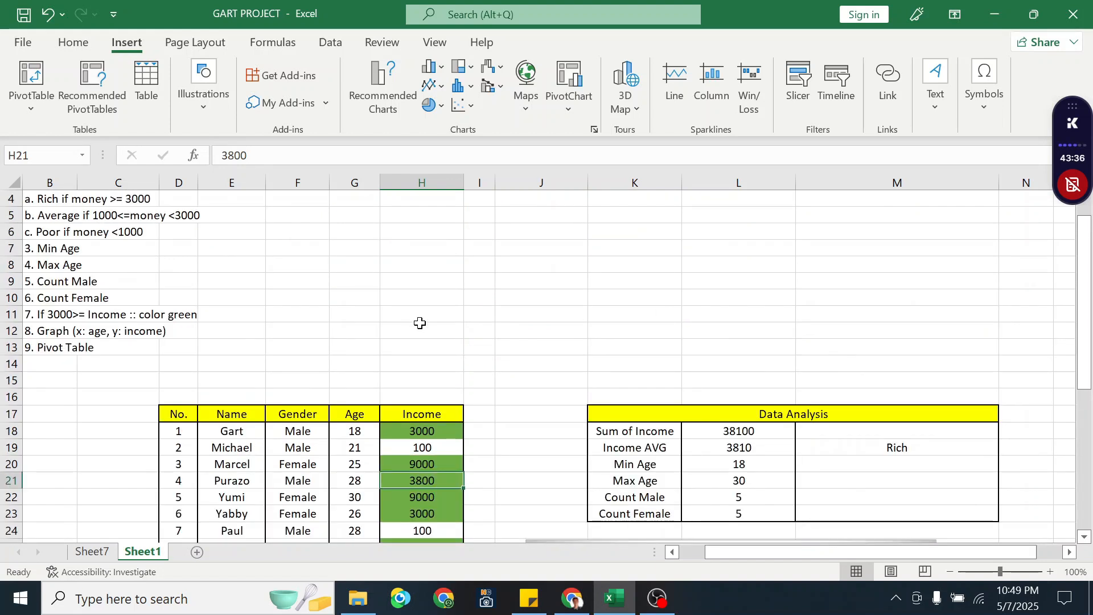
{"action": "left_click", "coordinate": [48, 251]}
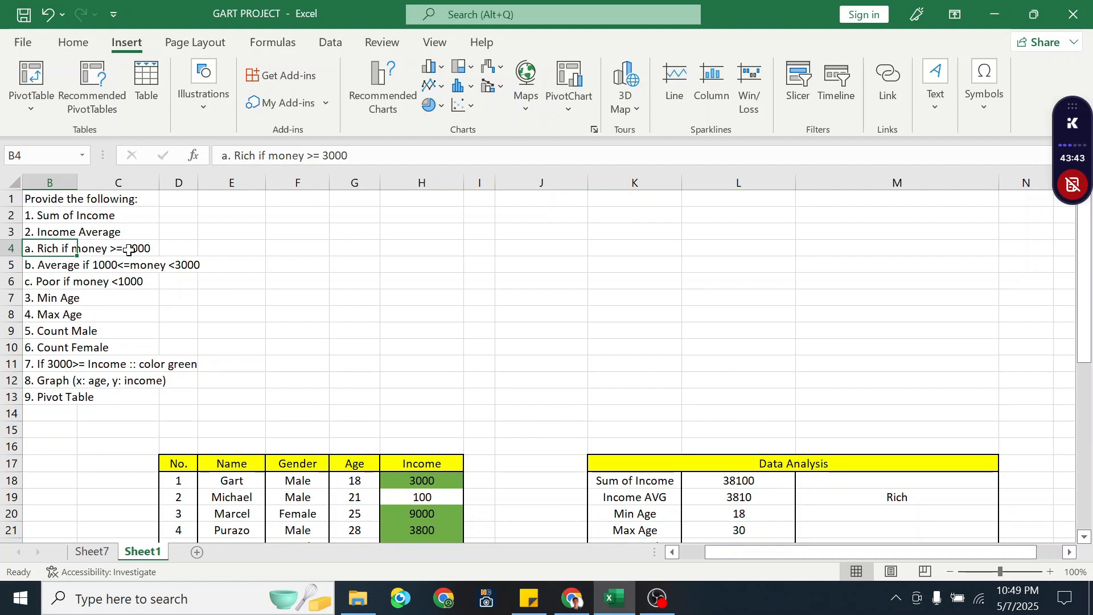
{"action": "scroll", "coordinate": [512, 450], "scroll_direction": "down", "scroll_amount": 2}
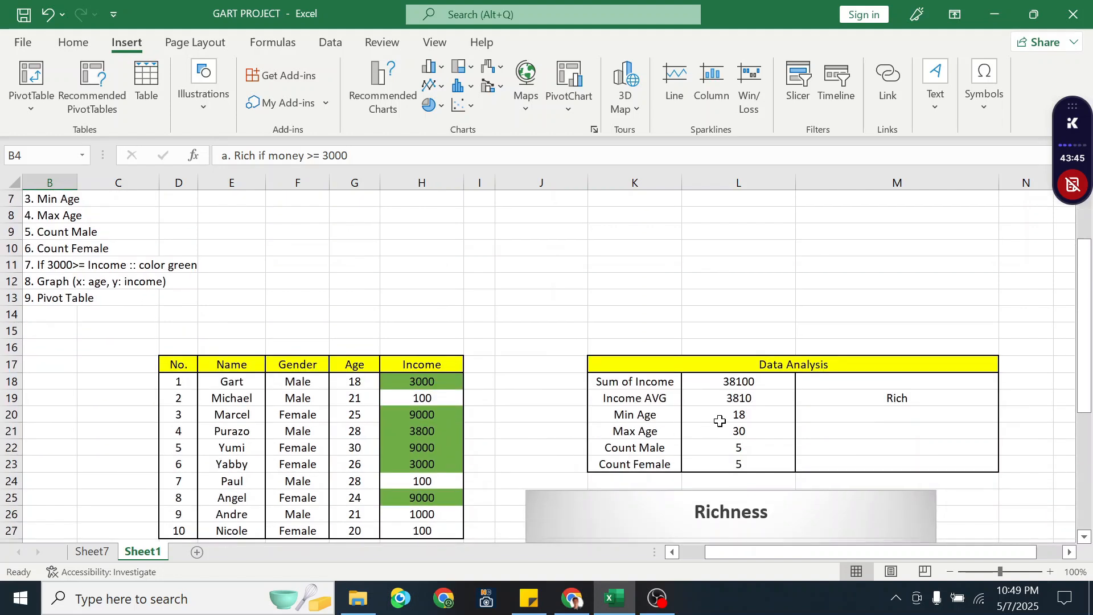
{"action": "left_click", "coordinate": [857, 399]}
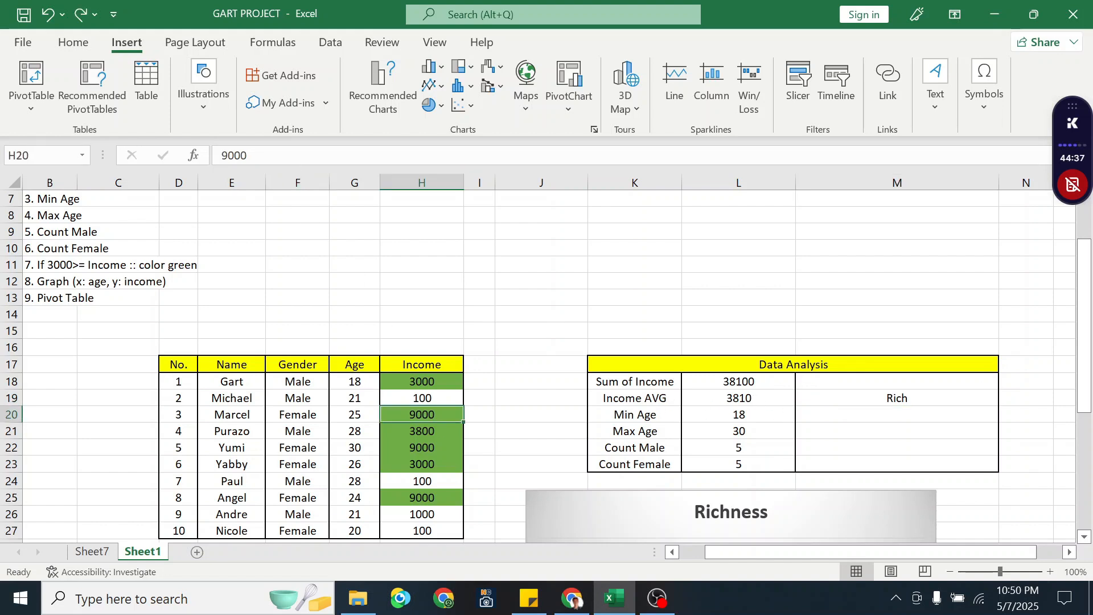
Set the income of record 3 in cell H20 to 10.
{"action": "double_click", "coordinate": [234, 154]}
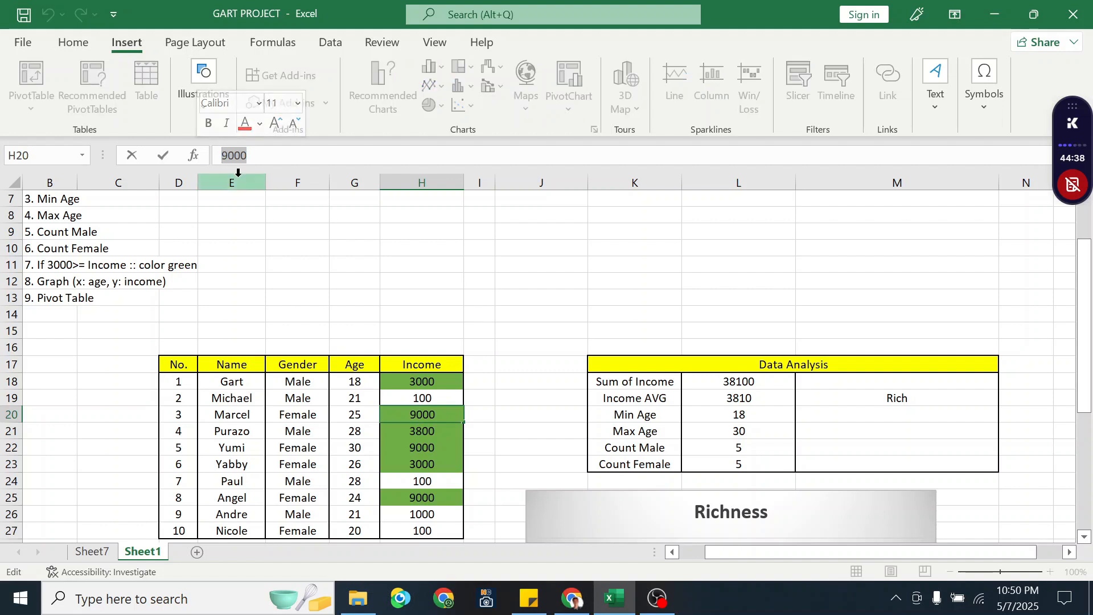
{"action": "type", "text": "10"}
{"action": "key", "text": "Return"}
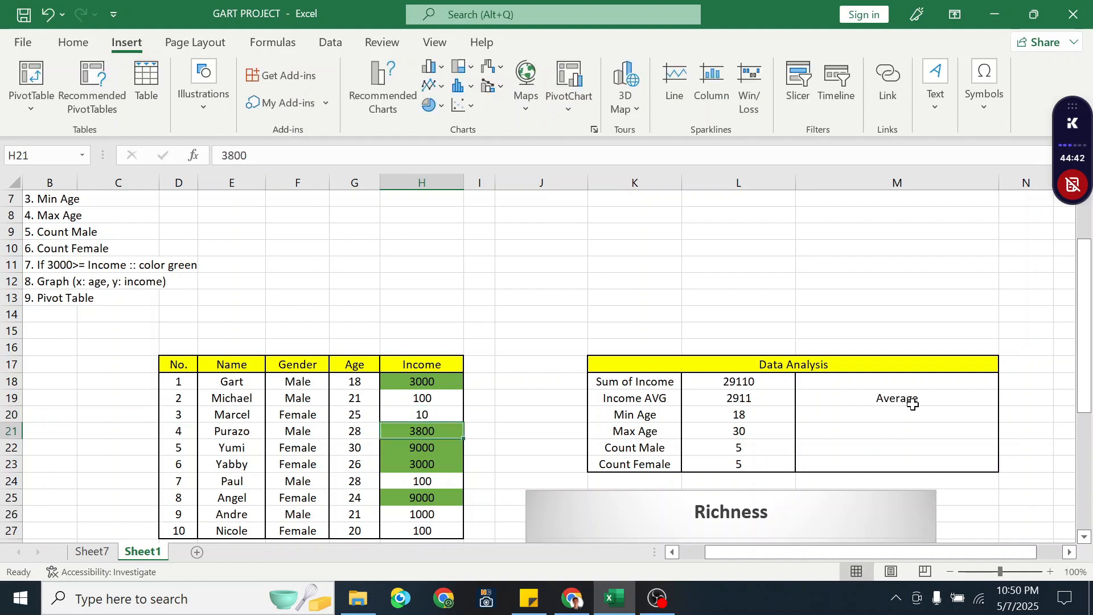
Check the Min Age requirement in cell B7 against the formula in L20, along with the Max Age formula in L21.
{"action": "scroll", "coordinate": [569, 399], "scroll_direction": "up", "scroll_amount": 2}
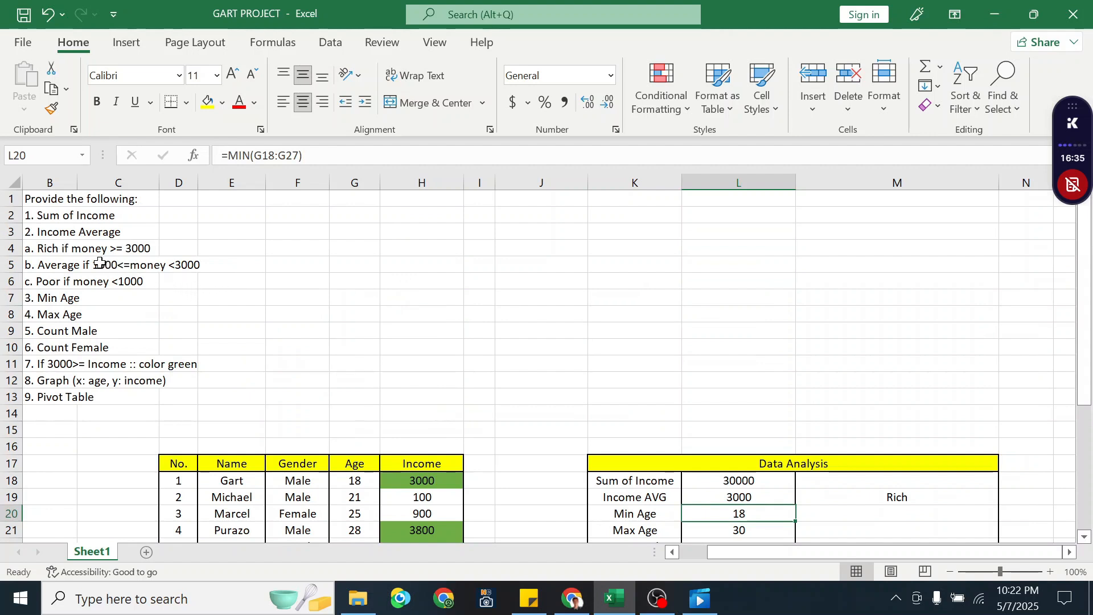
{"action": "left_click", "coordinate": [51, 302]}
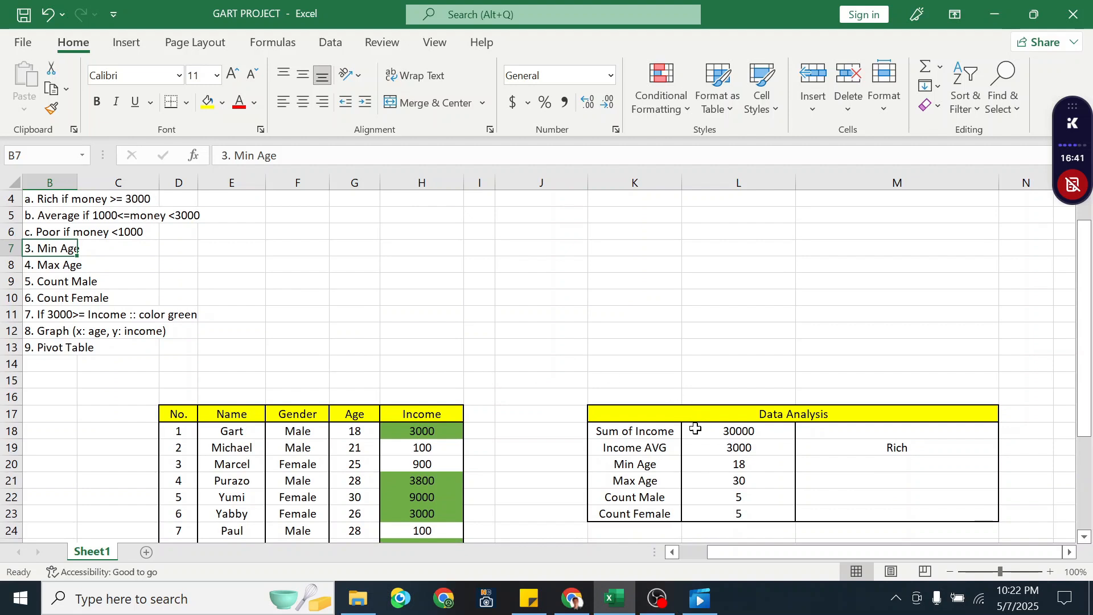
{"action": "left_click", "coordinate": [716, 467]}
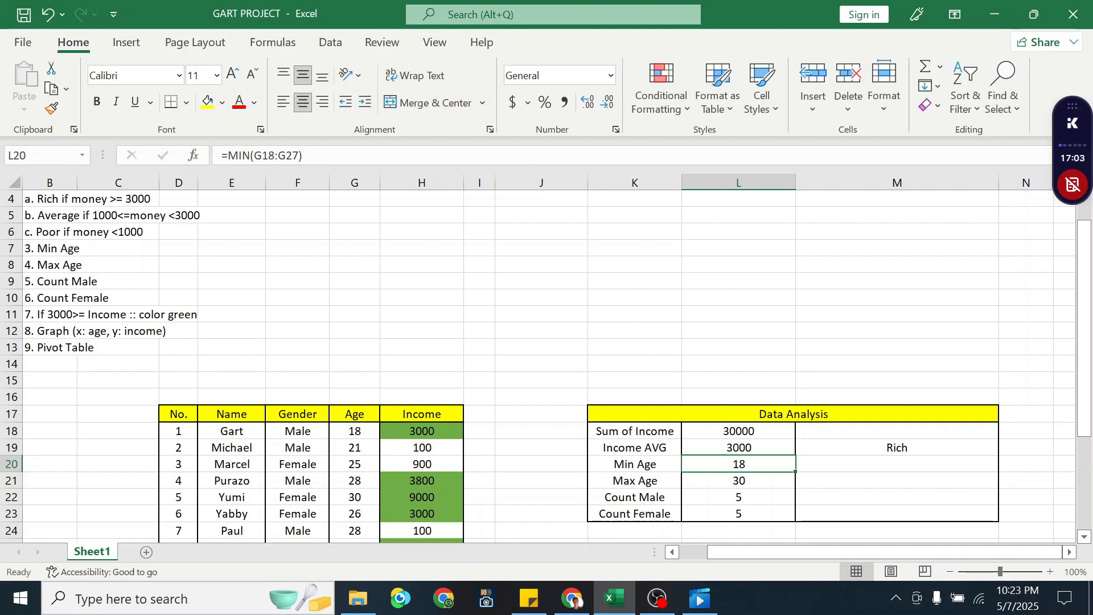
{"action": "scroll", "coordinate": [348, 353], "scroll_direction": "down", "scroll_amount": 2}
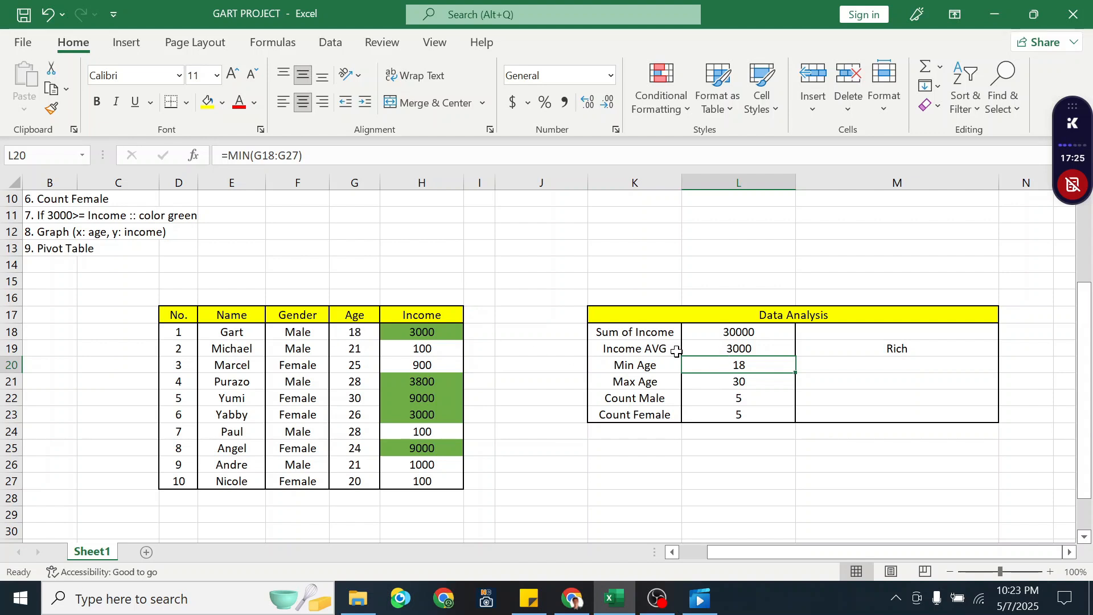
{"action": "left_click", "coordinate": [732, 383]}
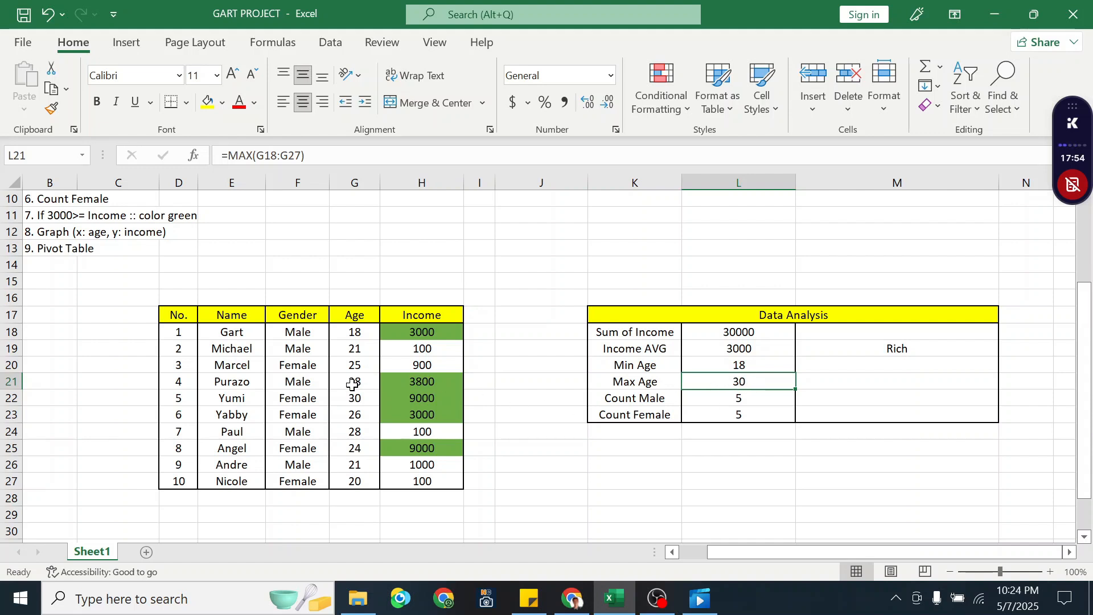
Review the Count Male requirement in cell B9 and the COUNTIF formula in L22 that answers it.
{"action": "scroll", "coordinate": [365, 405], "scroll_direction": "up", "scroll_amount": 3}
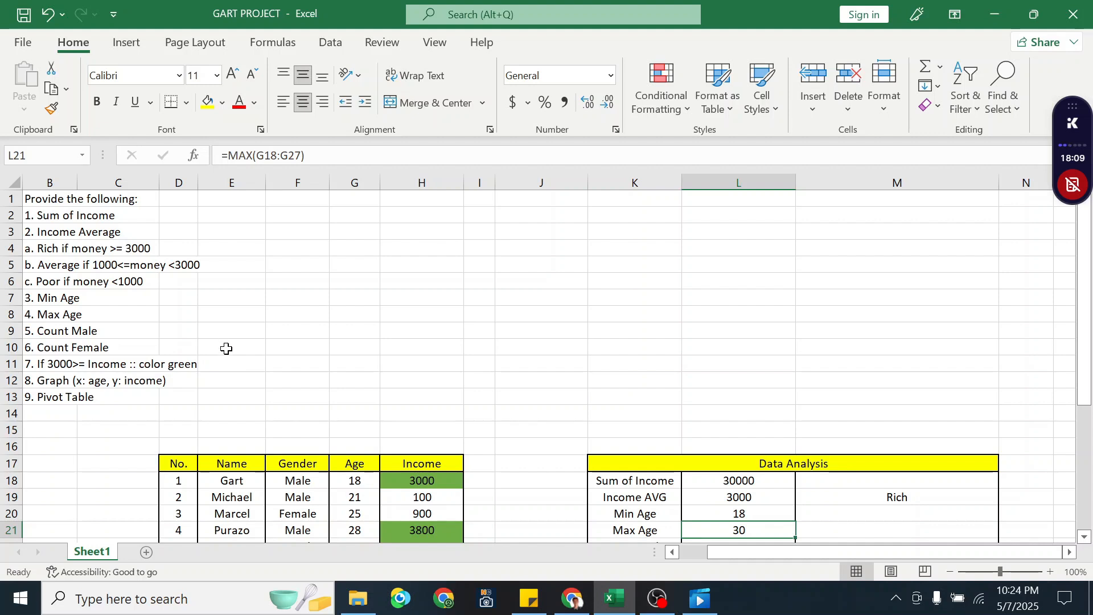
{"action": "scroll", "coordinate": [227, 349], "scroll_direction": "down", "scroll_amount": 1}
{"action": "scroll", "coordinate": [227, 349], "scroll_direction": "up", "scroll_amount": 1}
{"action": "left_click", "coordinate": [46, 326]}
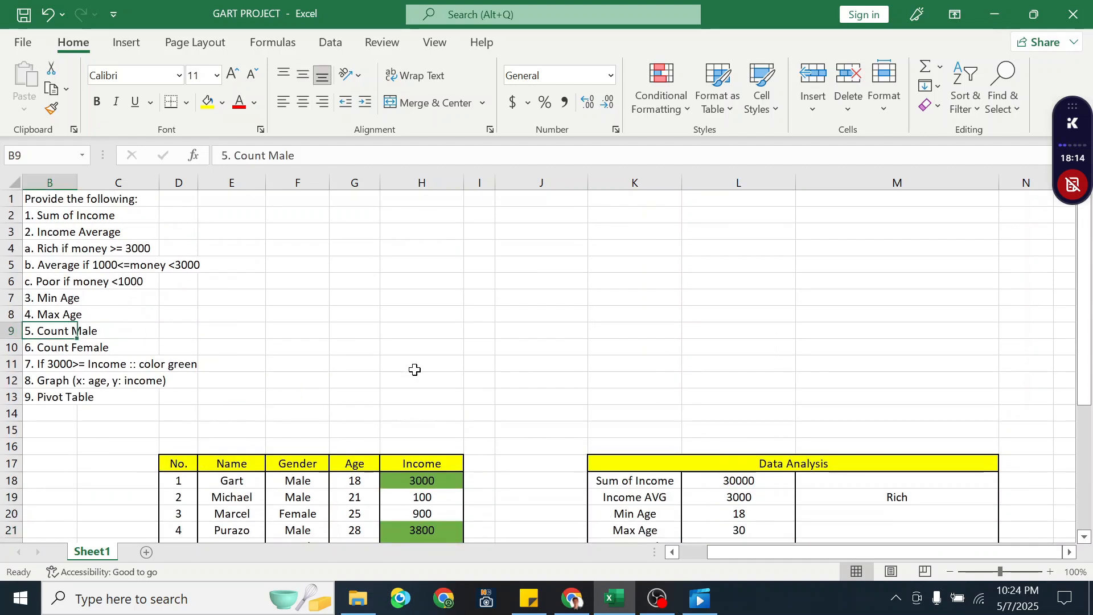
{"action": "scroll", "coordinate": [501, 390], "scroll_direction": "down", "scroll_amount": 1}
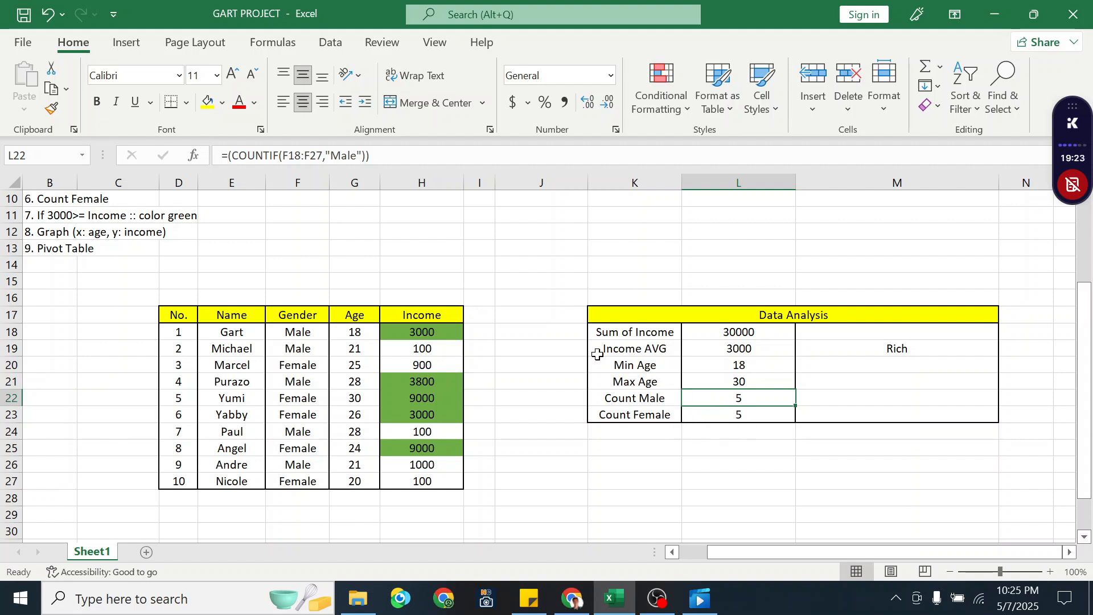
Compare the Count Female formula in cell L23 with each Female entry in the Gender column F18:F27.
{"action": "left_click", "coordinate": [725, 416]}
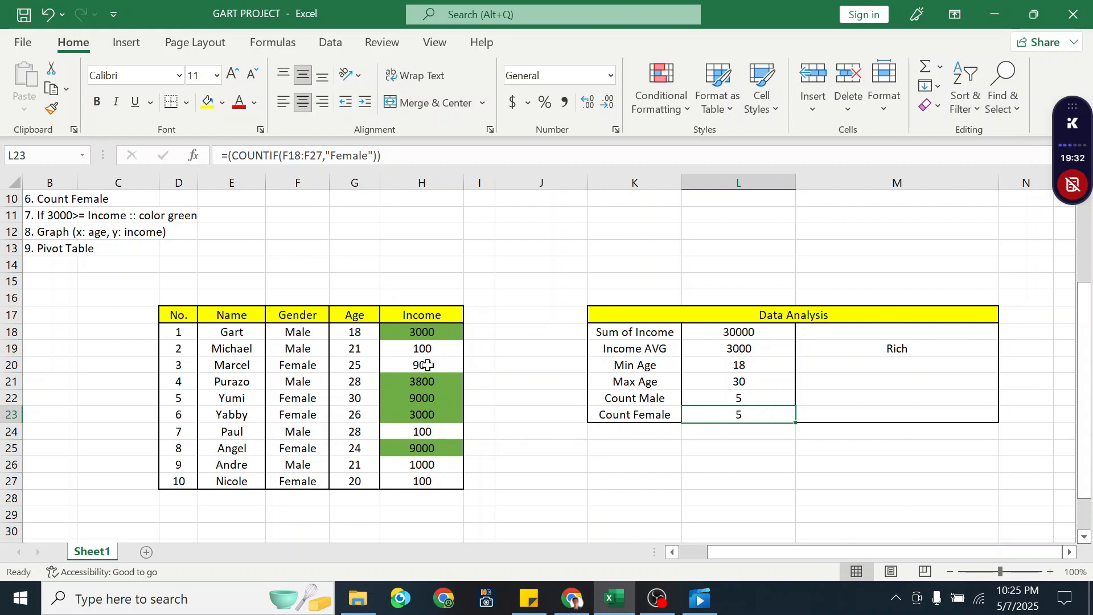
{"action": "left_click", "coordinate": [311, 369]}
{"action": "left_click", "coordinate": [305, 398]}
{"action": "left_click", "coordinate": [312, 415]}
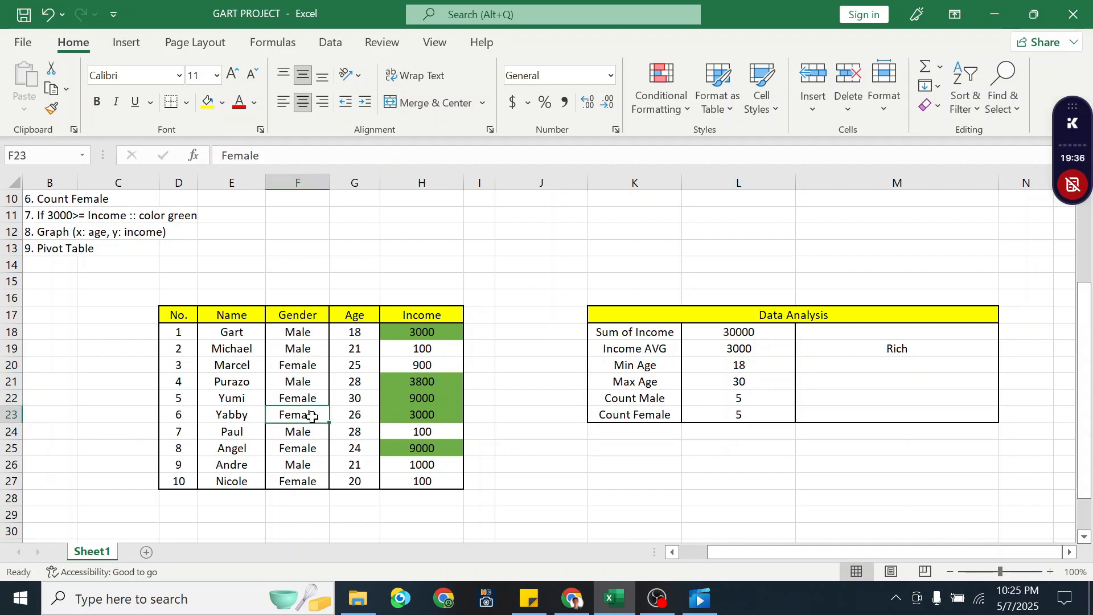
{"action": "left_click", "coordinate": [306, 451]}
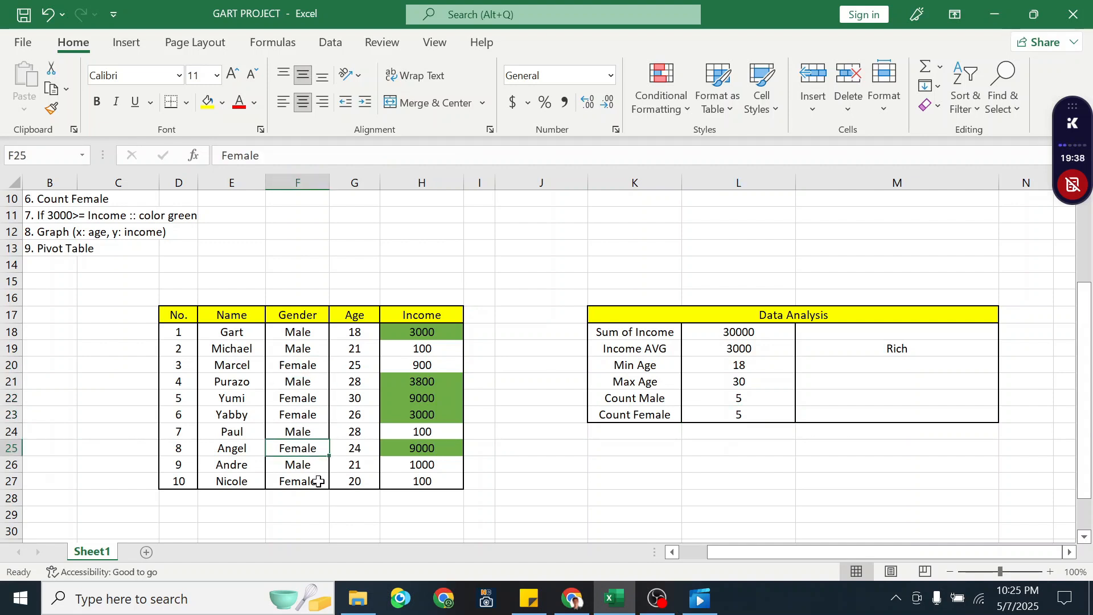
{"action": "left_click", "coordinate": [317, 478]}
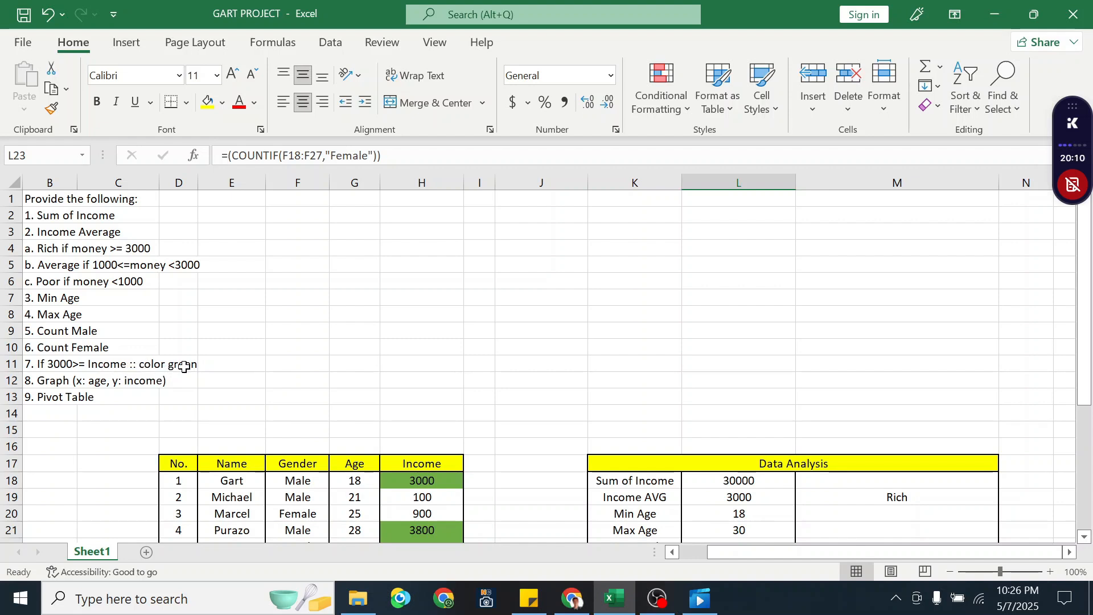
Compare the green cells of the Income column with the coloring requirement in cell B11.
{"action": "scroll", "coordinate": [183, 365], "scroll_direction": "down", "scroll_amount": 2}
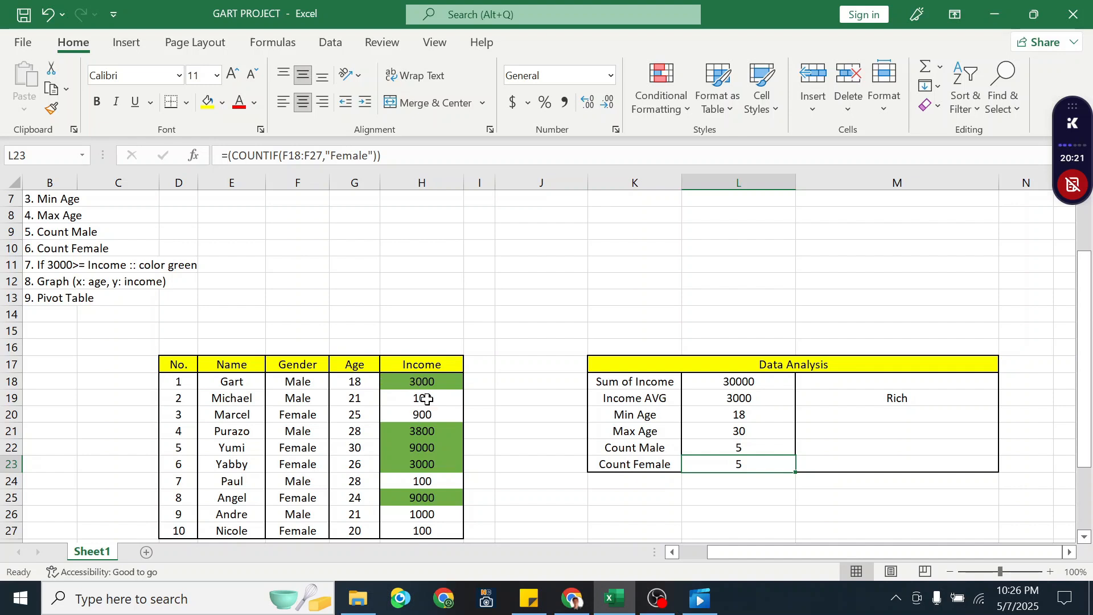
{"action": "scroll", "coordinate": [422, 455], "scroll_direction": "down", "scroll_amount": 1}
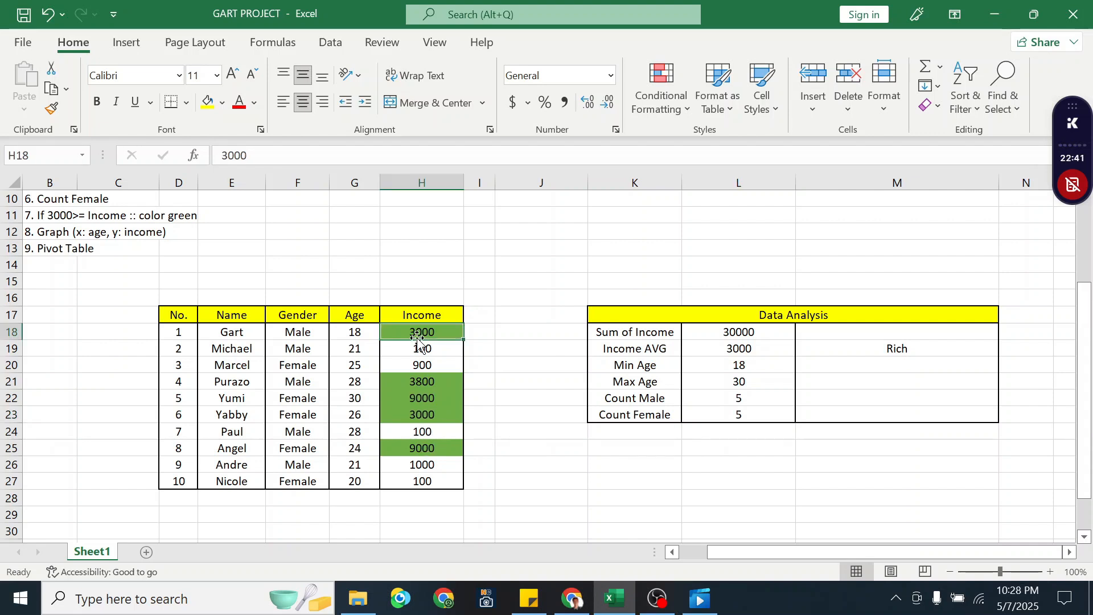
{"action": "scroll", "coordinate": [450, 340], "scroll_direction": "up", "scroll_amount": 1}
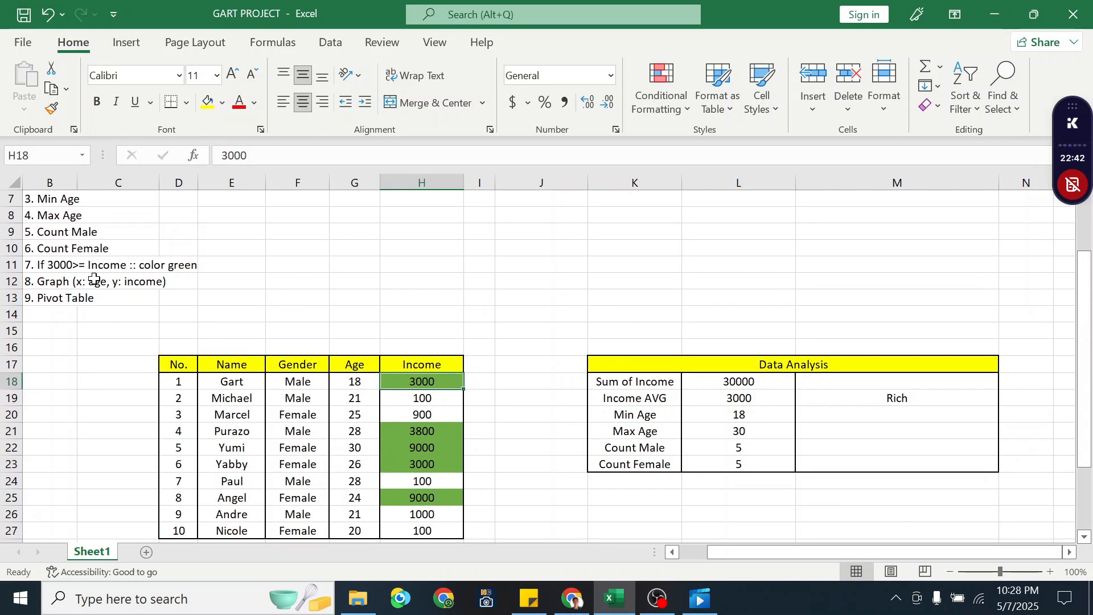
{"action": "left_click", "coordinate": [37, 265]}
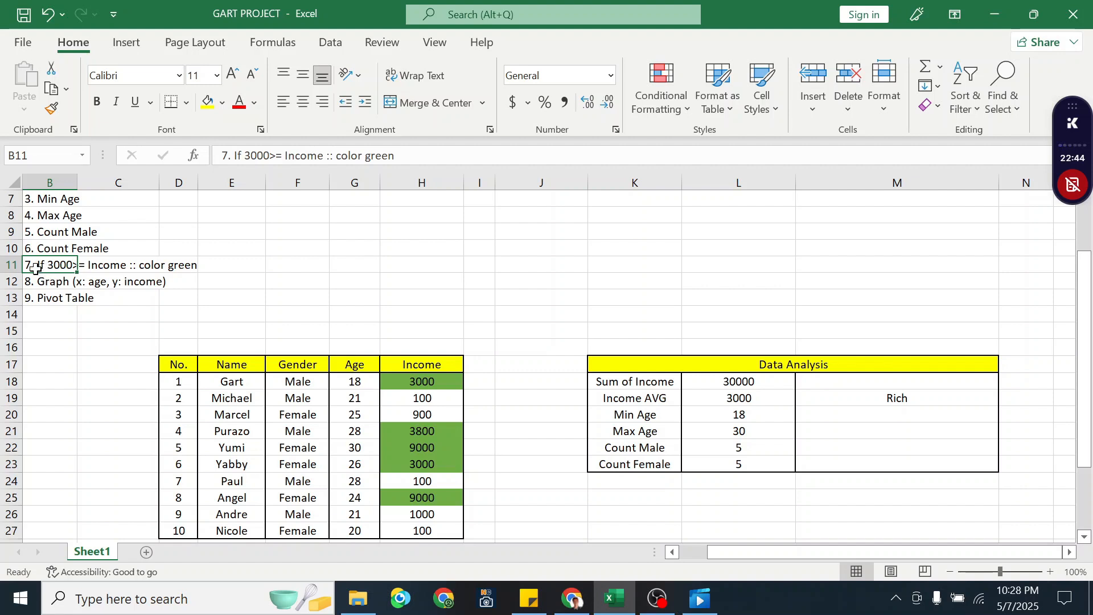
{"action": "left_click_drag", "start_coordinate": [29, 265], "coordinate": [182, 265]}
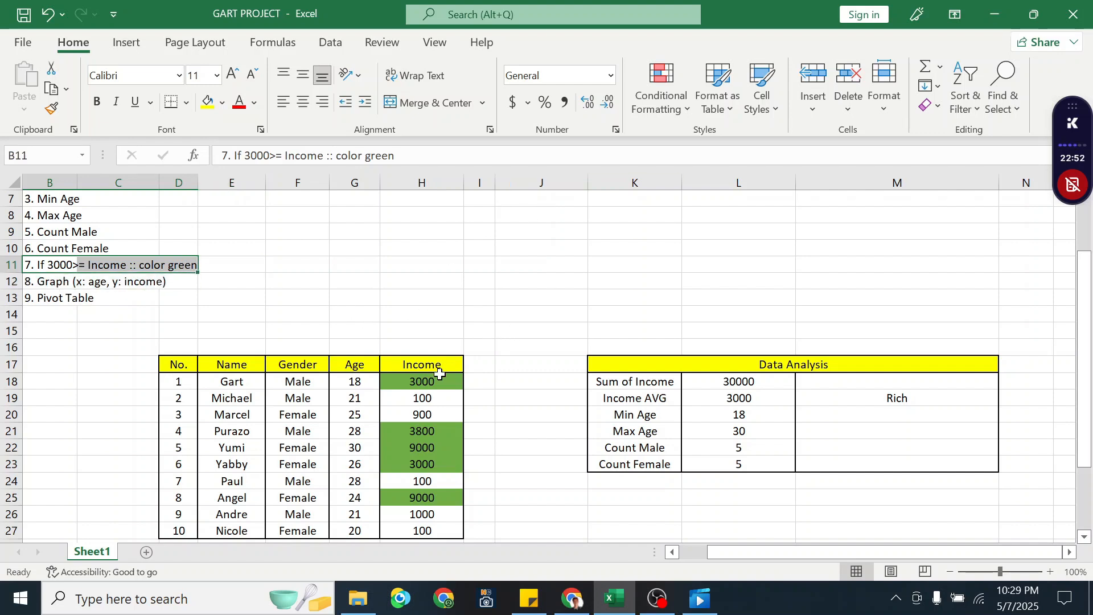
Select all income values in the range H18:H27.
{"action": "left_click", "coordinate": [439, 380]}
{"action": "left_click", "coordinate": [651, 92]}
{"action": "left_click", "coordinate": [651, 91]}
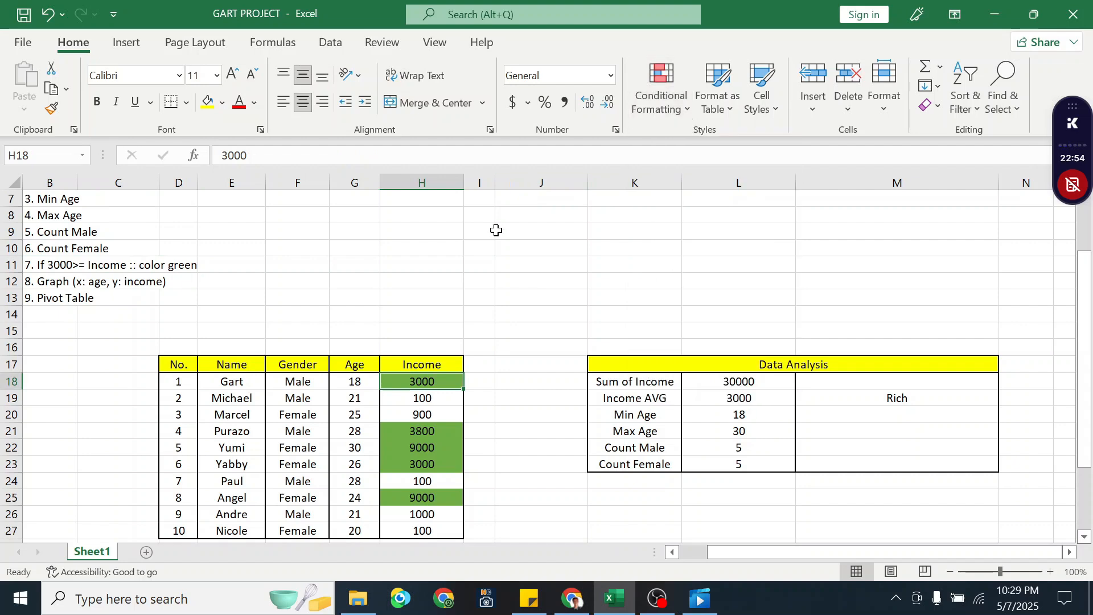
{"action": "scroll", "coordinate": [440, 333], "scroll_direction": "down", "scroll_amount": 1}
{"action": "left_click", "coordinate": [470, 292]}
{"action": "left_click", "coordinate": [429, 335]}
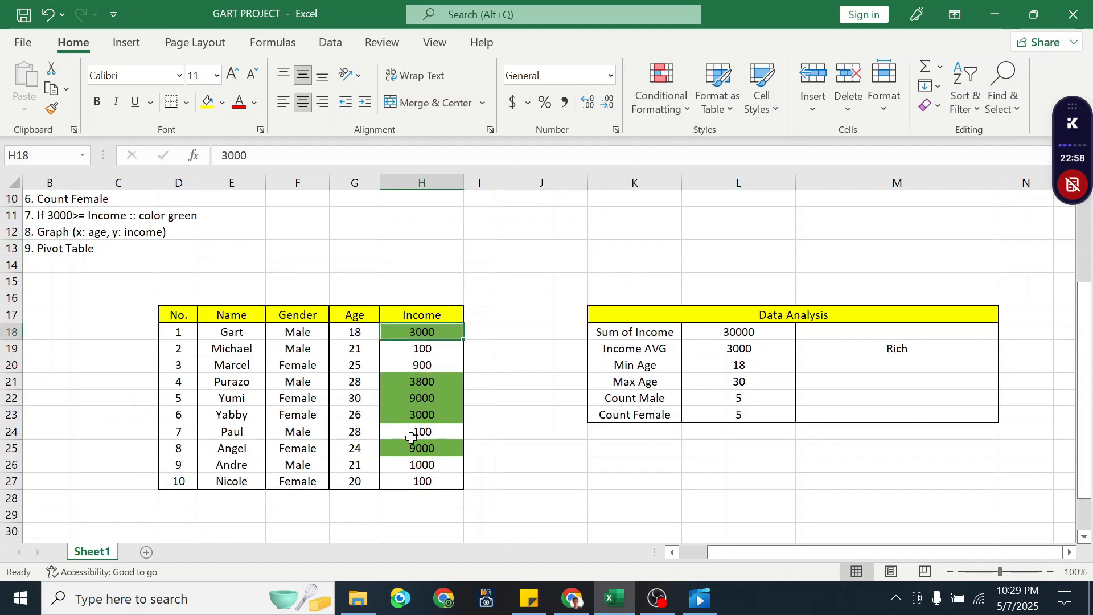
{"action": "key", "text": "ctrl+shift+Down"}
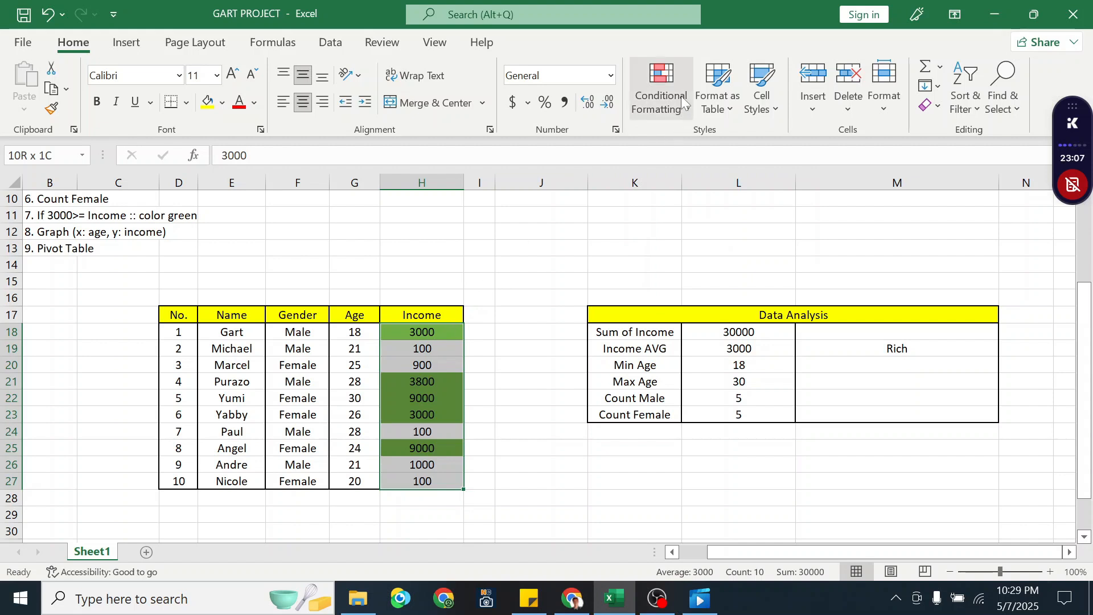
Start a custom highlight rule for the selected incomes that formats cell values with the "greater than" condition.
{"action": "left_click", "coordinate": [667, 107]}
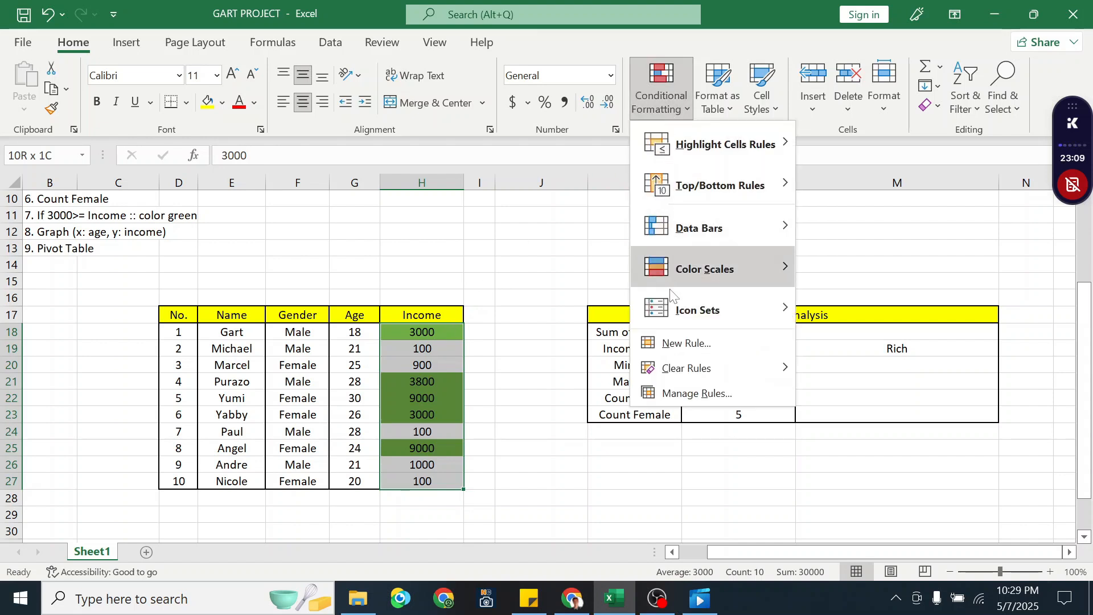
{"action": "mouse_move", "coordinate": [731, 144]}
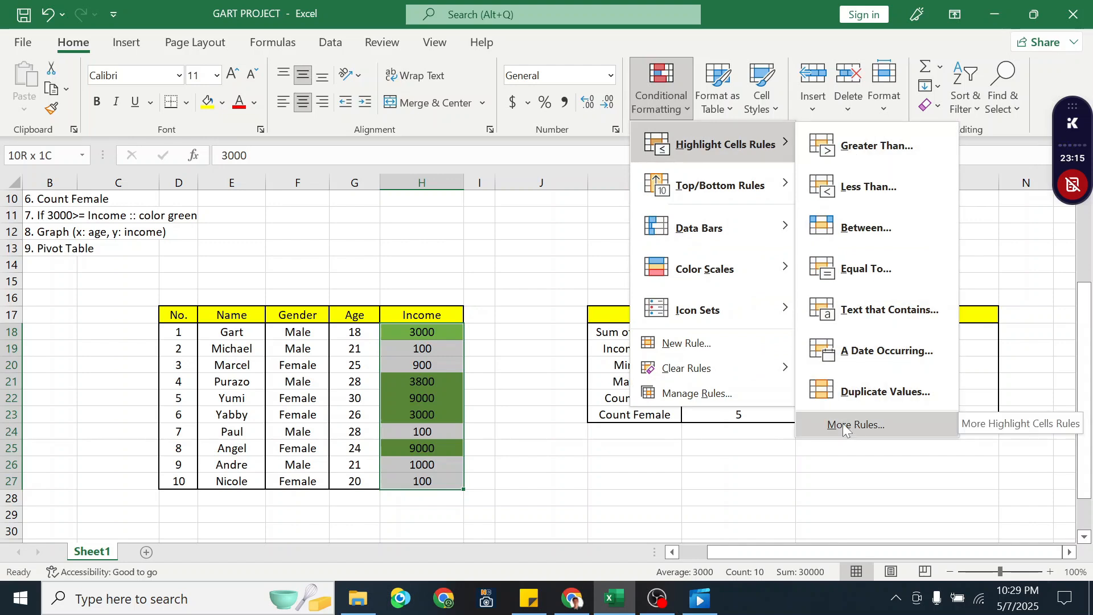
{"action": "left_click", "coordinate": [871, 424]}
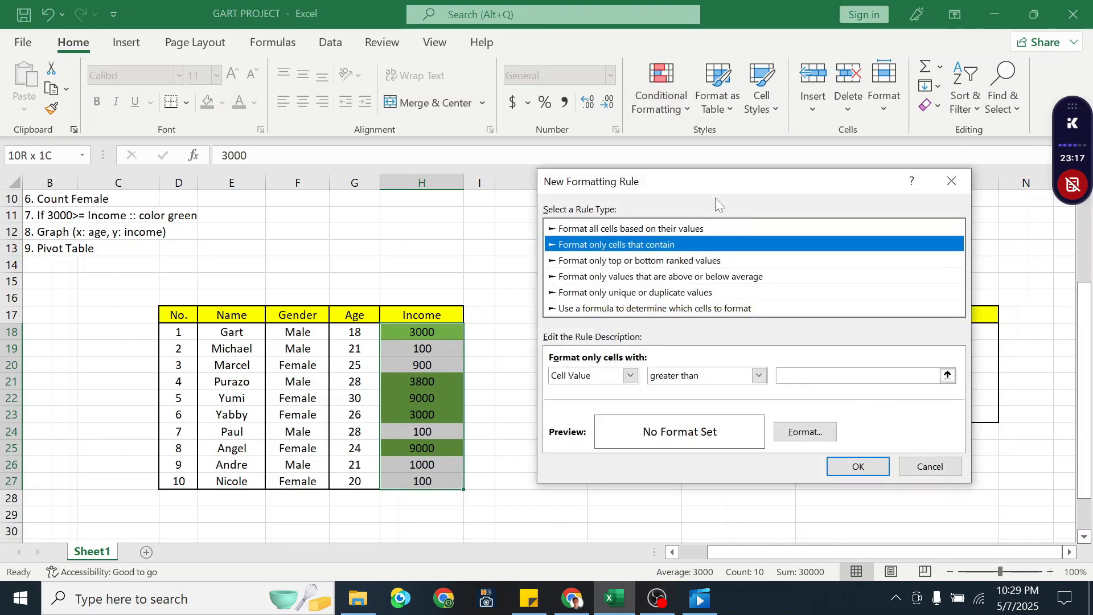
{"action": "left_click_drag", "start_coordinate": [715, 176], "coordinate": [777, 145]}
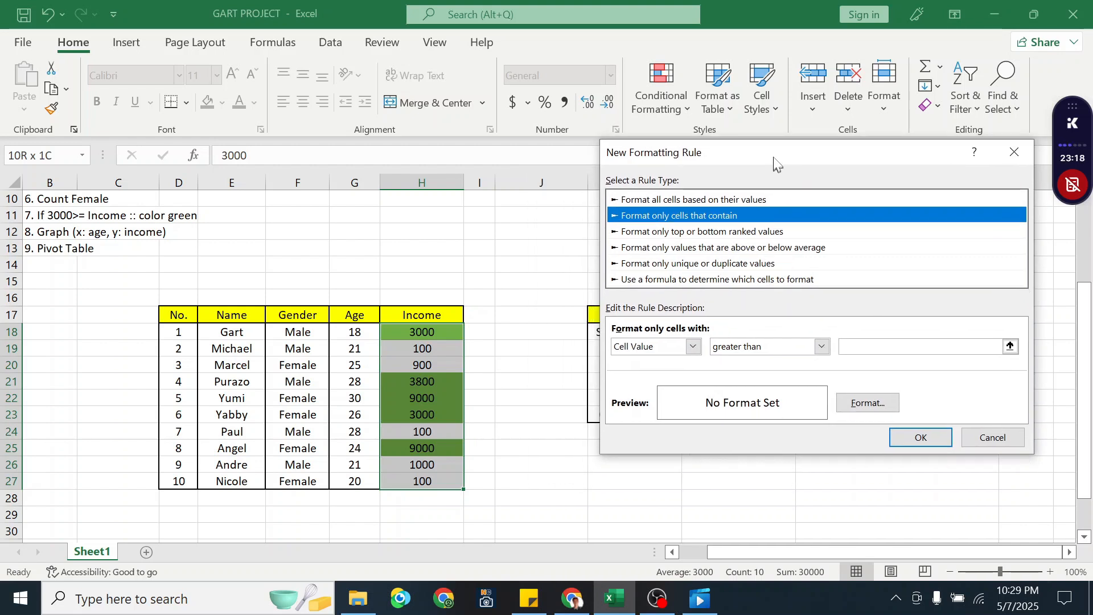
{"action": "left_click", "coordinate": [693, 344]}
{"action": "left_click", "coordinate": [820, 348]}
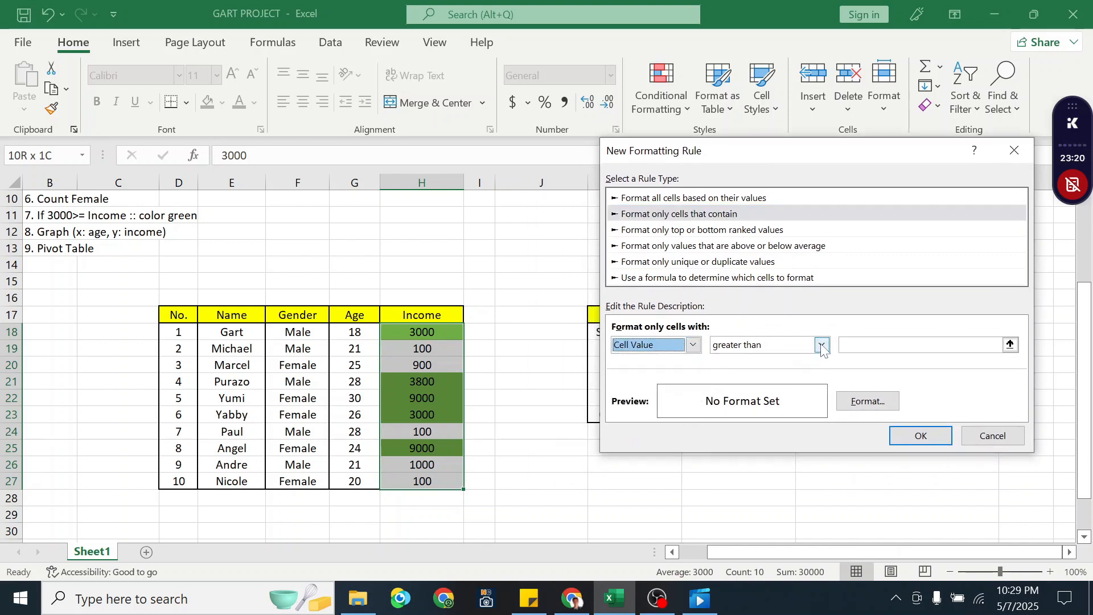
{"action": "left_click", "coordinate": [821, 346]}
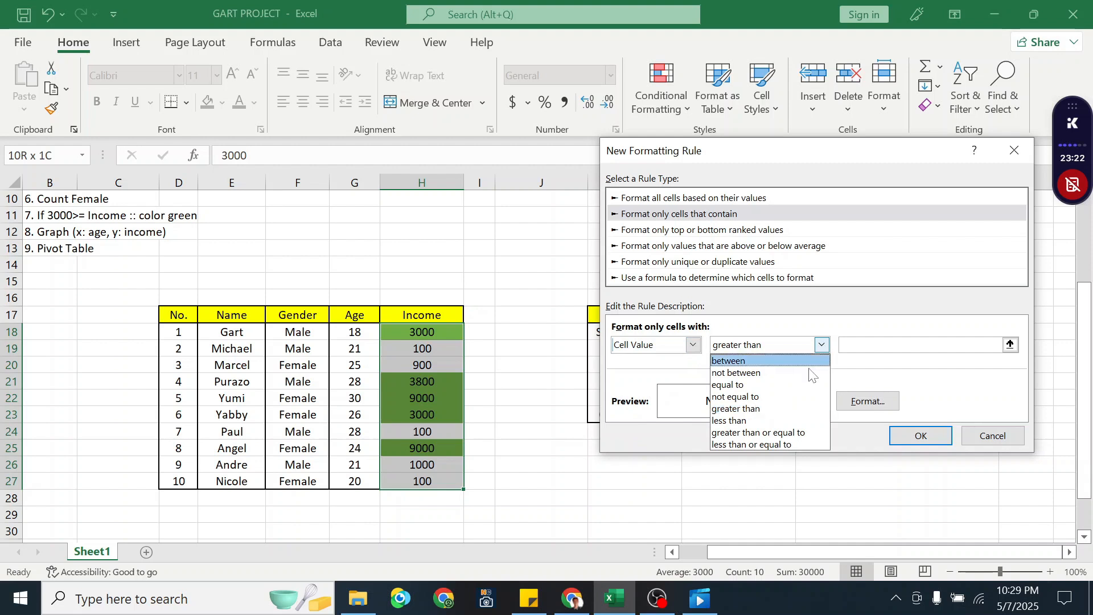
{"action": "left_click", "coordinate": [824, 408]}
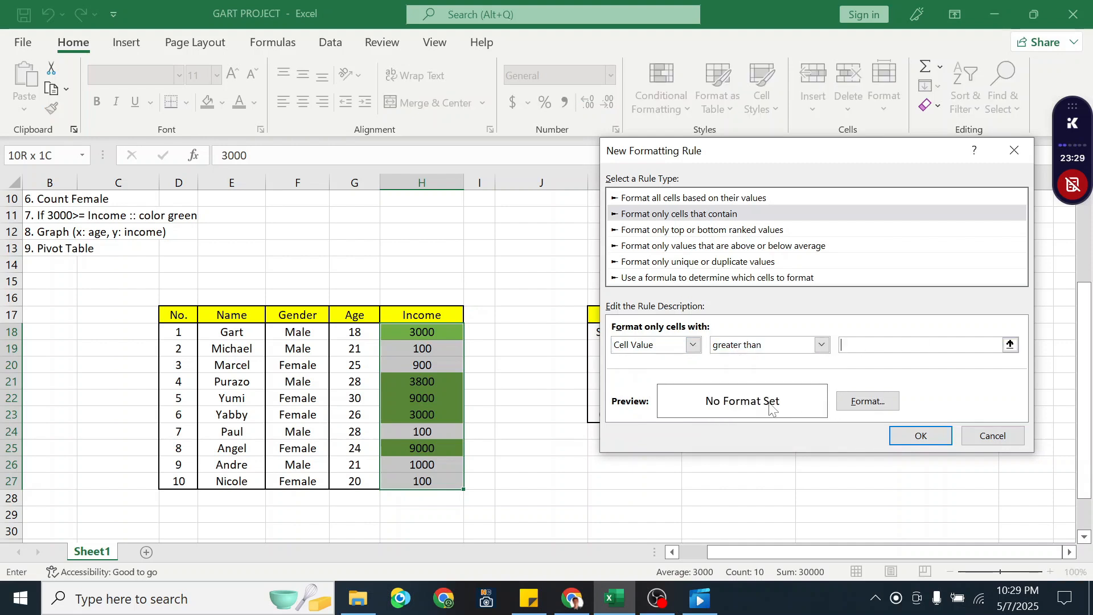
Try a green fill as the new rule's format, discarding both the fill and the rule.
{"action": "left_click", "coordinate": [861, 401]}
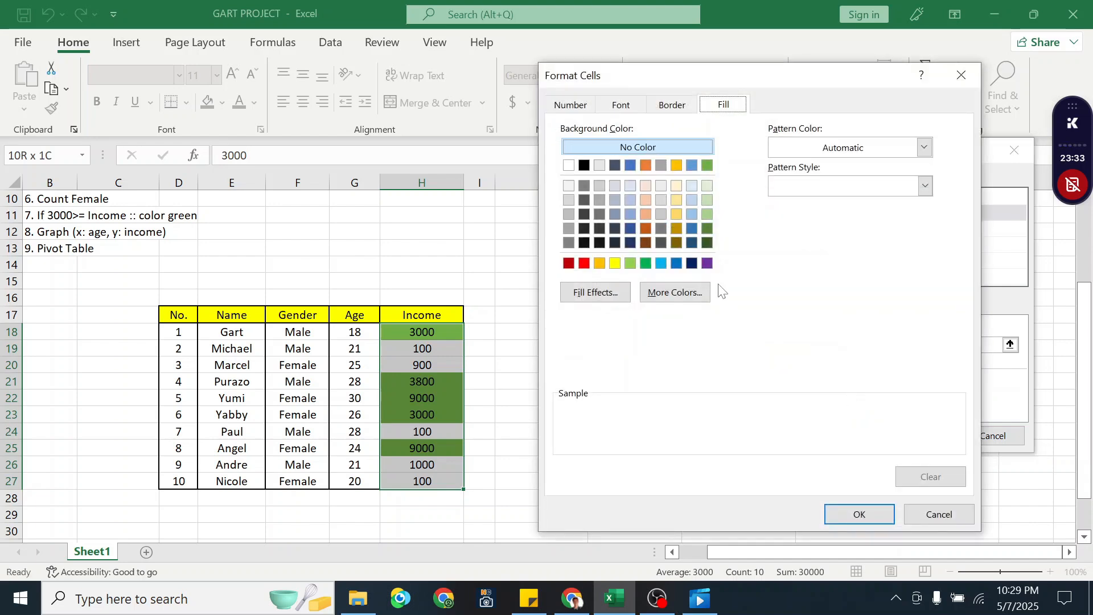
{"action": "left_click", "coordinate": [706, 166]}
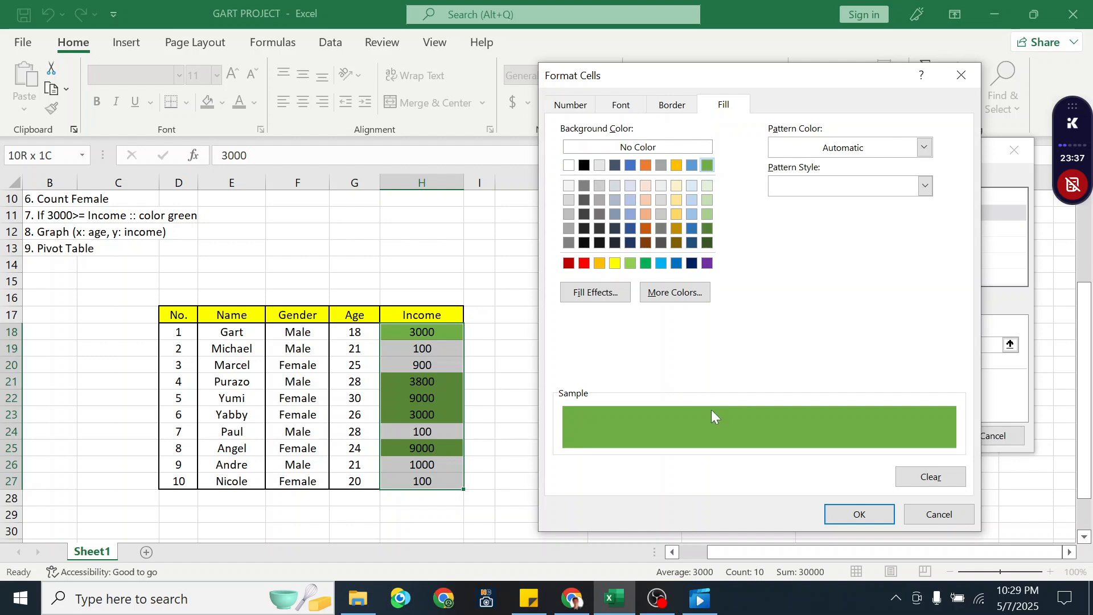
{"action": "left_click", "coordinate": [929, 515]}
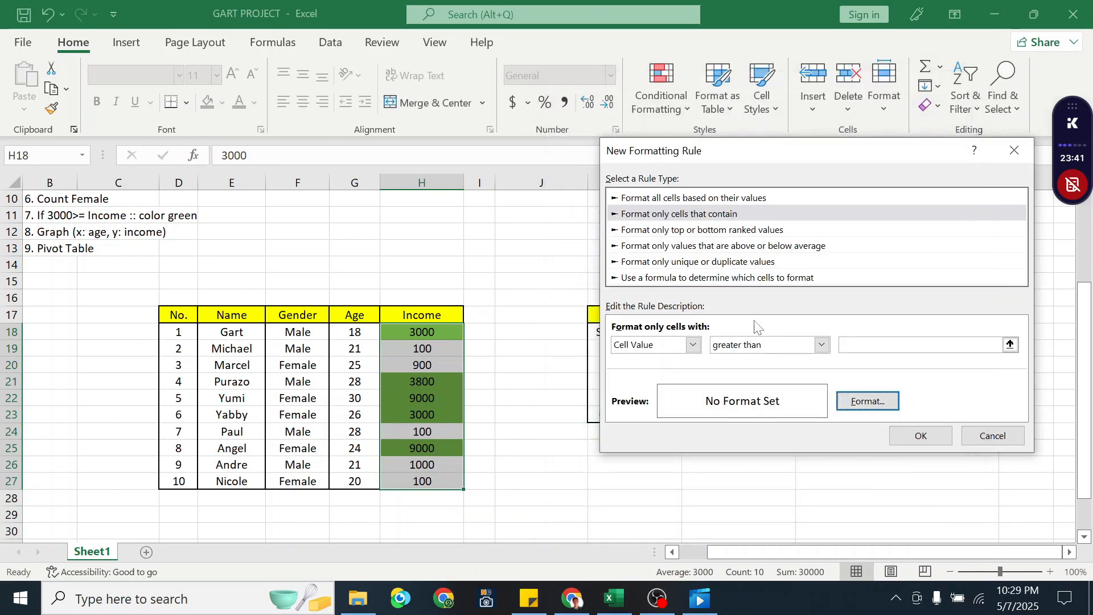
{"action": "left_click", "coordinate": [991, 435]}
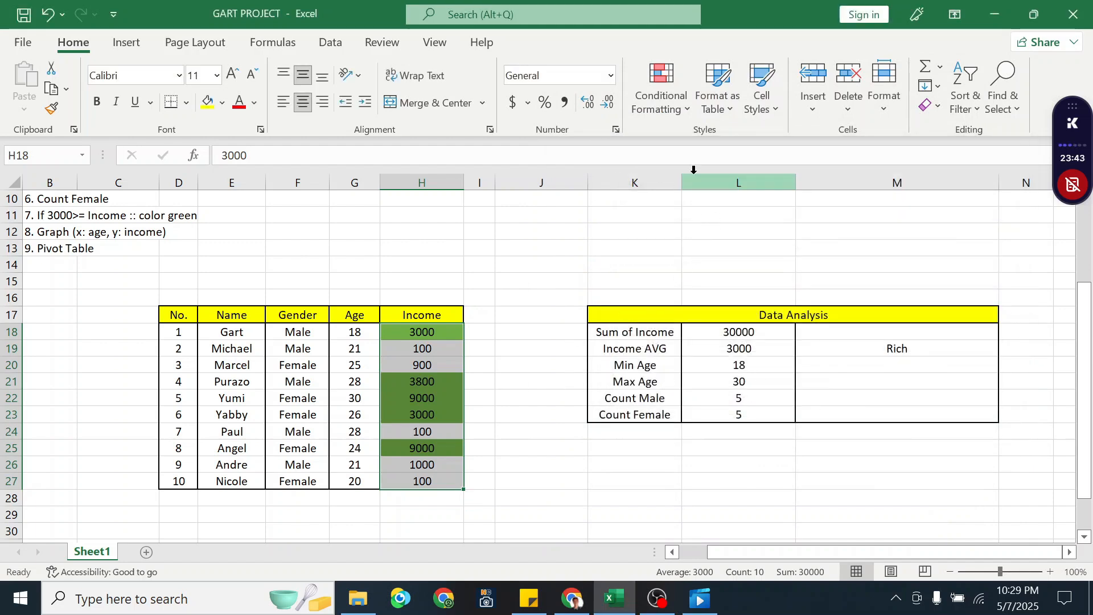
Open the Conditional Formatting Rules Manager for the selected income range H18:H27.
{"action": "left_click", "coordinate": [666, 100]}
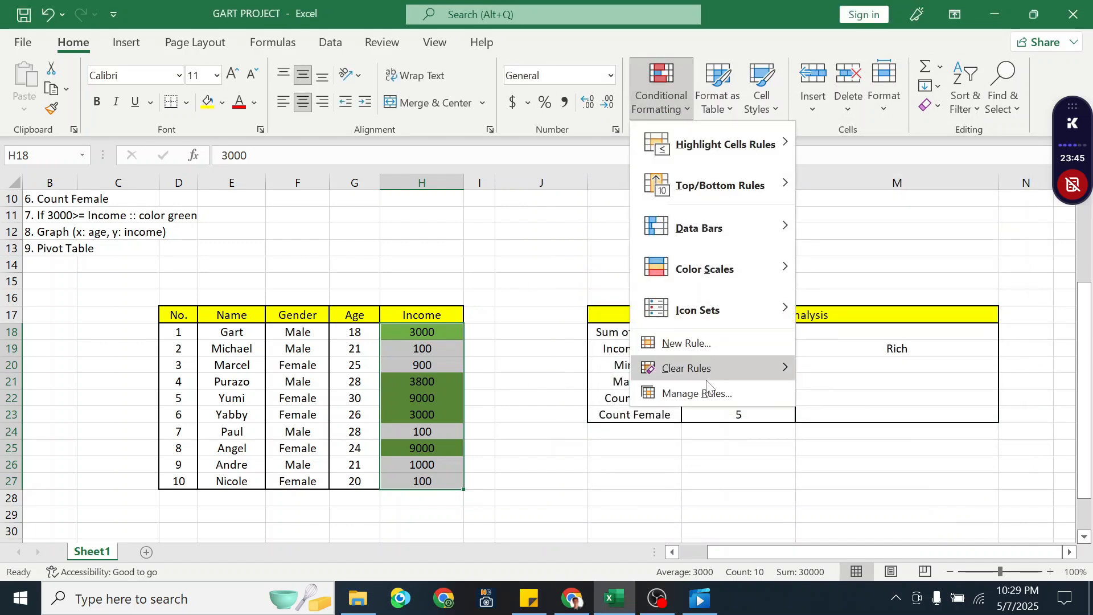
{"action": "mouse_move", "coordinate": [731, 378]}
{"action": "left_click", "coordinate": [736, 398]}
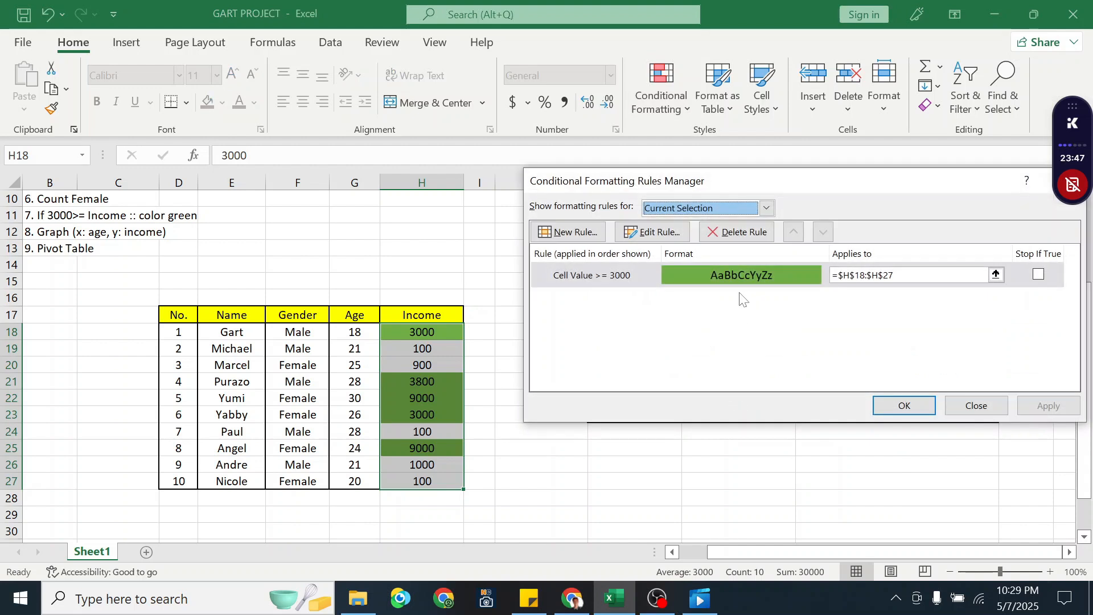
Examine the existing income highlight rule in the Conditional Formatting Rules Manager against the Income column and close the manager.
{"action": "left_click_drag", "start_coordinate": [735, 189], "coordinate": [717, 170]}
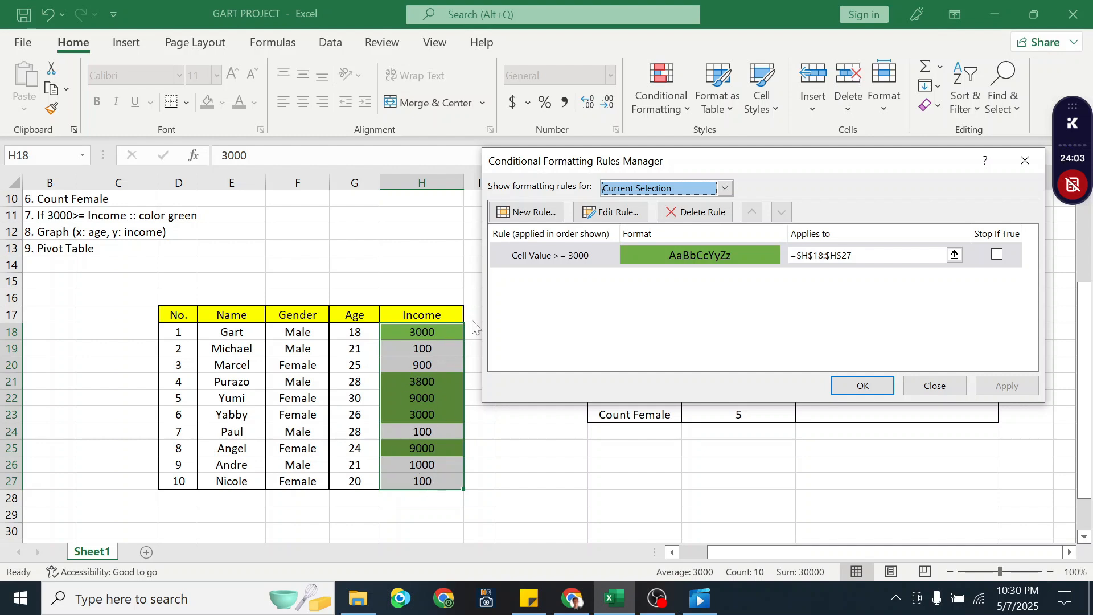
{"action": "left_click", "coordinate": [863, 386]}
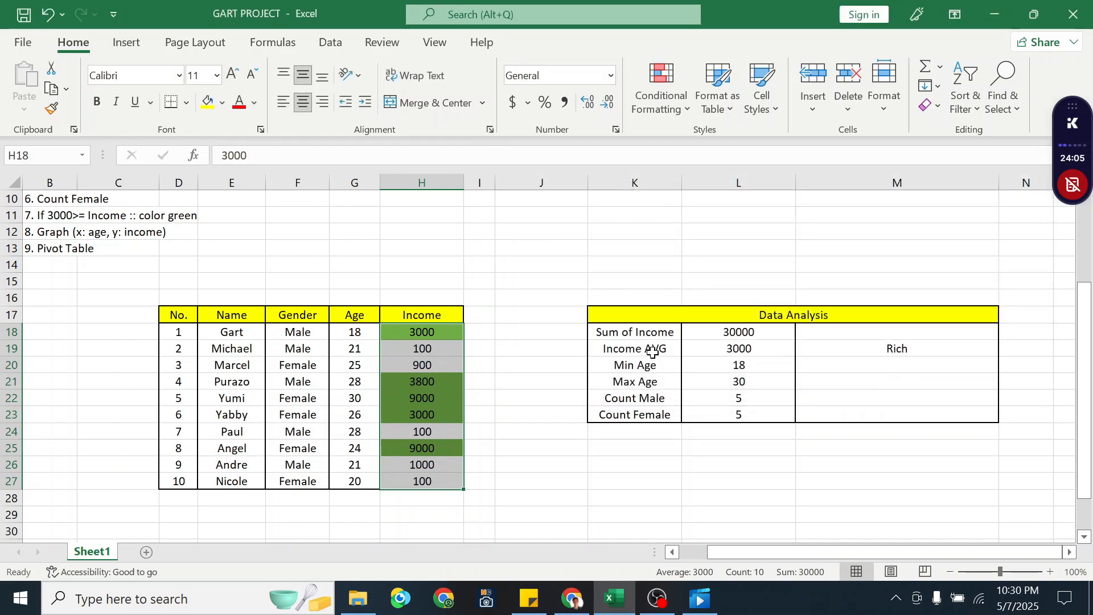
{"action": "left_click", "coordinate": [430, 354]}
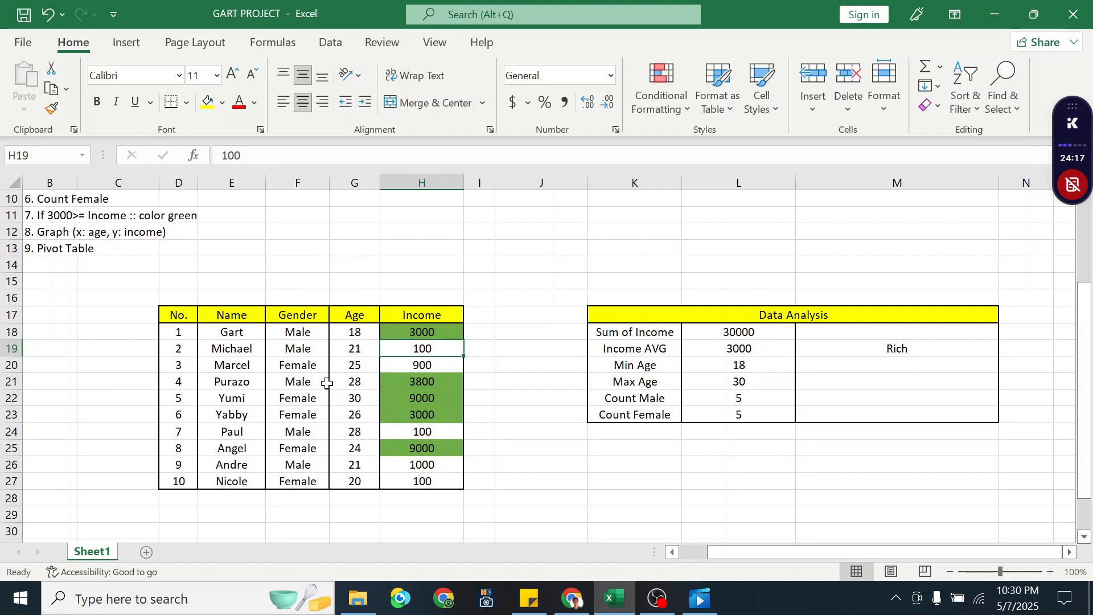
{"action": "left_click", "coordinate": [424, 334]}
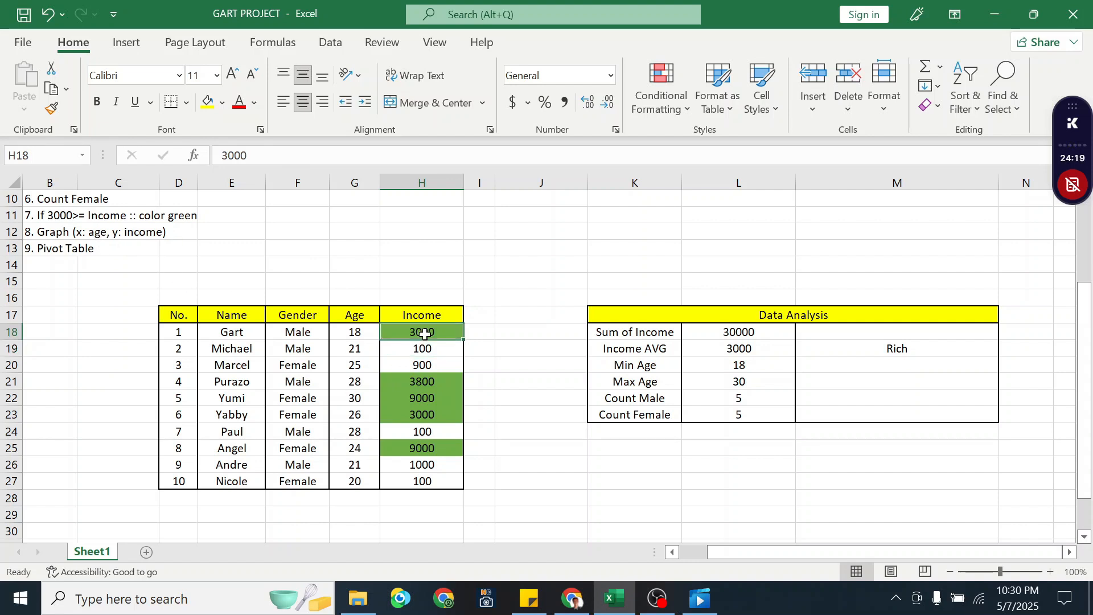
Read the graph requirement in the task list and return to the data table.
{"action": "scroll", "coordinate": [371, 376], "scroll_direction": "up", "scroll_amount": 3}
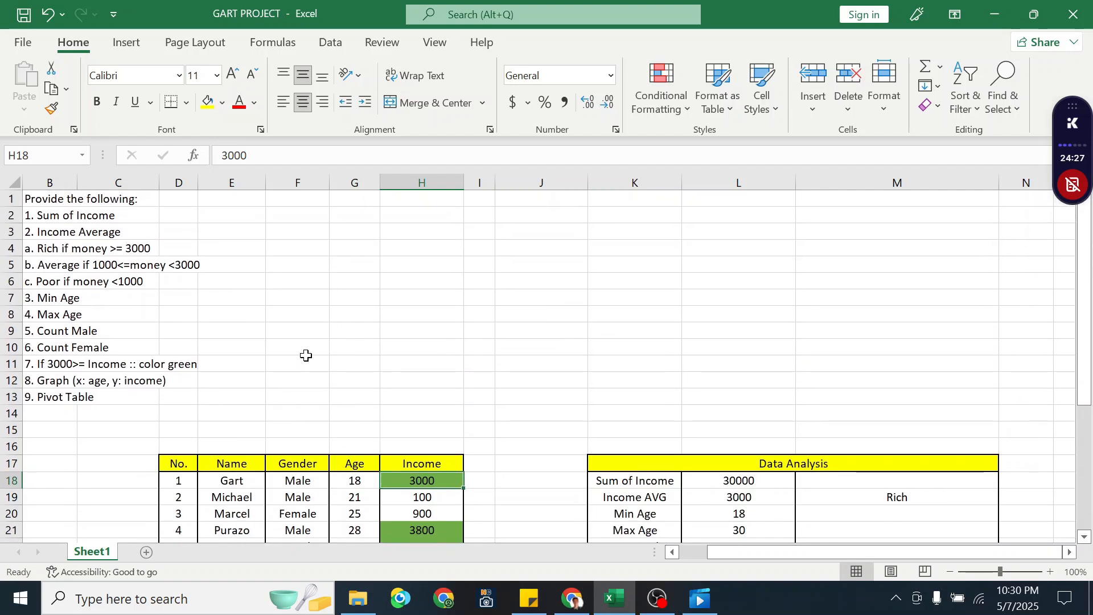
{"action": "left_click", "coordinate": [78, 378]}
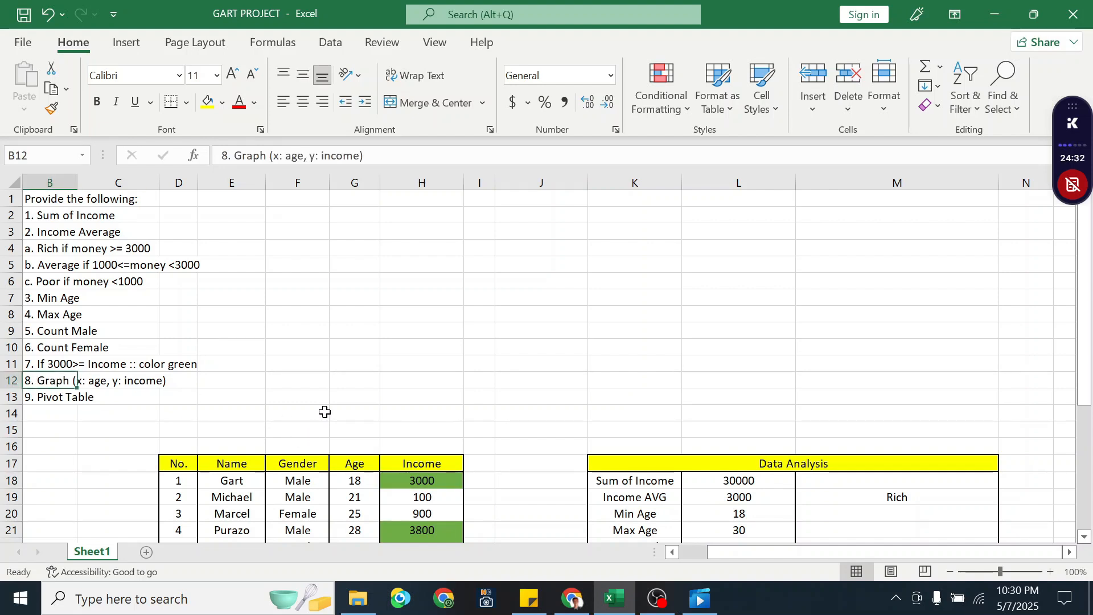
{"action": "scroll", "coordinate": [325, 412], "scroll_direction": "down", "scroll_amount": 6}
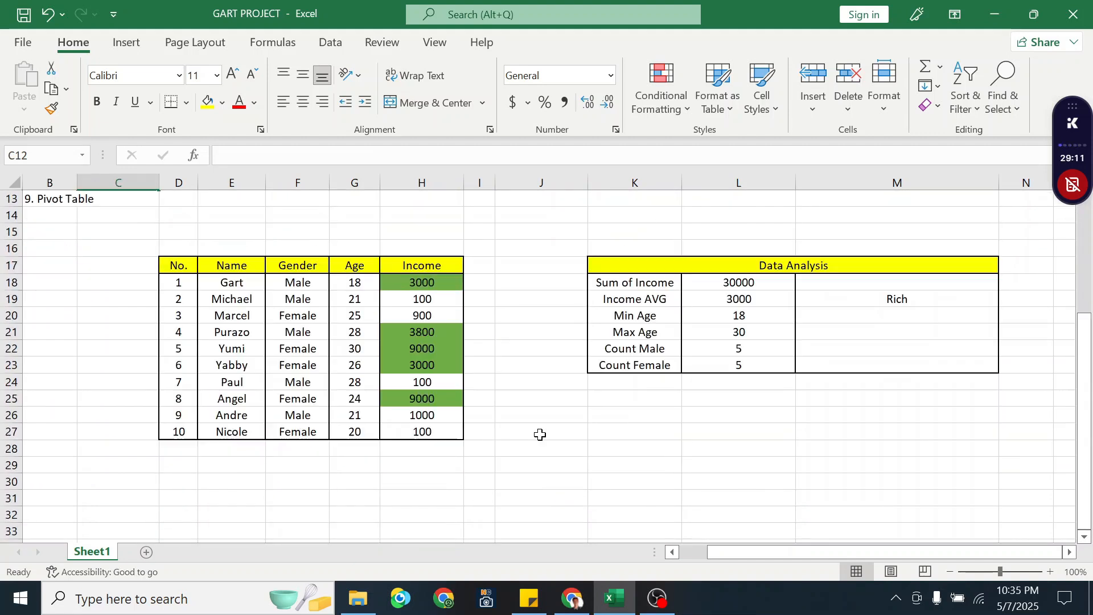
{"action": "left_click", "coordinate": [540, 434]}
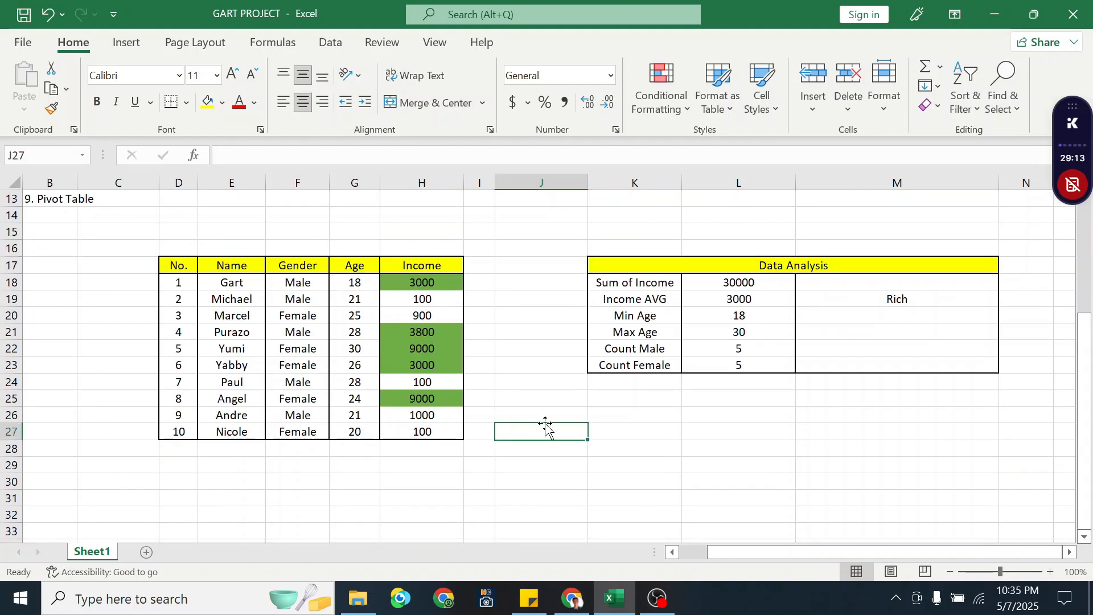
{"action": "key", "text": "Down"}
{"action": "key", "text": "Down"}
Insert a 2-D line chart from the Age and Income columns, headers included, in the range G17:H27.
{"action": "left_click", "coordinate": [355, 262]}
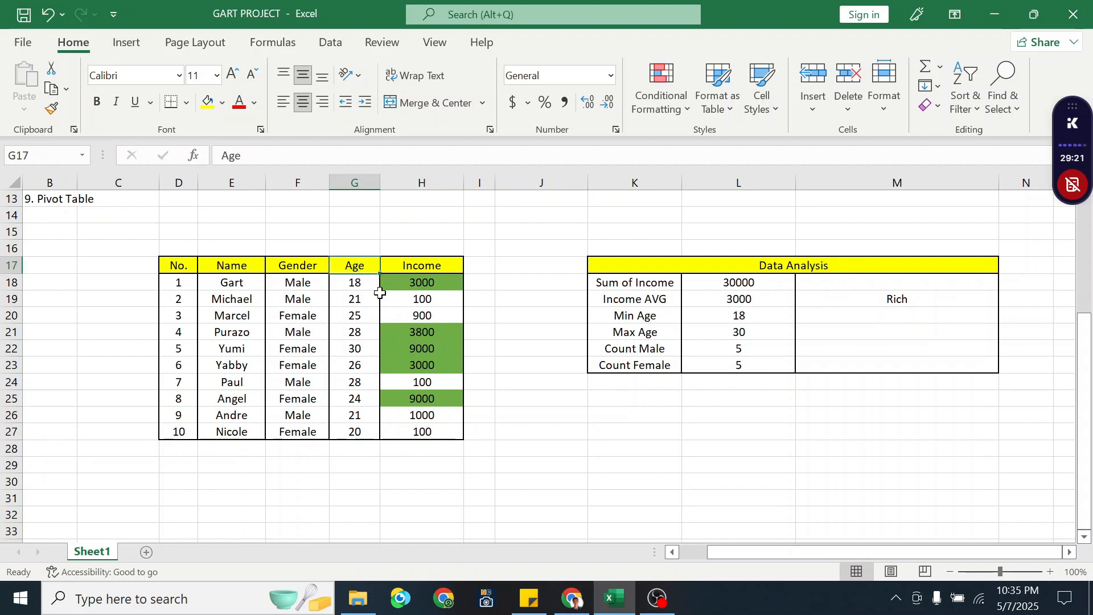
{"action": "left_click", "coordinate": [420, 436], "text": "shift"}
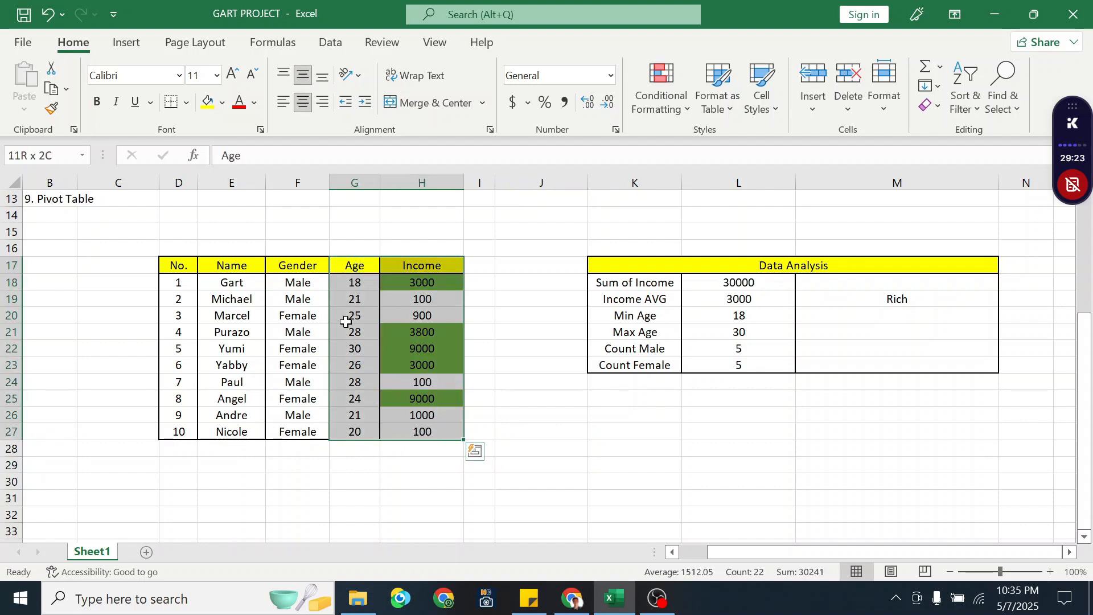
{"action": "left_click", "coordinate": [130, 44]}
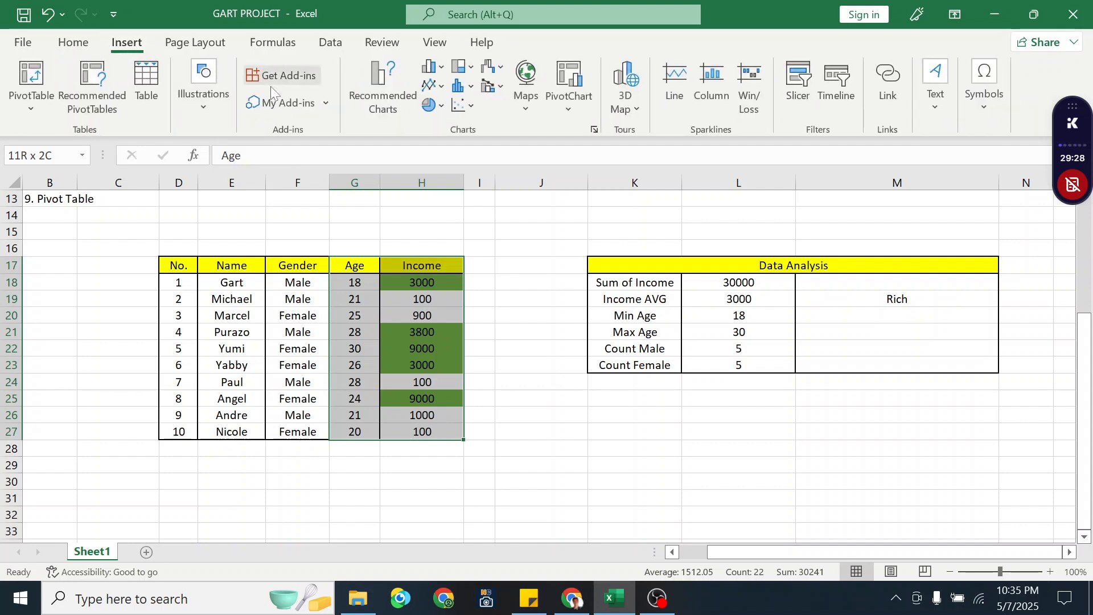
{"action": "left_click", "coordinate": [431, 89]}
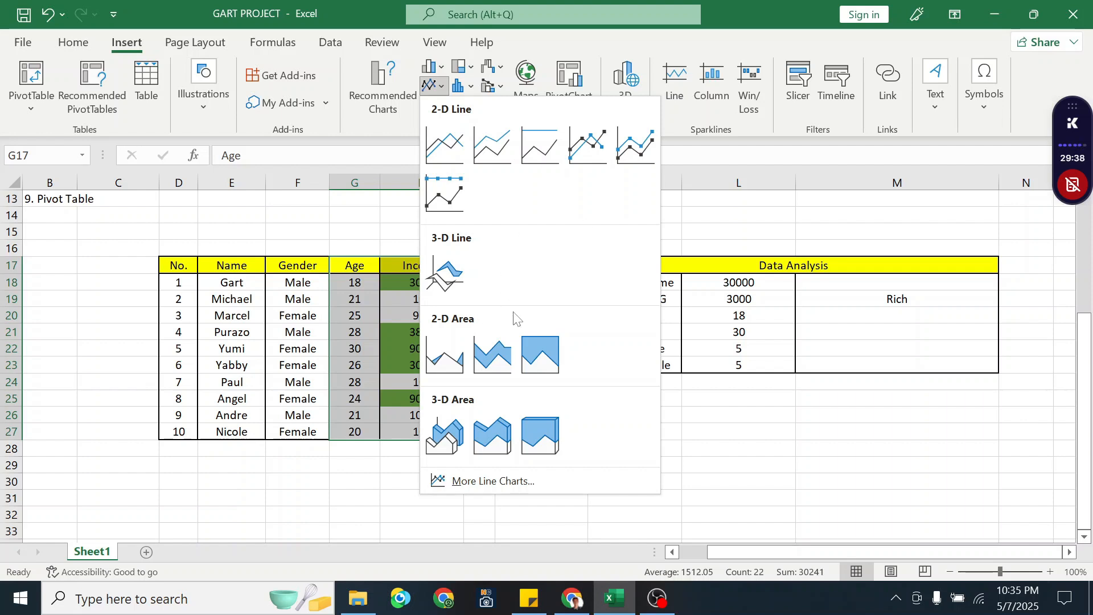
{"action": "left_click", "coordinate": [443, 145]}
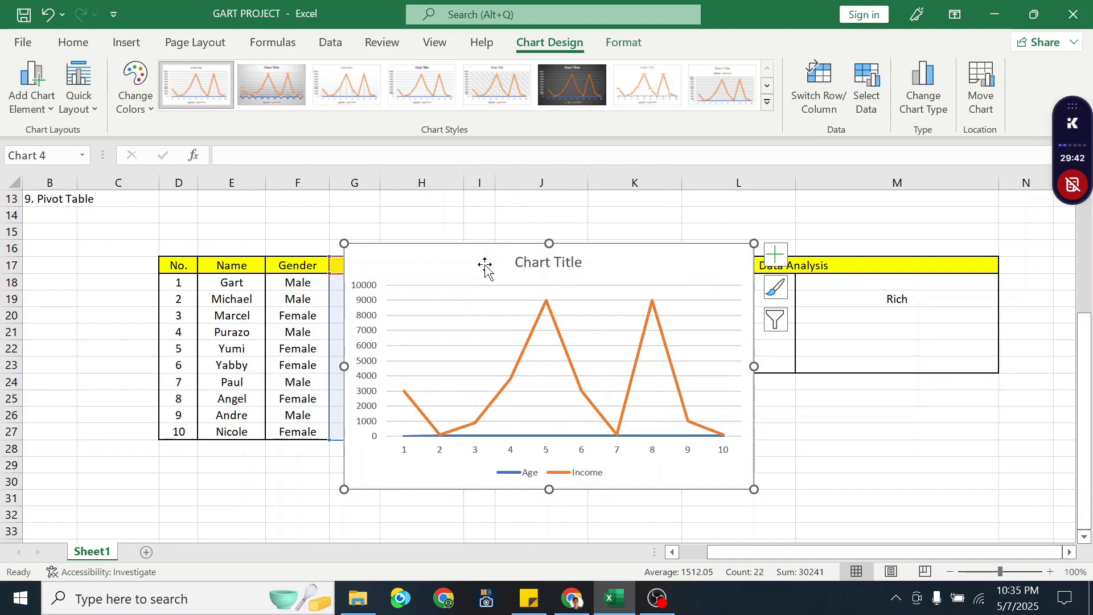
Move the new line chart to the empty area below the Data Analysis table.
{"action": "left_click_drag", "start_coordinate": [484, 262], "coordinate": [655, 415]}
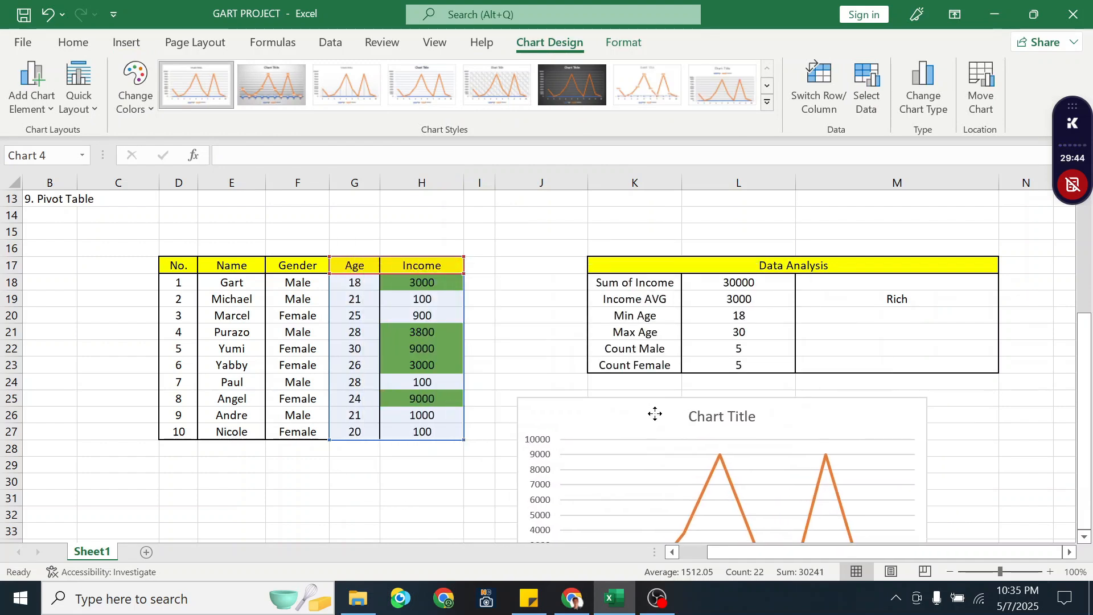
{"action": "scroll", "coordinate": [644, 398], "scroll_direction": "down", "scroll_amount": 1}
{"action": "scroll", "coordinate": [641, 397], "scroll_direction": "down", "scroll_amount": 4}
{"action": "scroll", "coordinate": [644, 398], "scroll_direction": "up", "scroll_amount": 1}
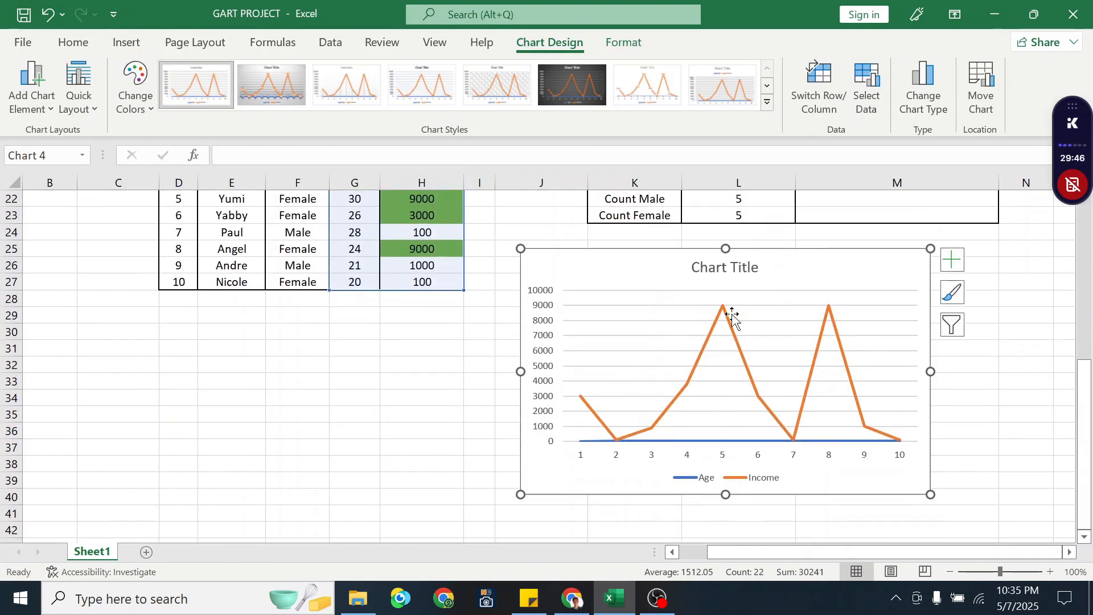
Examine the line chart's filter values, available styles and chart element options.
{"action": "left_click", "coordinate": [950, 335]}
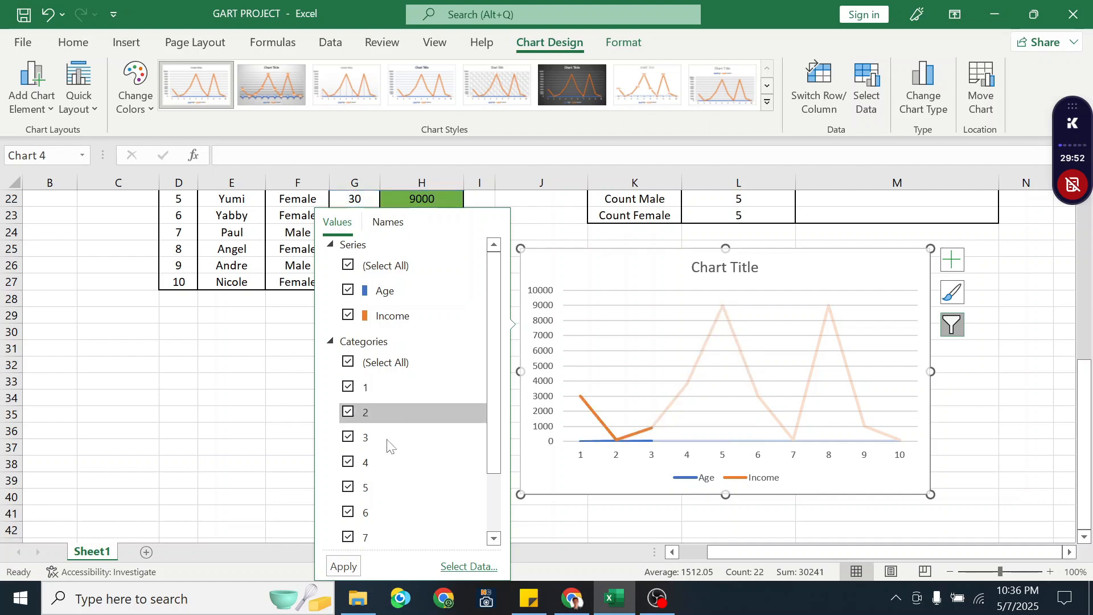
{"action": "left_click", "coordinate": [952, 292]}
{"action": "scroll", "coordinate": [423, 433], "scroll_direction": "down", "scroll_amount": 1}
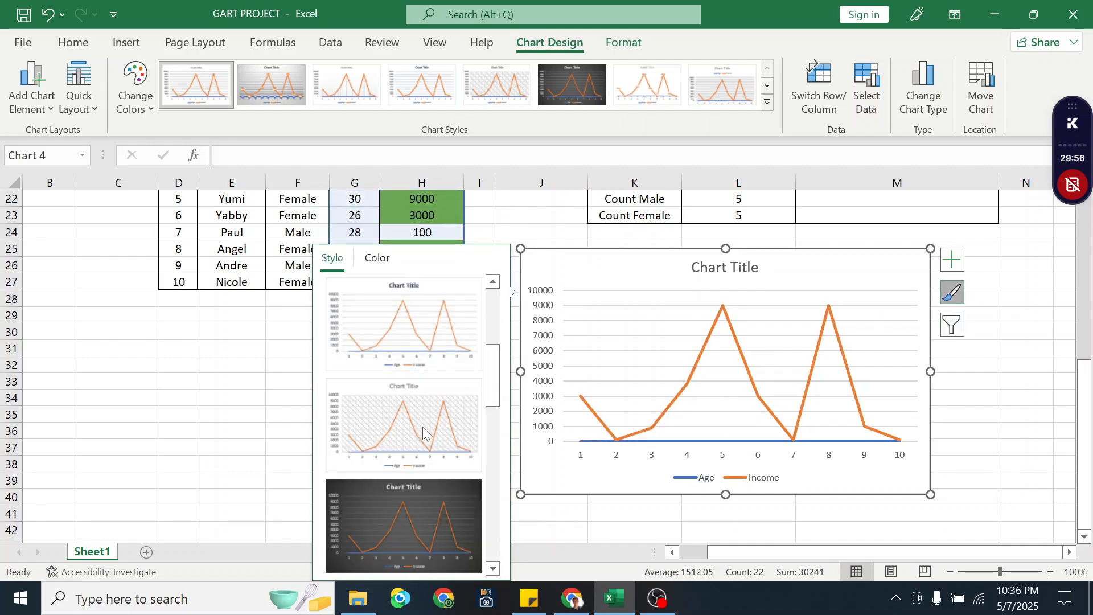
{"action": "scroll", "coordinate": [429, 470], "scroll_direction": "up", "scroll_amount": 1}
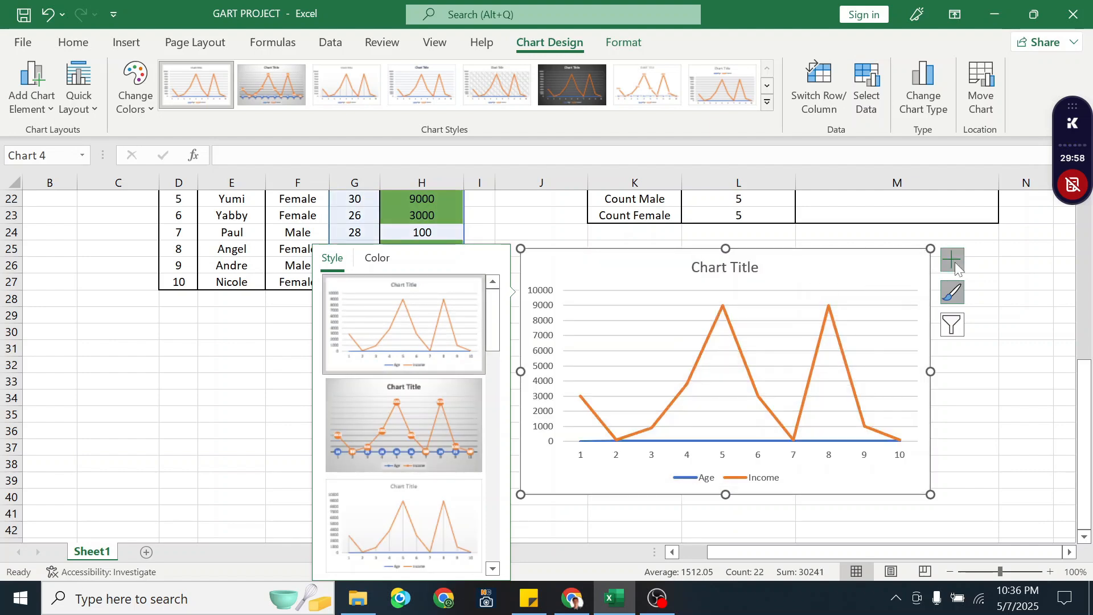
{"action": "left_click", "coordinate": [952, 260]}
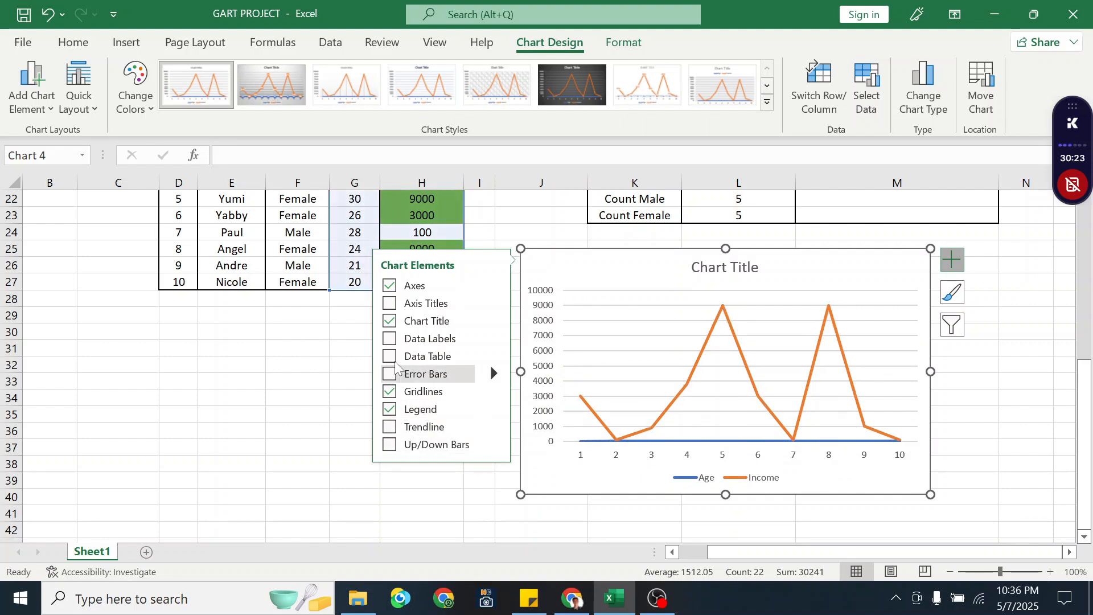
Apply Style 2 to the line chart and check its chart elements.
{"action": "left_click", "coordinate": [951, 293]}
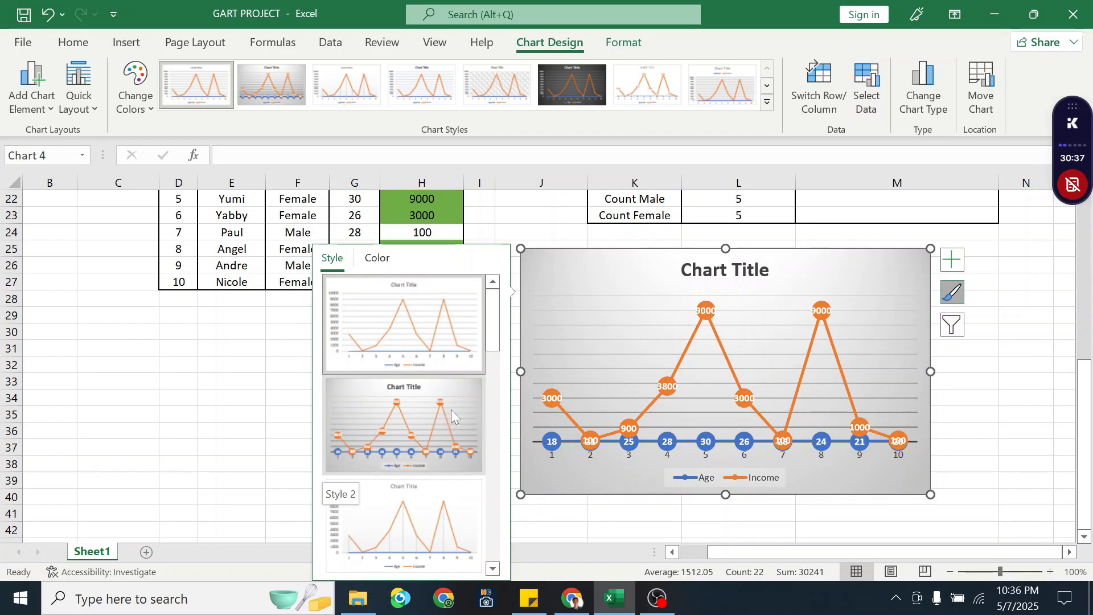
{"action": "left_click", "coordinate": [426, 426]}
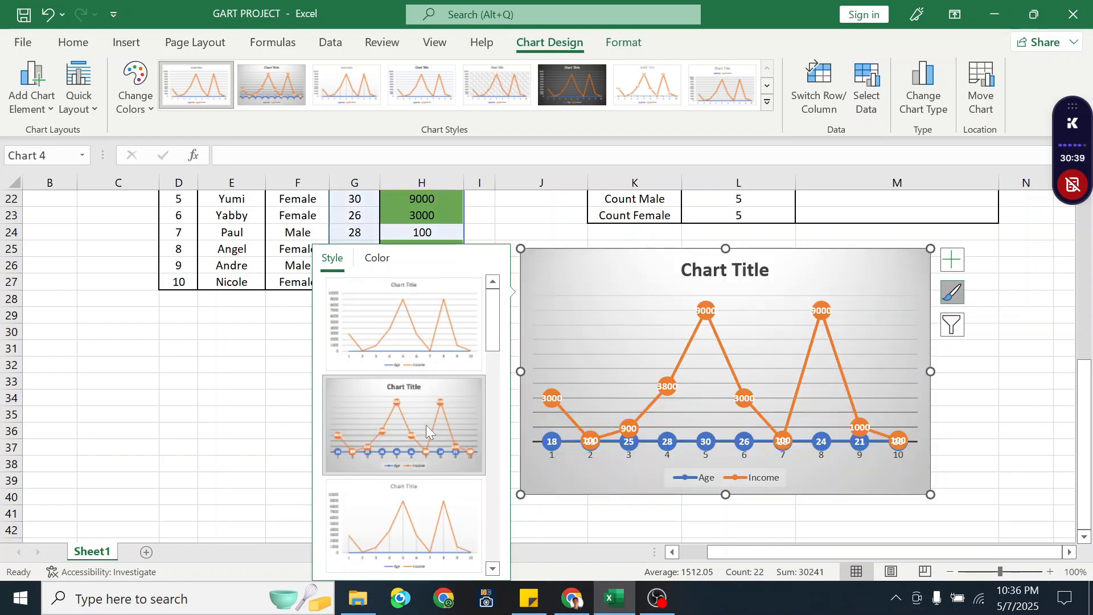
{"action": "left_click", "coordinate": [958, 301]}
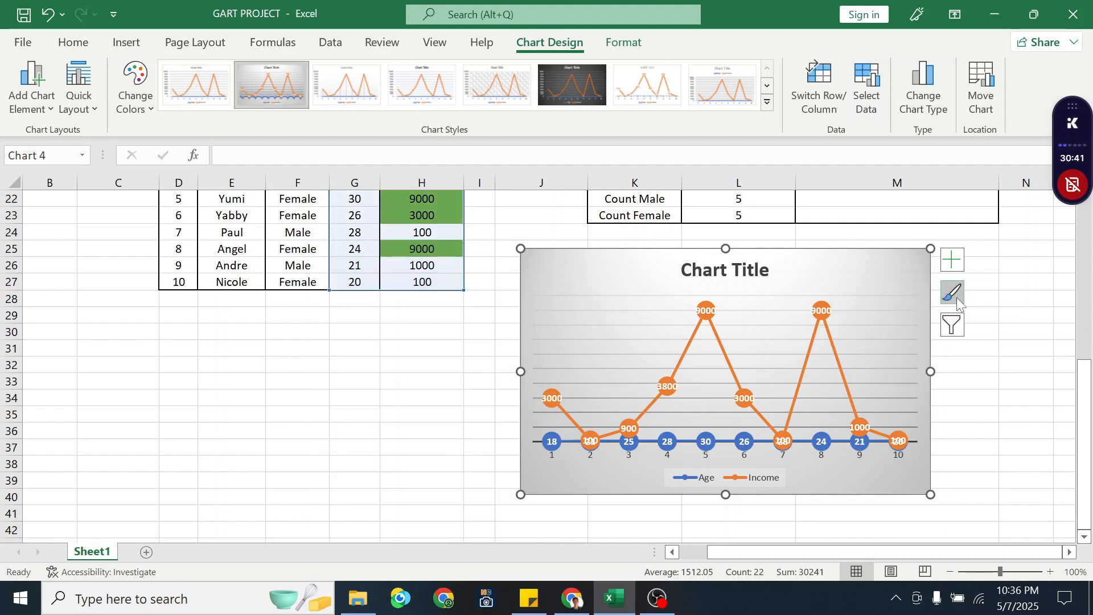
{"action": "left_click", "coordinate": [953, 260]}
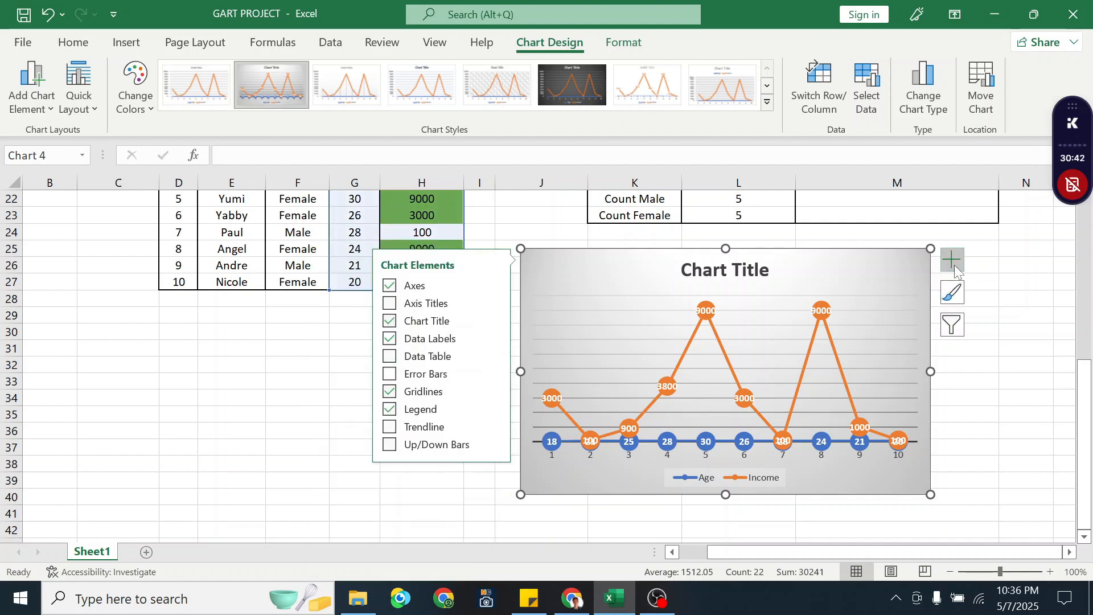
Change the chart title to "Richness" and close the formatting pane.
{"action": "double_click", "coordinate": [726, 276]}
{"action": "triple_click", "coordinate": [725, 277]}
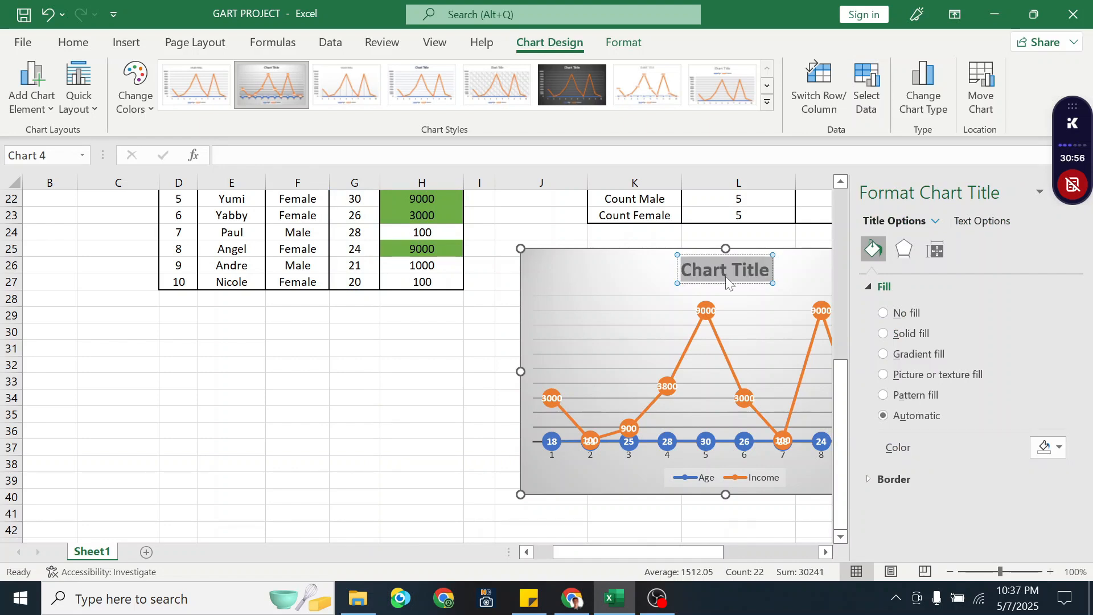
{"action": "type", "text": "Ric"}
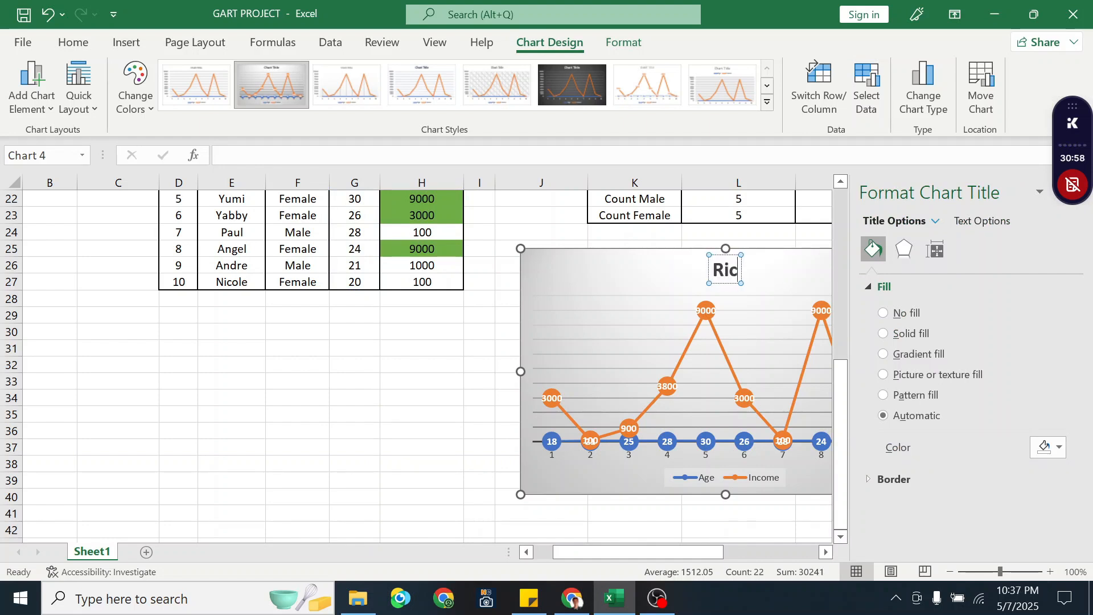
{"action": "type", "text": "hness"}
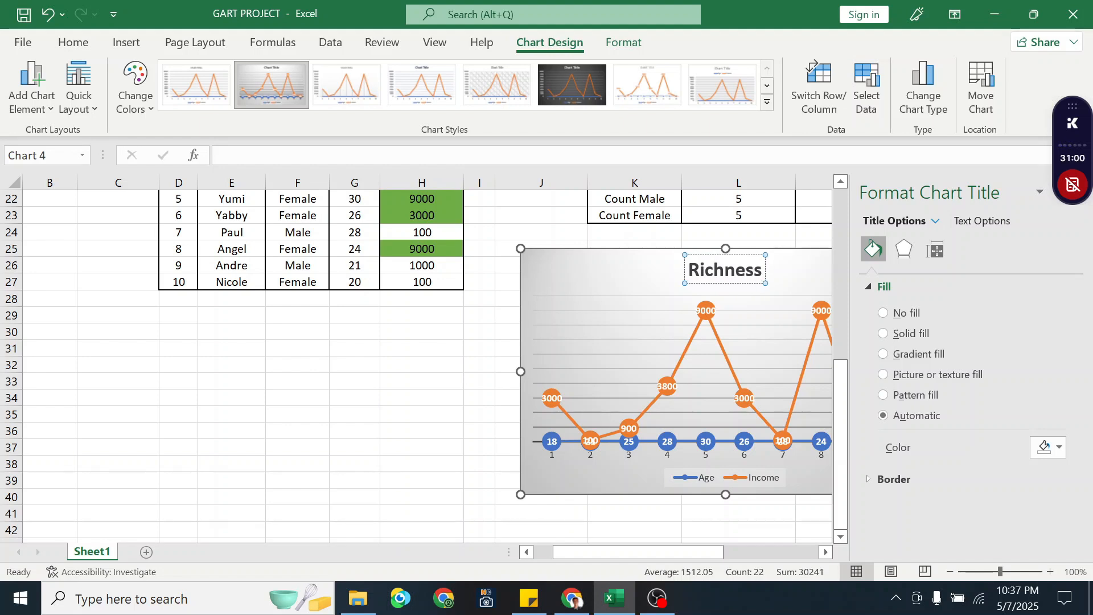
{"action": "left_click", "coordinate": [539, 229]}
{"action": "left_click", "coordinate": [479, 314]}
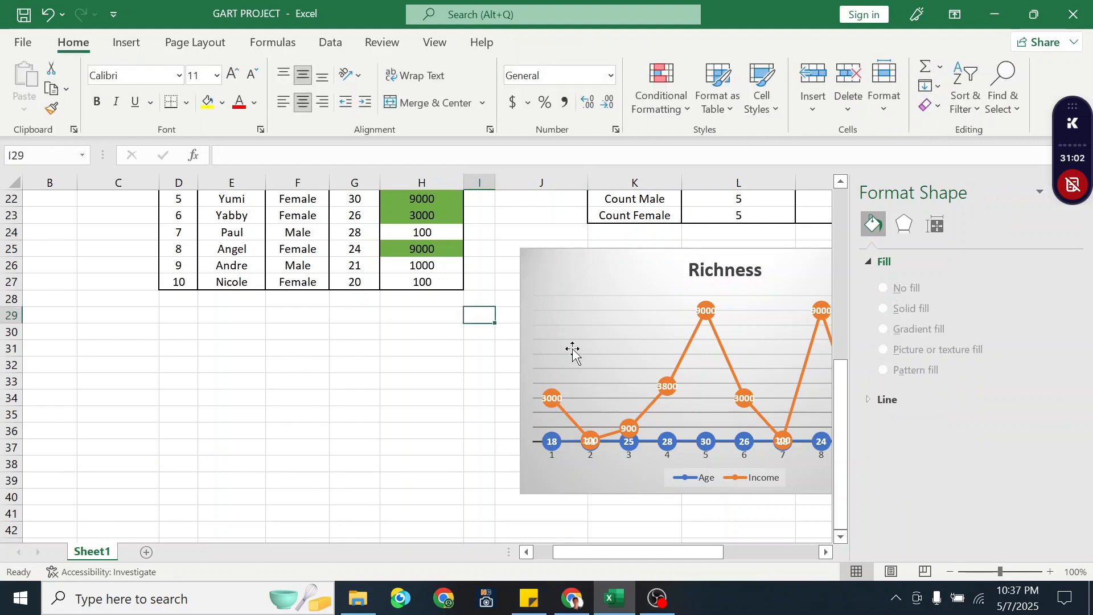
{"action": "left_click", "coordinate": [1041, 192]}
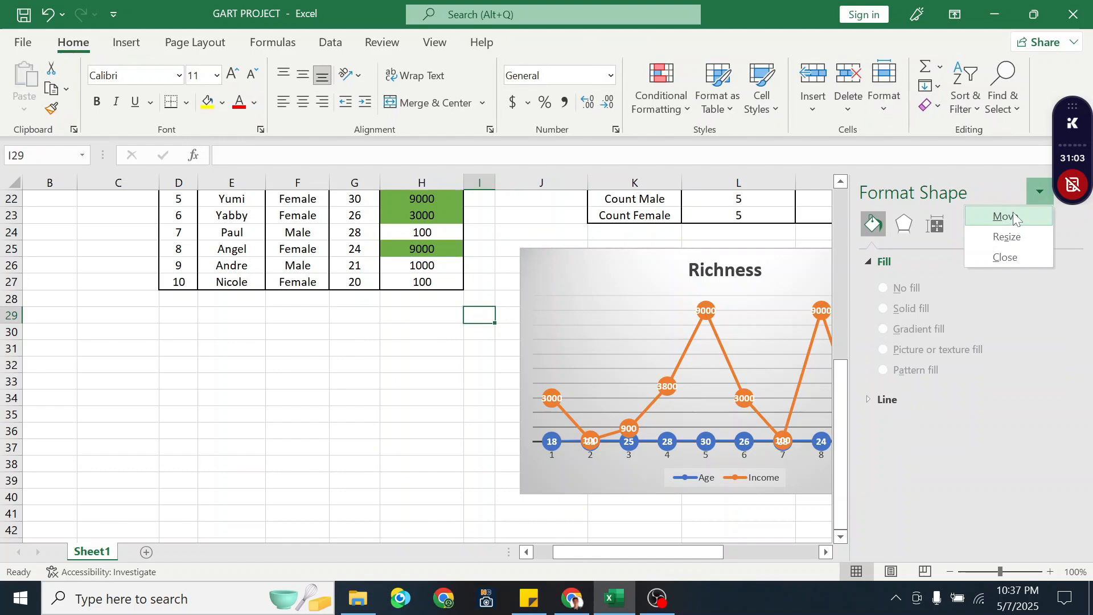
{"action": "left_click", "coordinate": [1005, 257]}
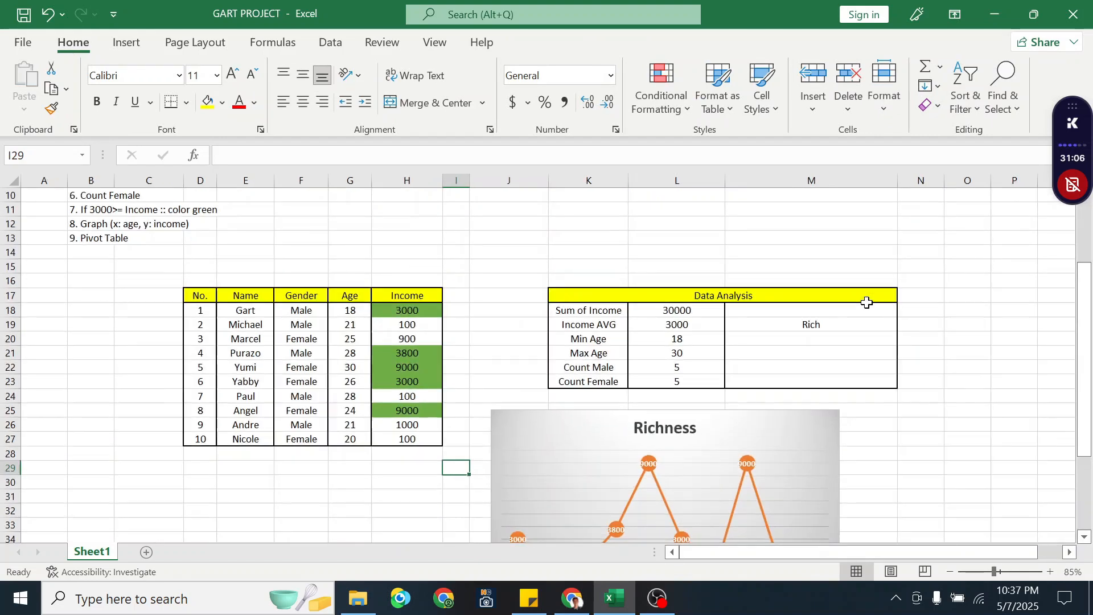
Read the Pivot Table requirement in the task list on Sheet1.
{"action": "scroll", "coordinate": [813, 356], "scroll_direction": "down", "scroll_amount": 2}
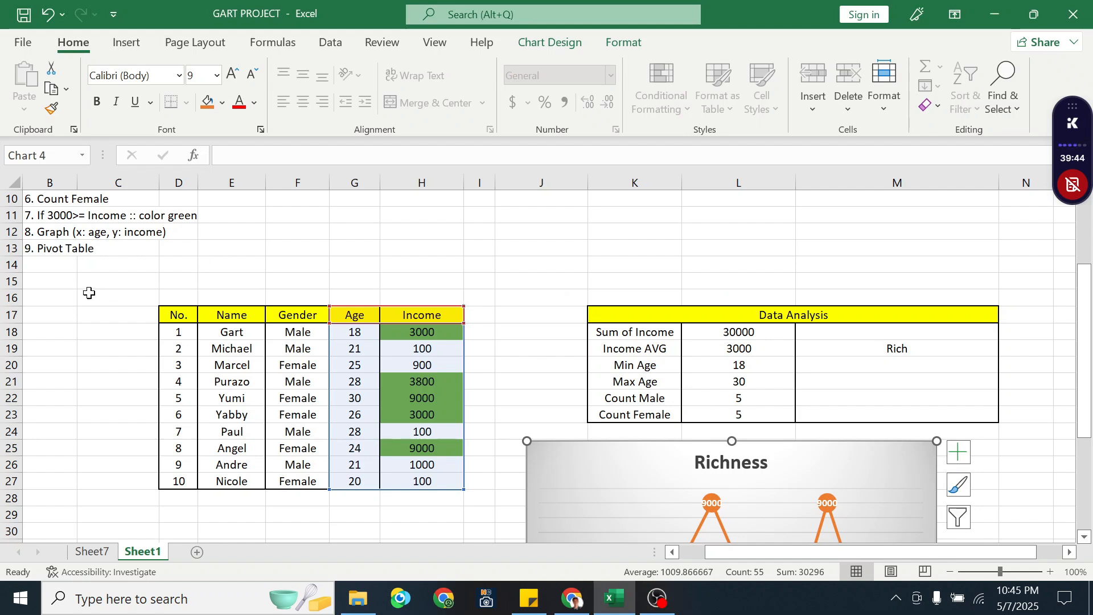
{"action": "scroll", "coordinate": [90, 293], "scroll_direction": "up", "scroll_amount": 3}
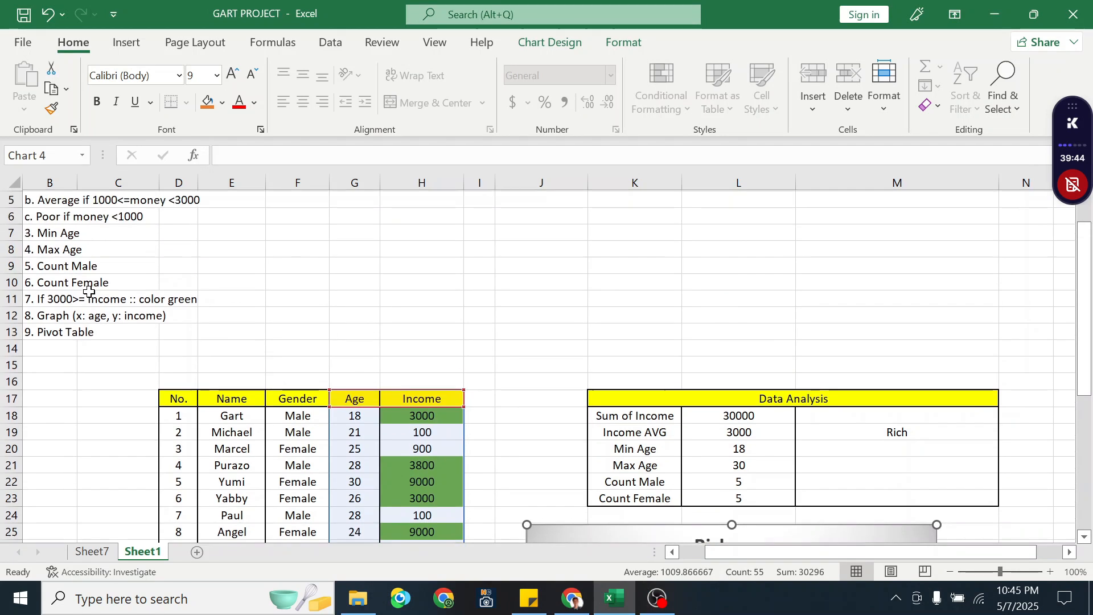
{"action": "left_click", "coordinate": [48, 398]}
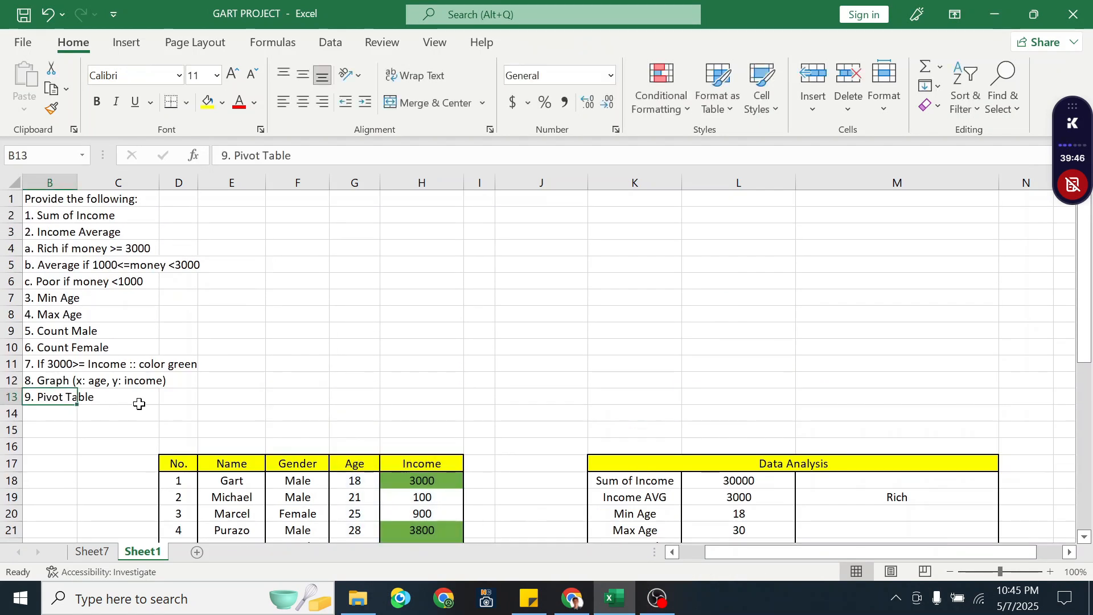
{"action": "scroll", "coordinate": [180, 393], "scroll_direction": "down", "scroll_amount": 3}
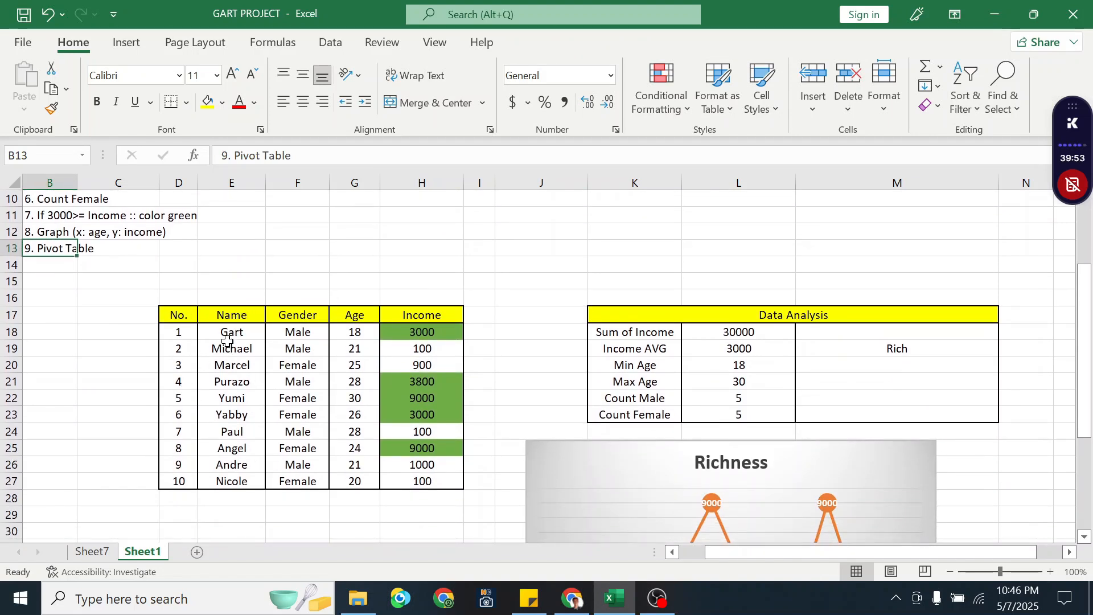
Select the data table's Name through Income columns with headers, E17:H27, and bring up the PivotTable insertion options.
{"action": "left_click", "coordinate": [232, 317]}
{"action": "left_click", "coordinate": [422, 481], "text": "shift"}
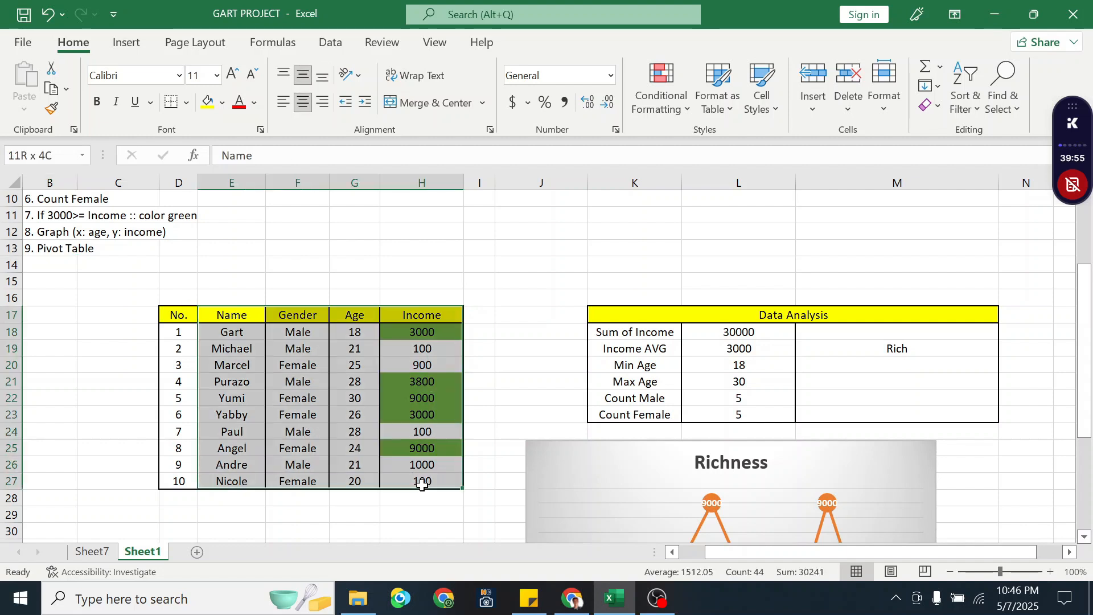
{"action": "left_click", "coordinate": [125, 46]}
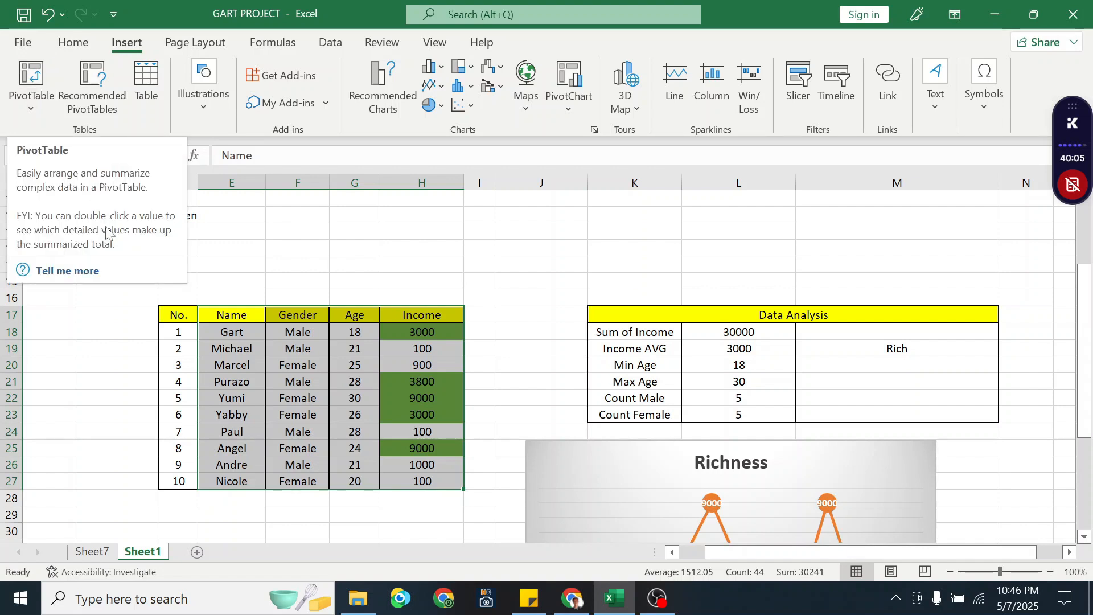
Go to Sheet7 and examine the existing pivot table's field list, from No. to Income.
{"action": "left_click", "coordinate": [108, 553]}
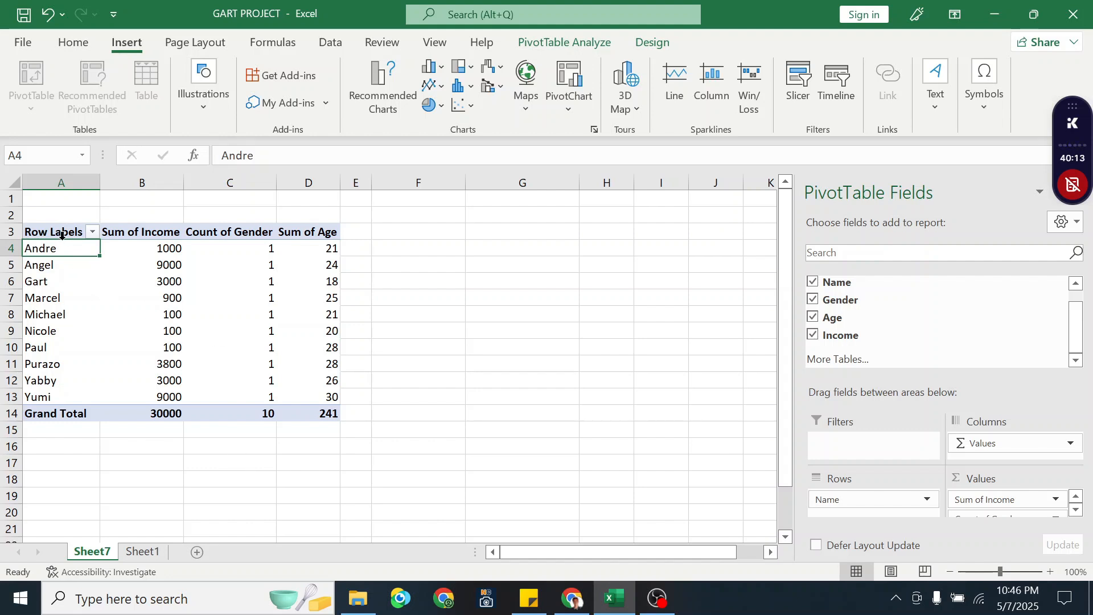
{"action": "scroll", "coordinate": [852, 325], "scroll_direction": "up", "scroll_amount": 1}
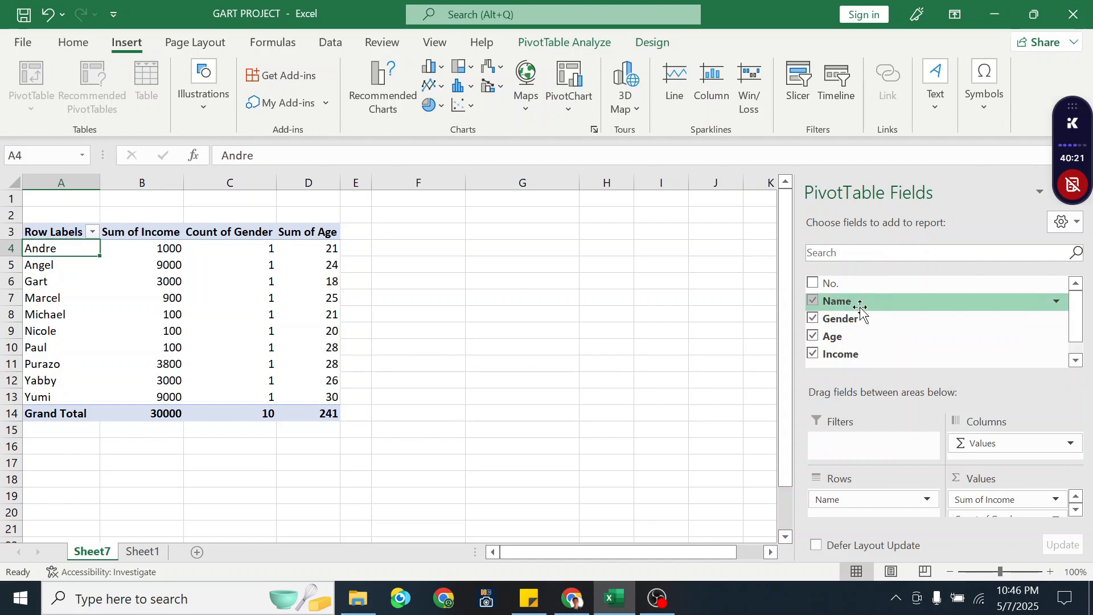
{"action": "scroll", "coordinate": [860, 341], "scroll_direction": "down", "scroll_amount": 1}
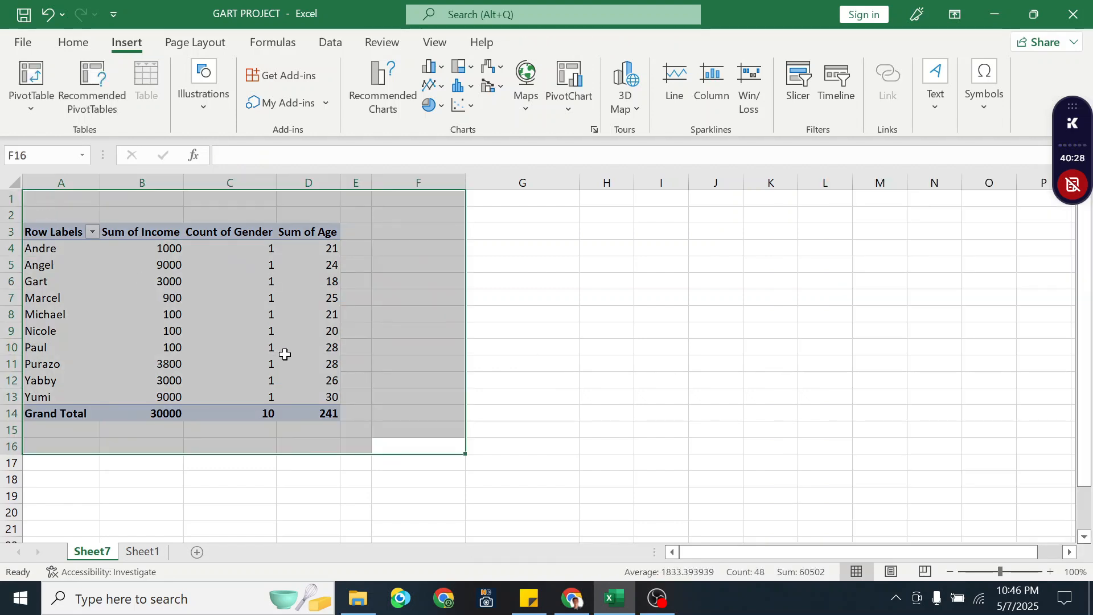
Examine the Sheet7 pivot table's row labels, summarized columns and Grand Total row by selecting its cells.
{"action": "left_click", "coordinate": [285, 352]}
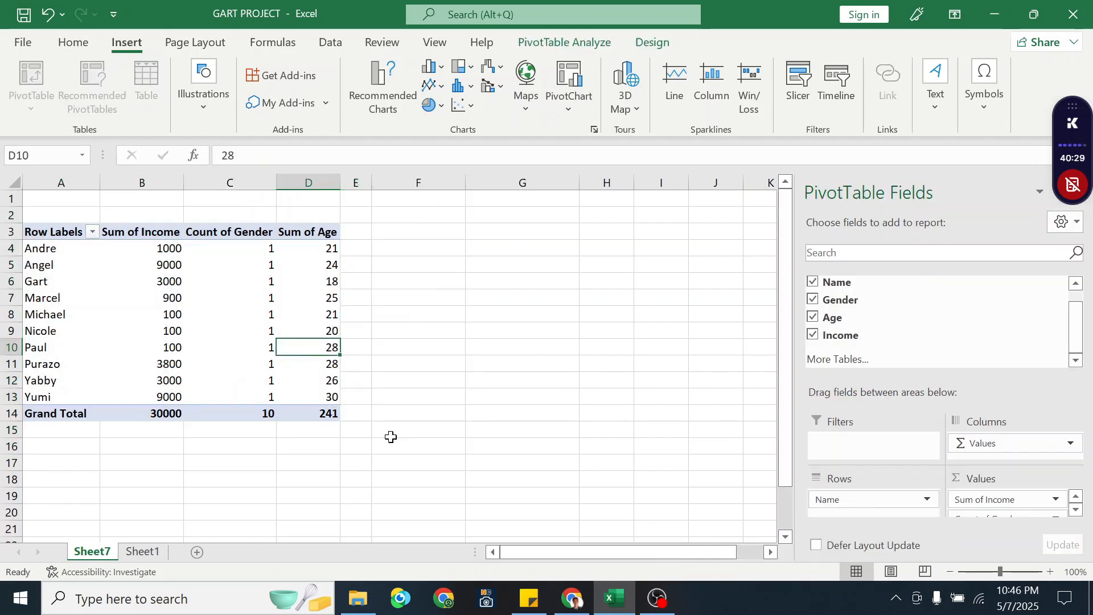
{"action": "left_click", "coordinate": [391, 437]}
{"action": "left_click_drag", "start_coordinate": [356, 414], "coordinate": [19, 232]}
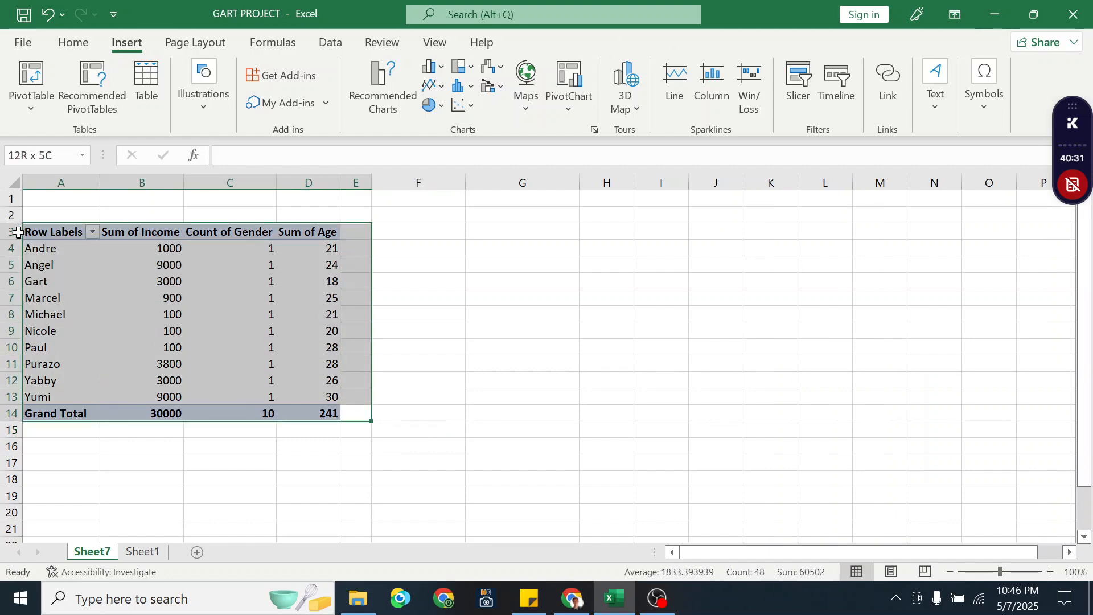
{"action": "left_click", "coordinate": [332, 438]}
{"action": "left_click", "coordinate": [311, 415]}
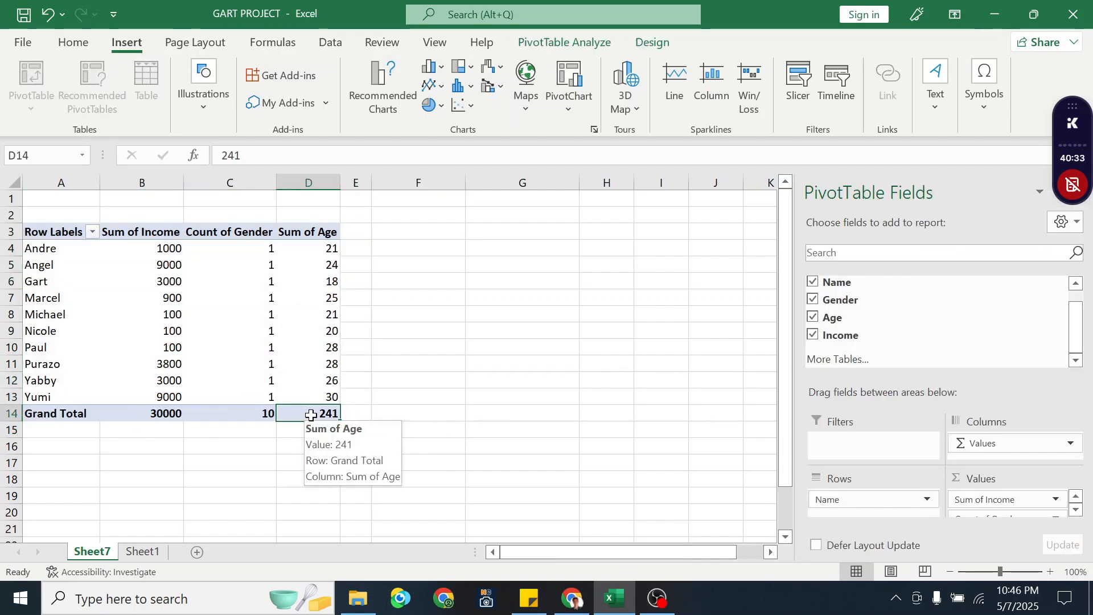
{"action": "left_click_drag", "start_coordinate": [306, 408], "coordinate": [137, 336]}
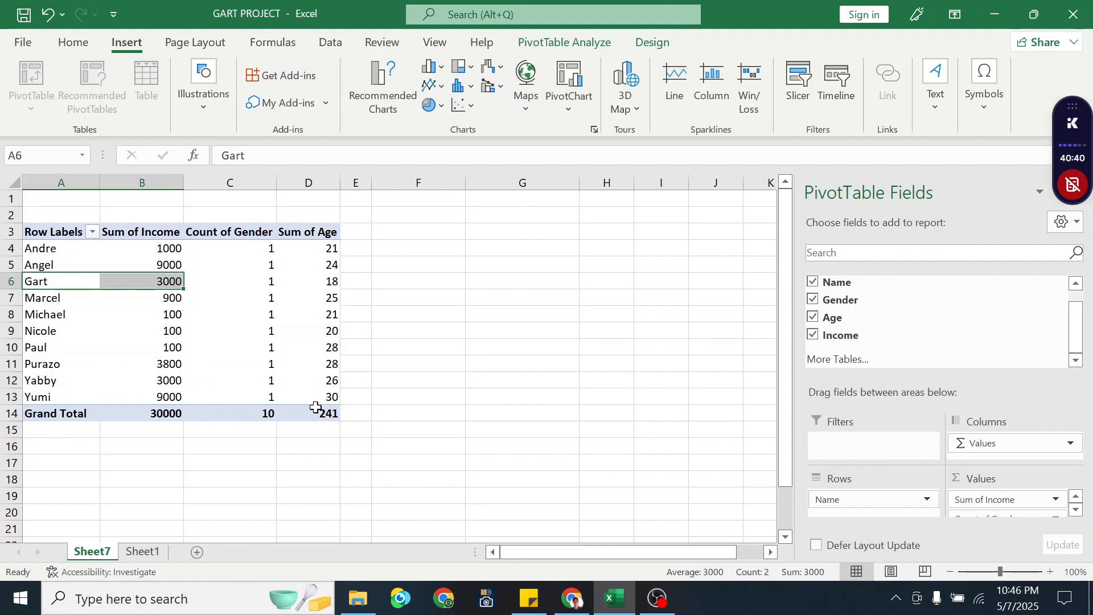
{"action": "left_click", "coordinate": [316, 408]}
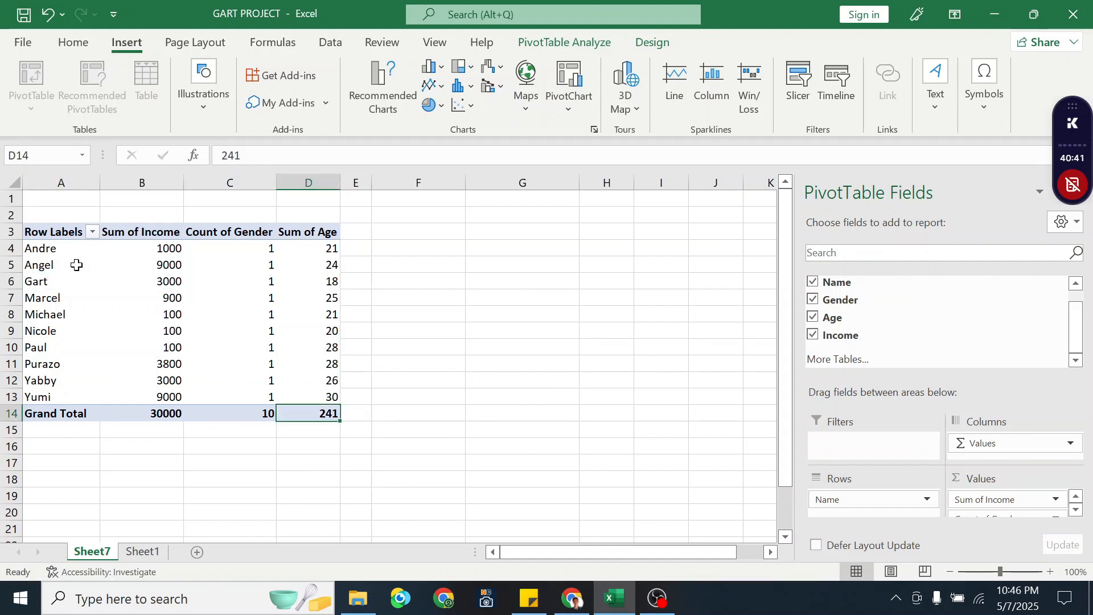